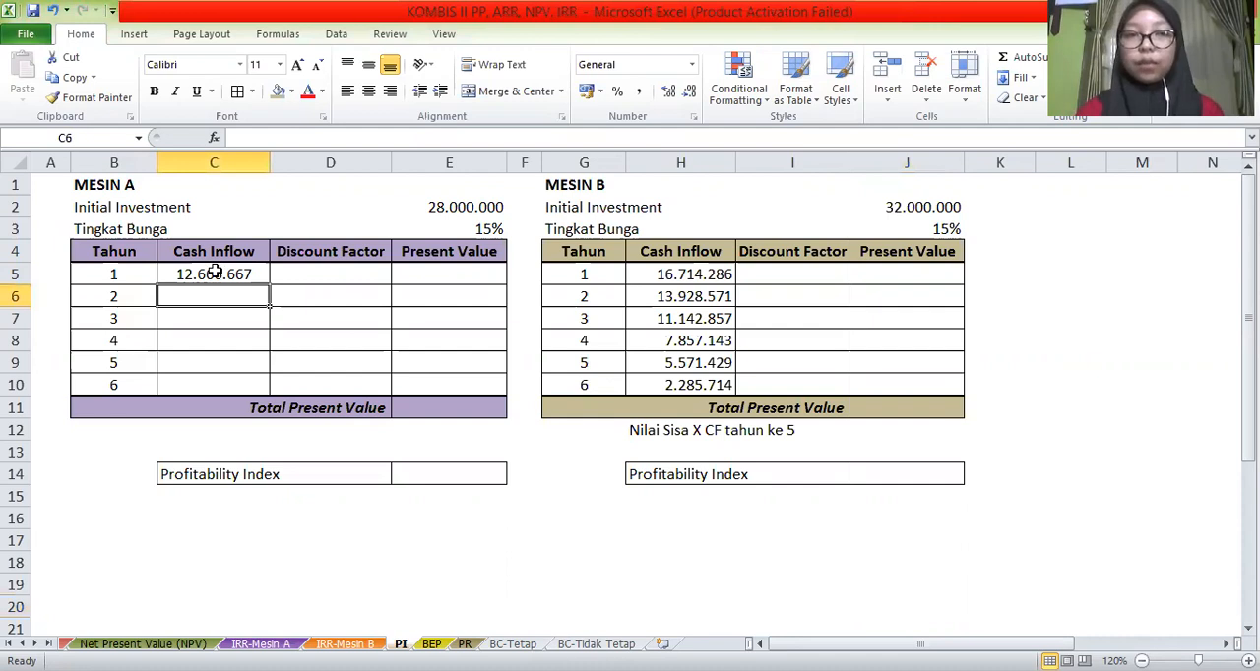
Fill Mesin A's year 1 cash inflow formula from C5 down through year 6 in C10
click(267, 285)
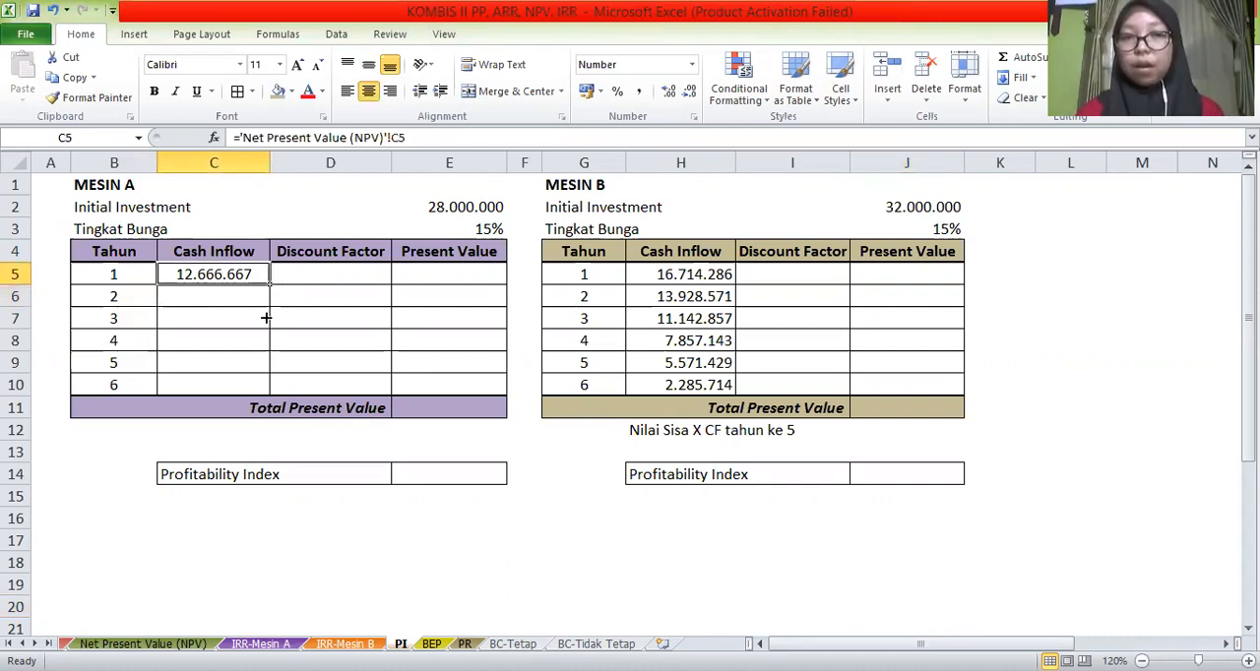
drag(269, 390, 270, 389)
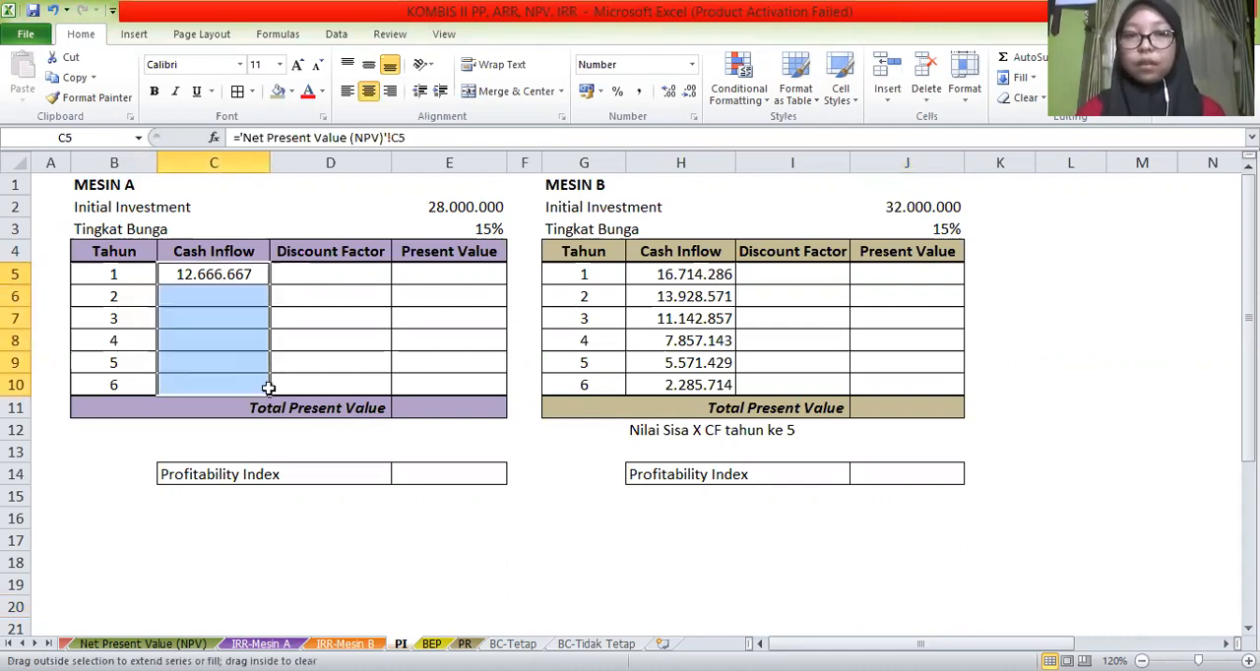
Calculate Mesin A's discount factors with =1/(1+$E$3)^B5 in D5 and fill the formula down to D10
click(318, 276)
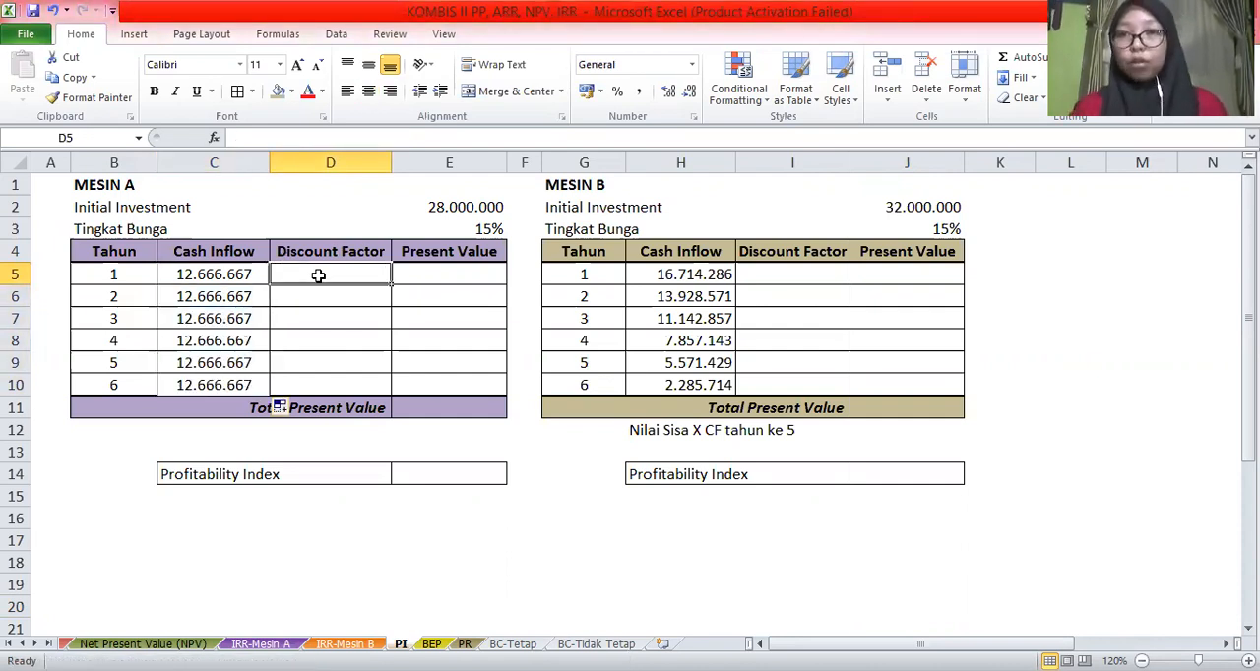
text(=)
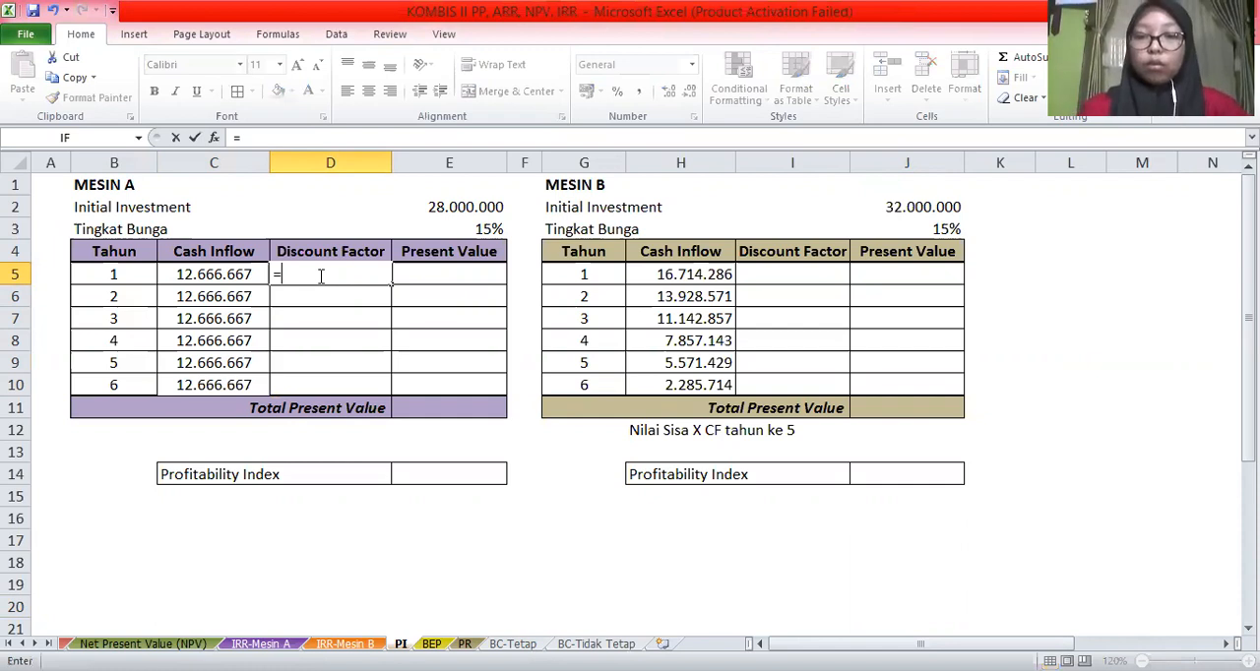
text(1/)
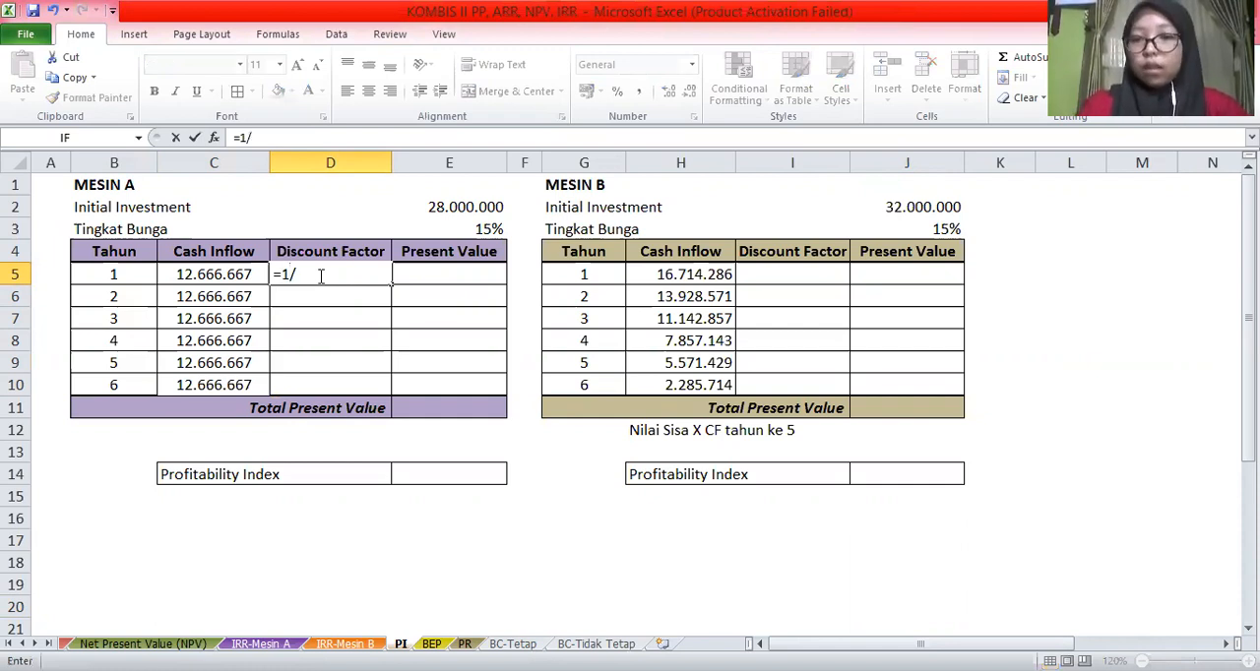
text((1+)
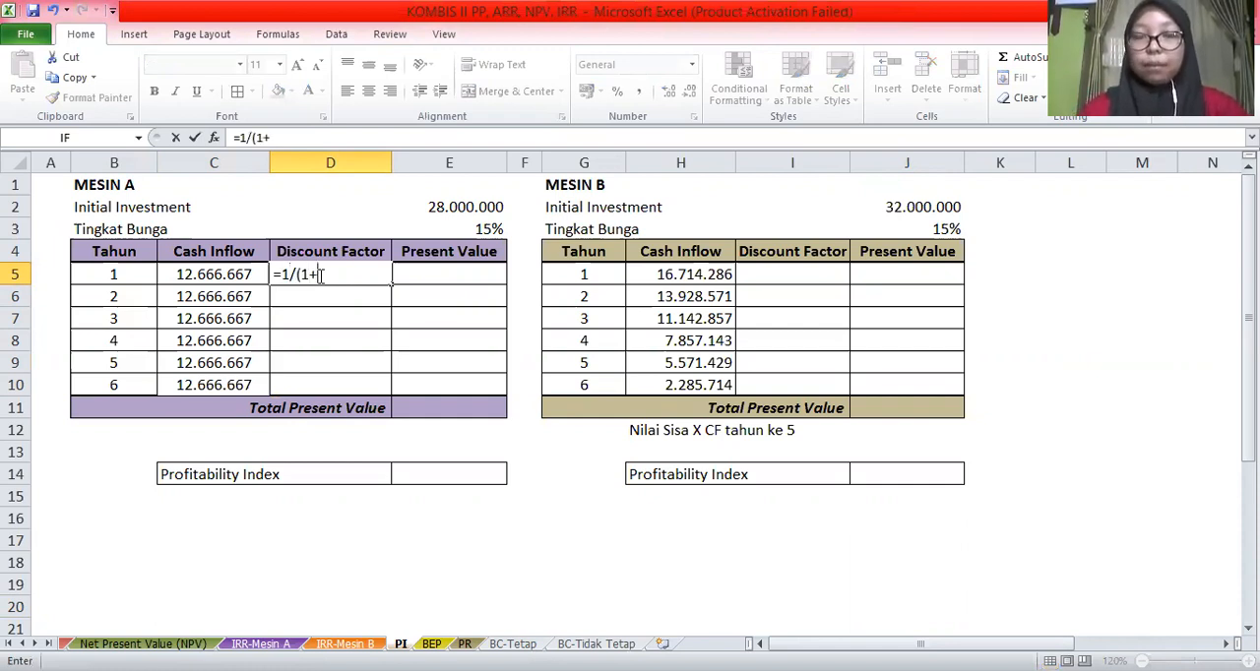
click(461, 229)
key(F4)
text()^)
click(110, 277)
key(Return)
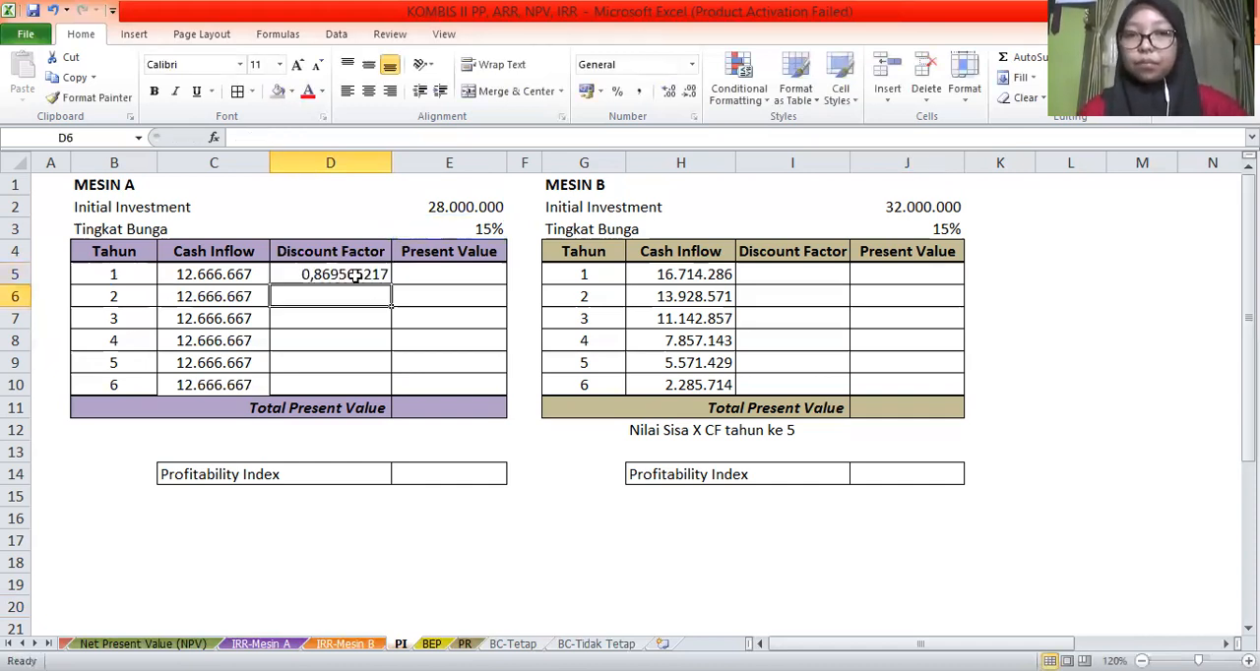
click(353, 275)
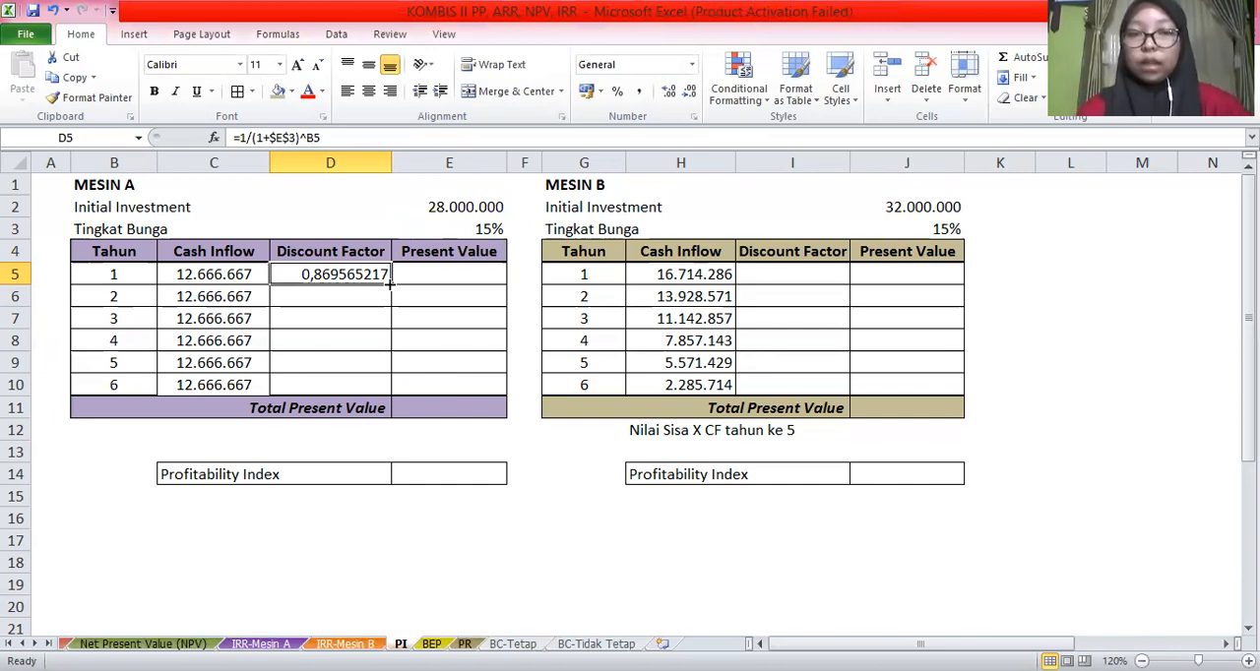
drag(378, 352, 369, 387)
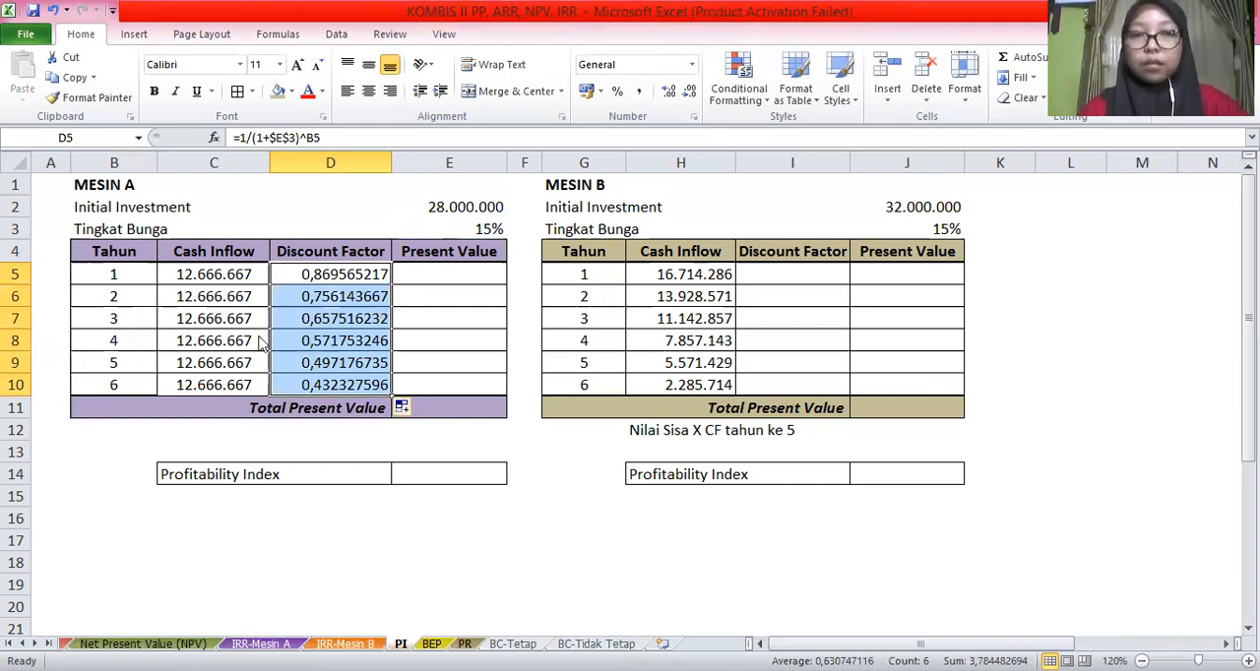
Apply the custom number format 0,000000 to Mesin A's discount factors in D5:D10
key(ctrl+1)
key(Down)
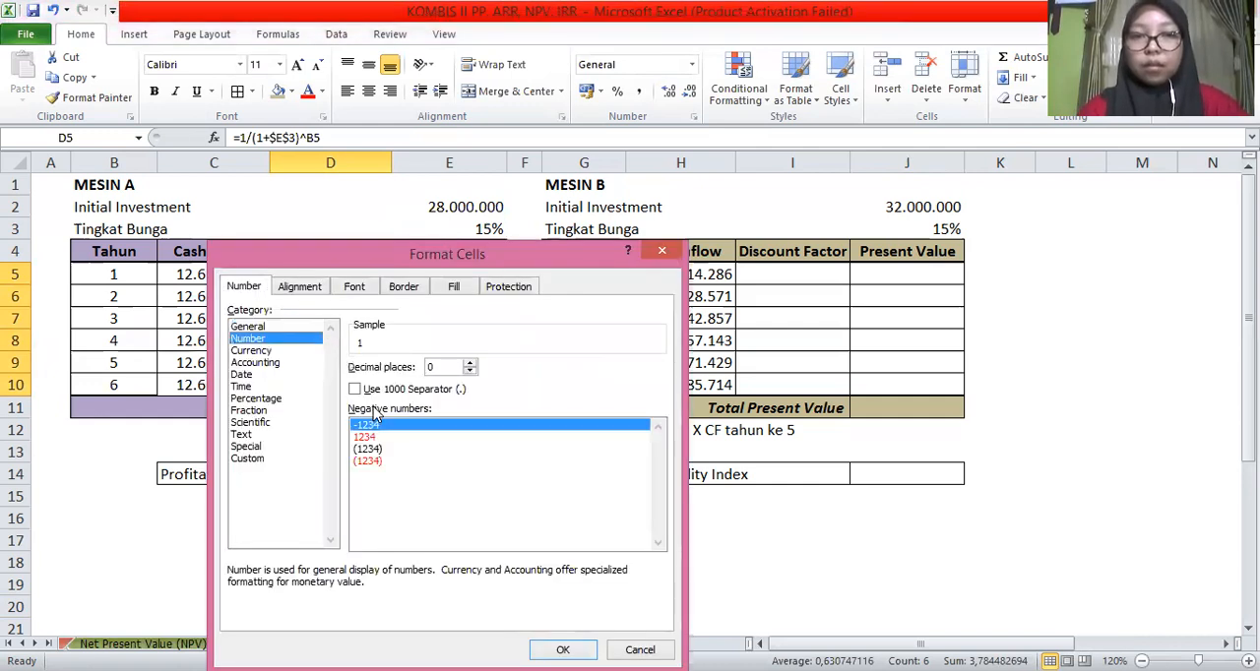
click(250, 459)
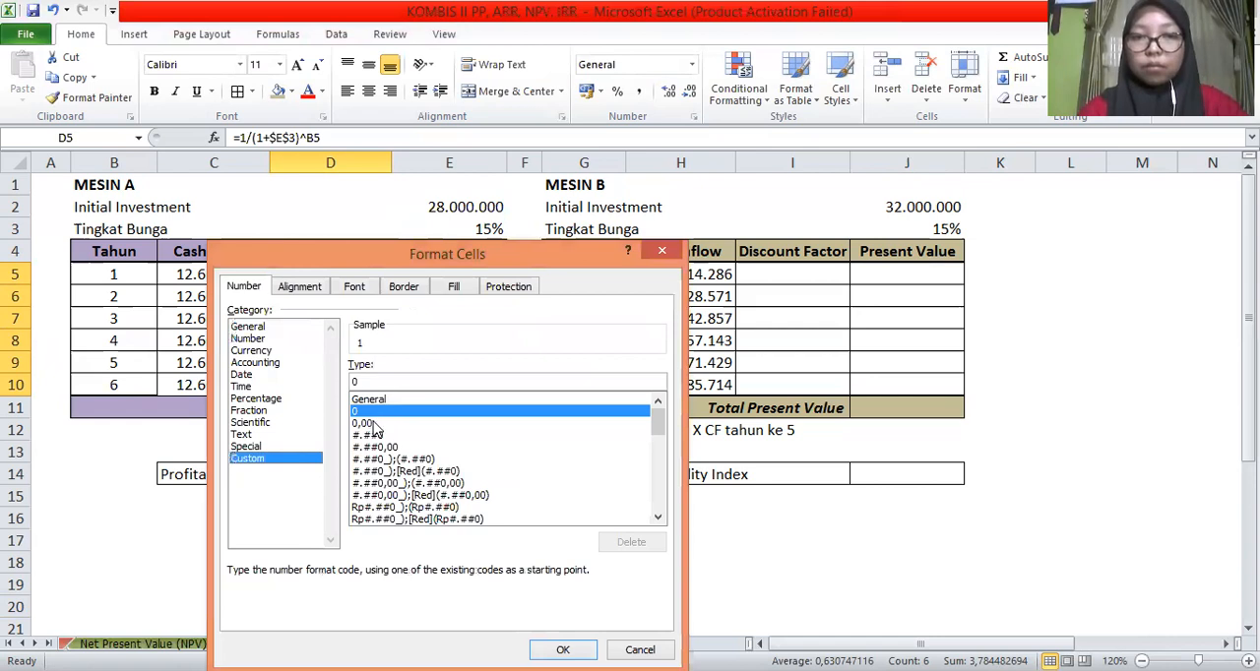
click(365, 423)
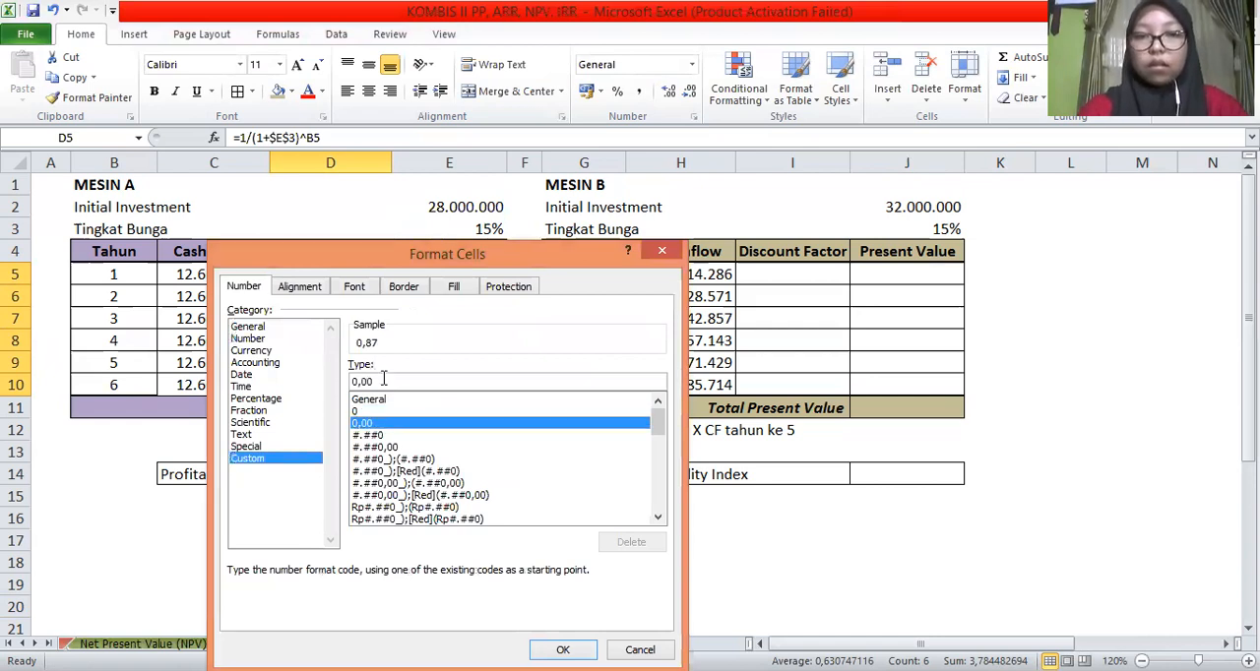
click(383, 381)
text(00000)
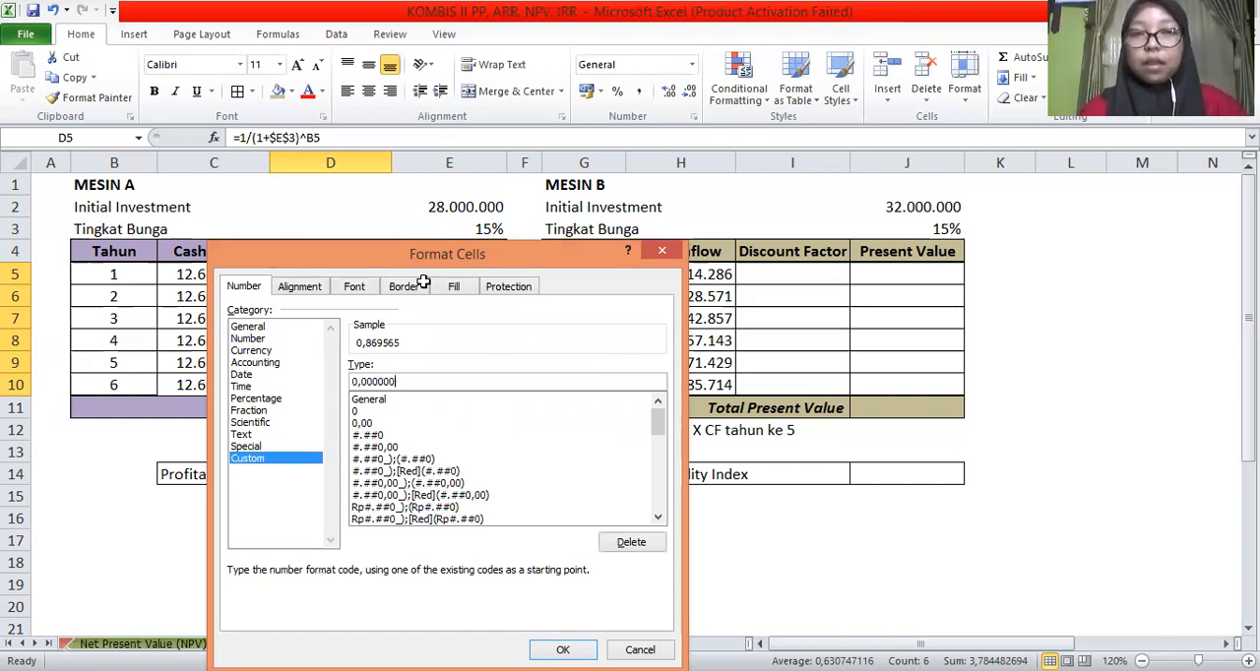
key(Return)
Calculate Mesin A's present values with =C5*D5 in E5 and fill the formula down to E10
click(370, 280)
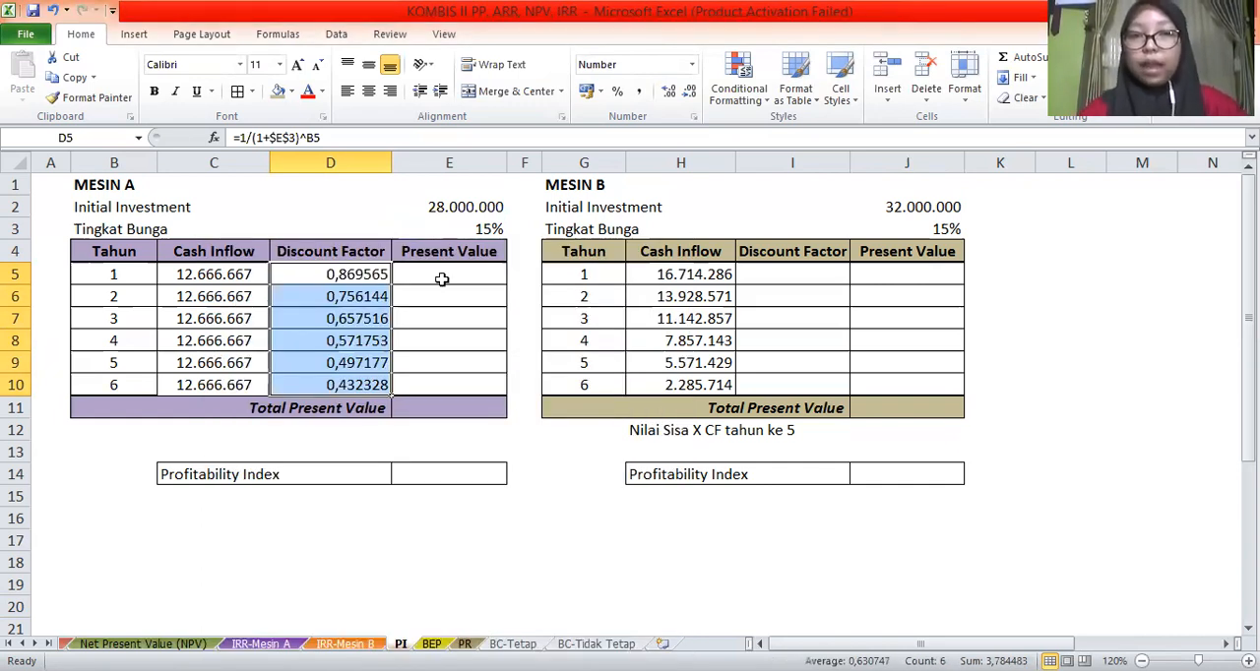
key(Right)
text(=)
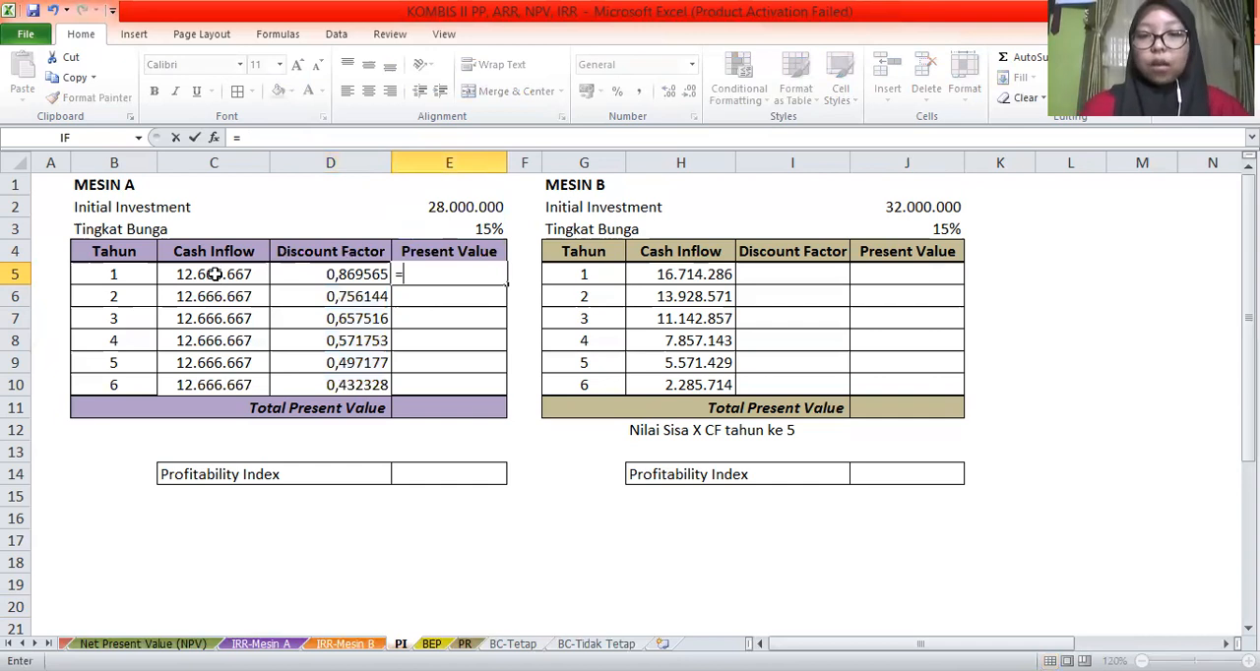
click(214, 274)
text(*)
click(305, 272)
key(Return)
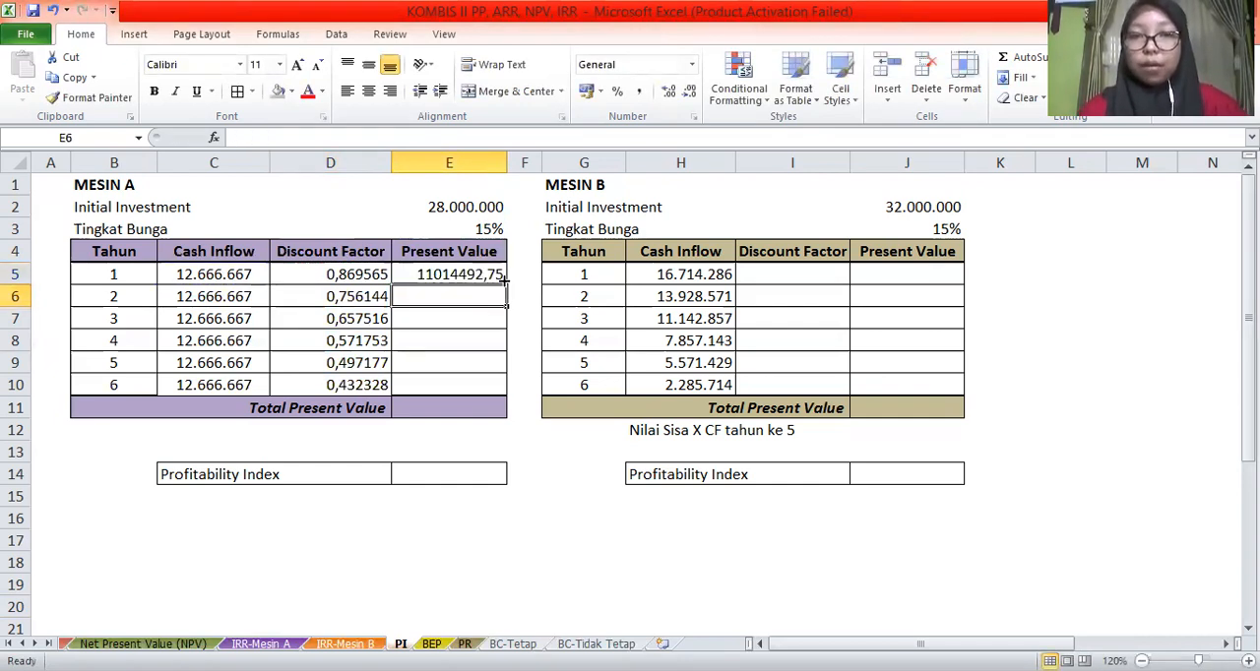
click(500, 279)
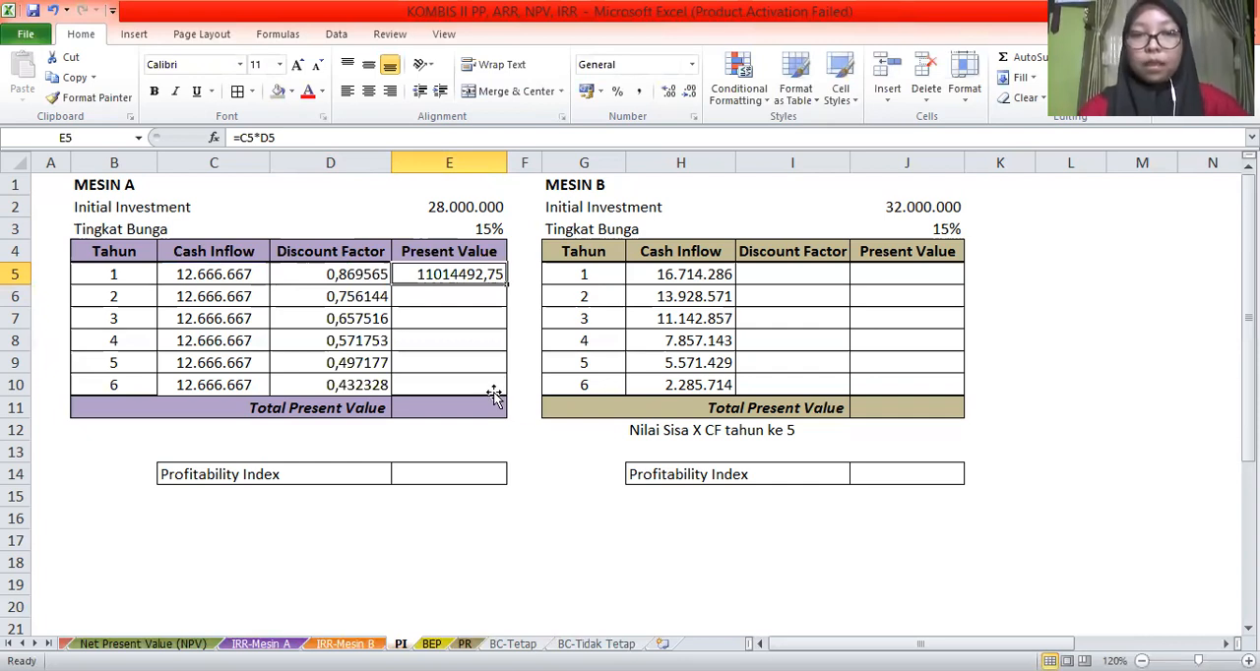
drag(494, 394, 494, 390)
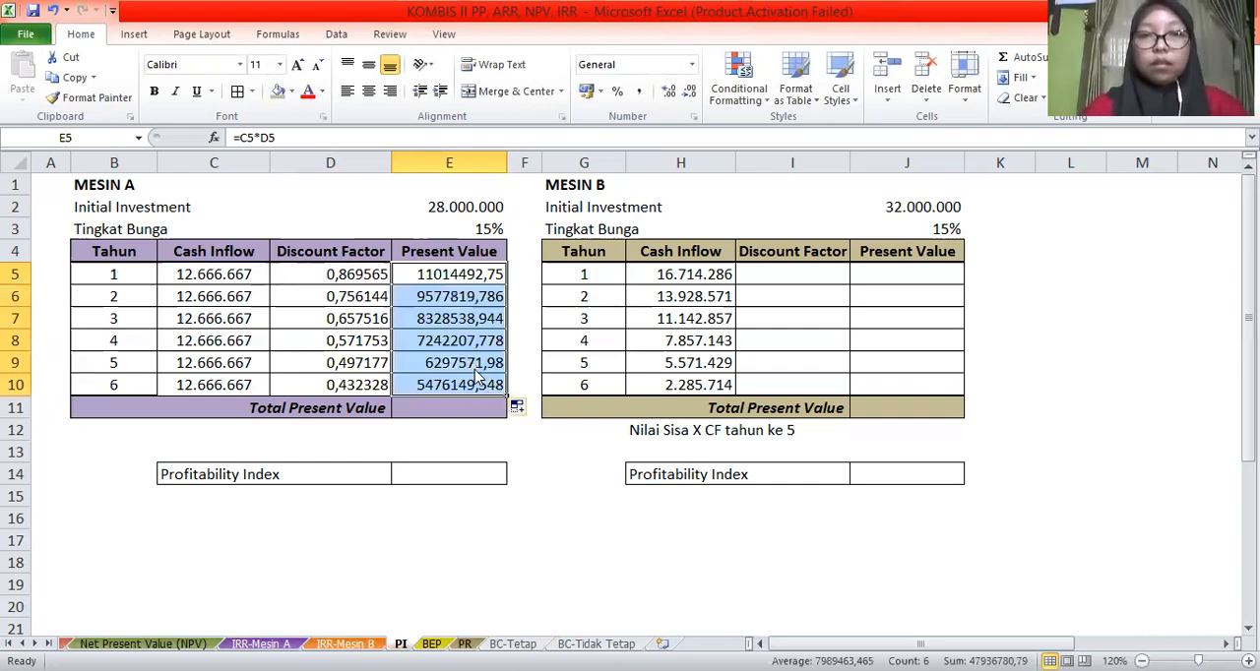
Format Mesin A's present values as numbers with 0 decimal places and a thousands separator
key(ctrl+1)
click(355, 389)
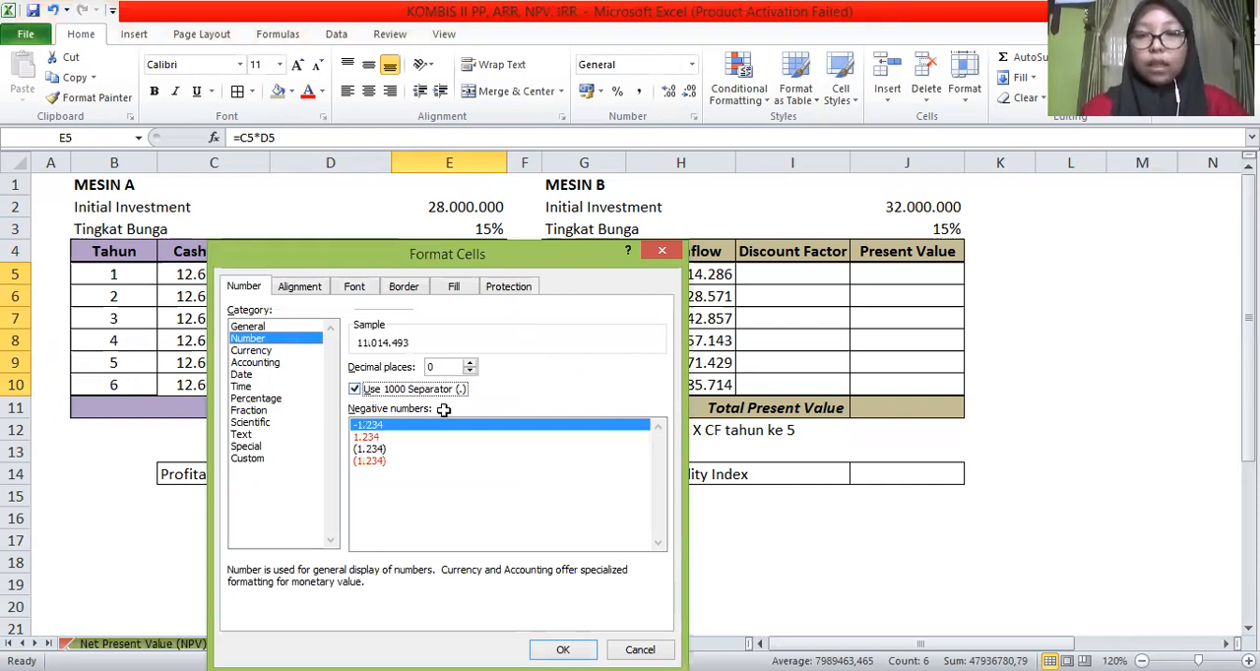
key(Return)
Total Mesin A's present values in E11 with =SUM(E5:E10)
click(444, 410)
text(=)
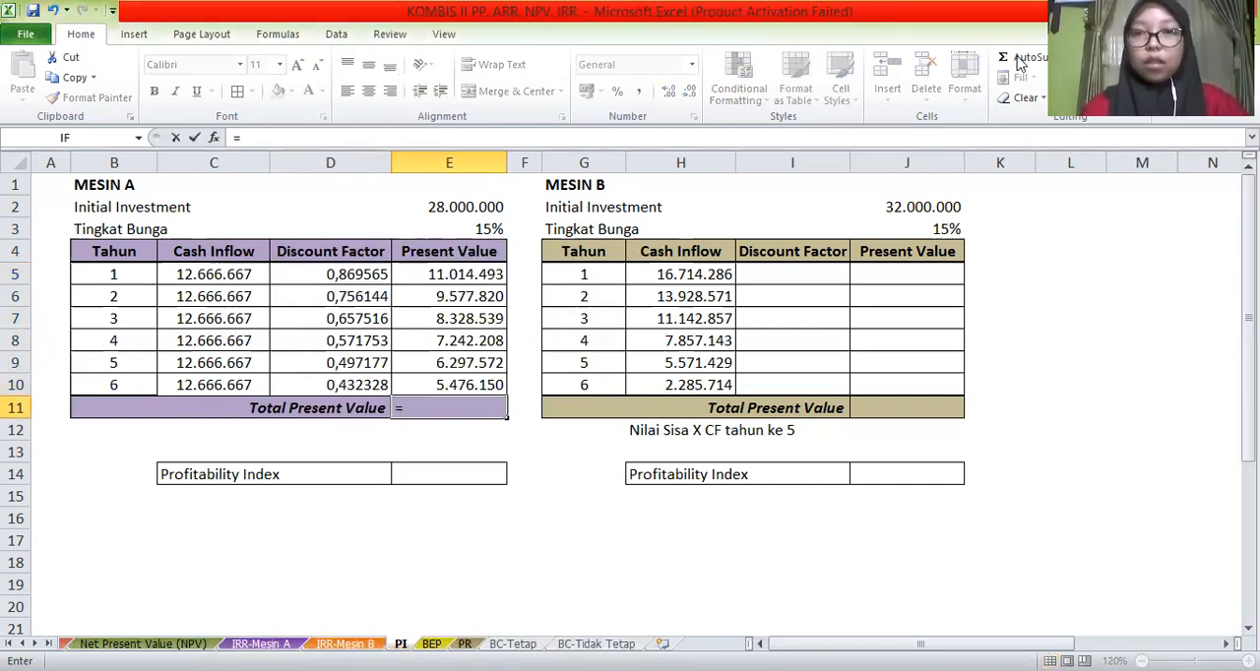
click(1020, 61)
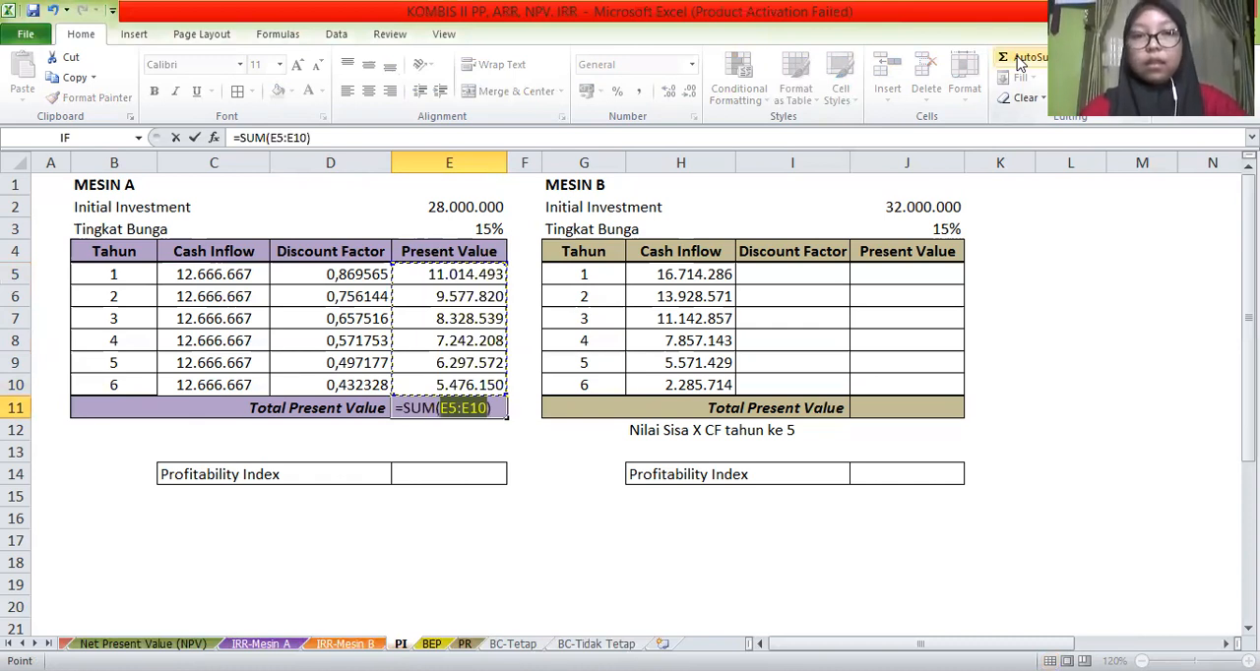
key(Return)
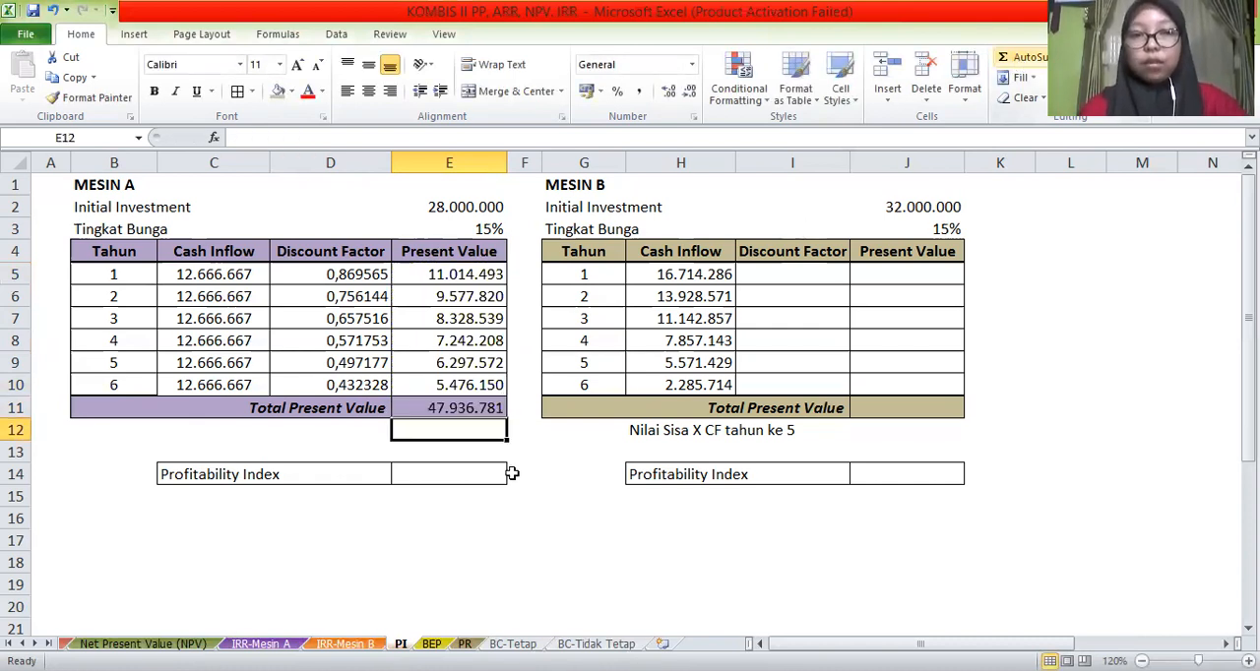
Calculate Mesin A's Profitability Index in E14 by dividing total present value by initial investment with =E11/E2
click(451, 473)
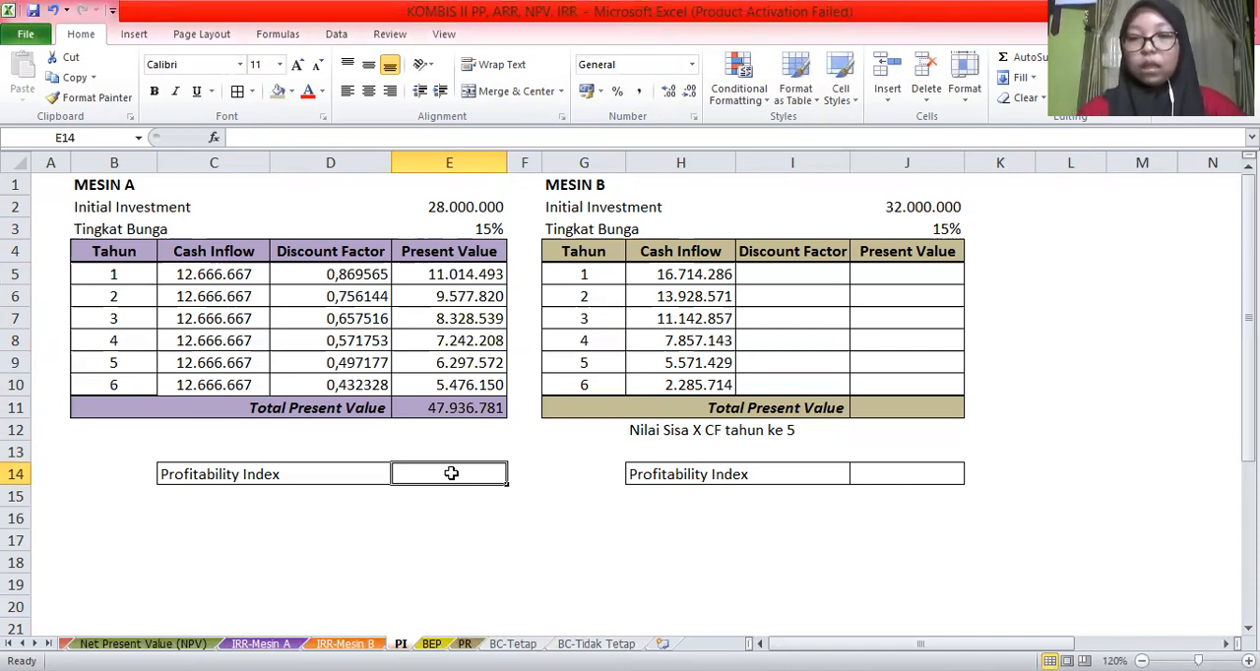
text(=)
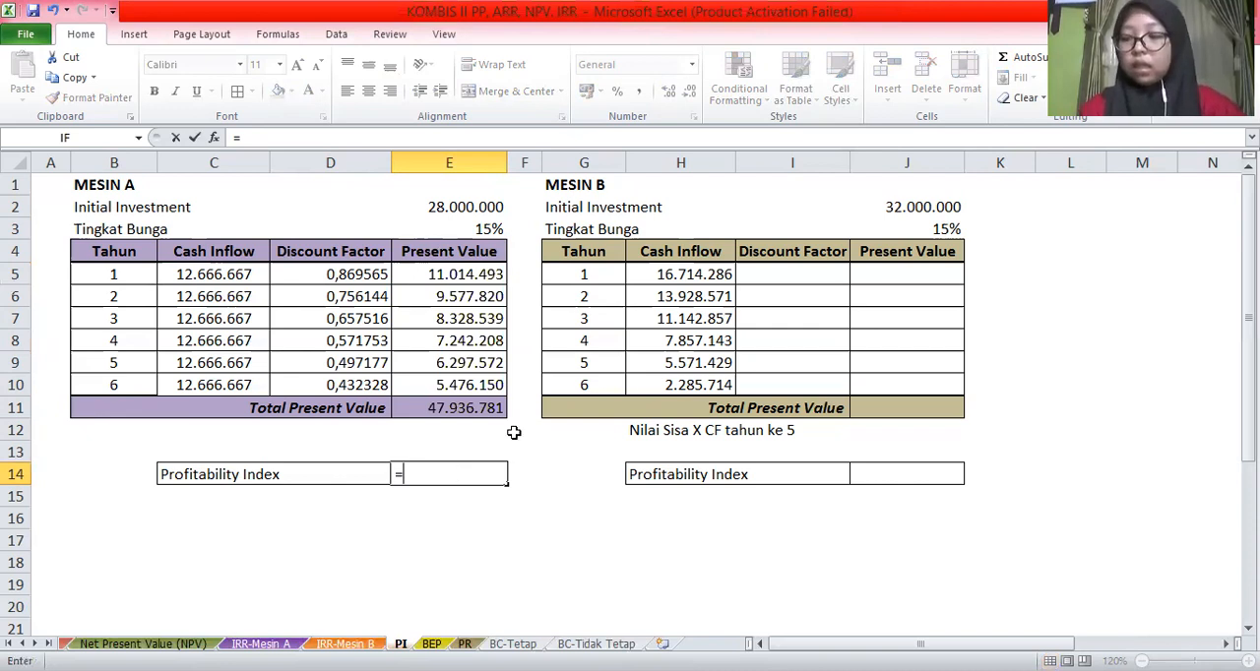
click(438, 417)
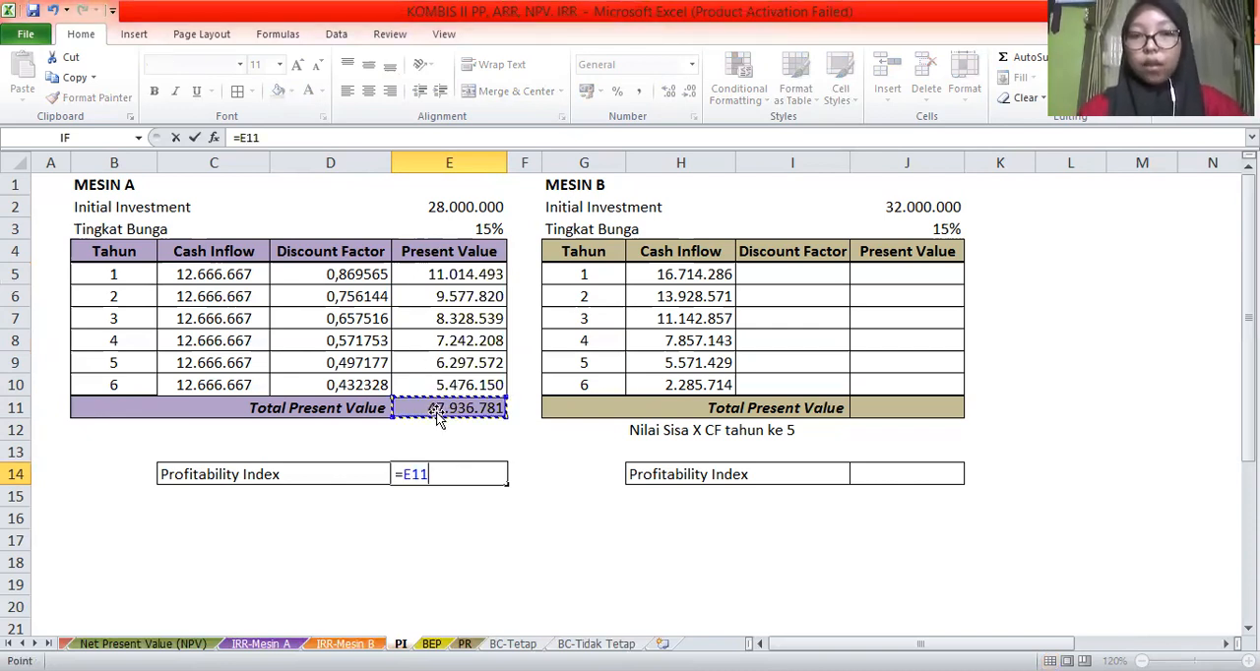
text(/)
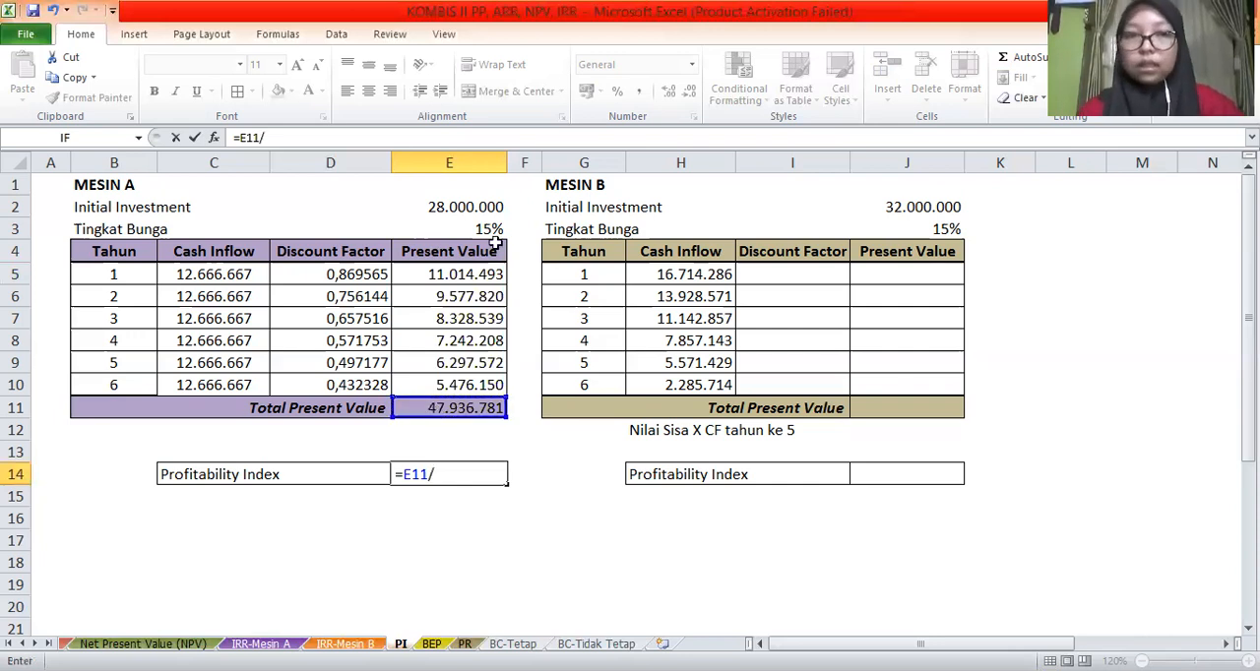
click(455, 210)
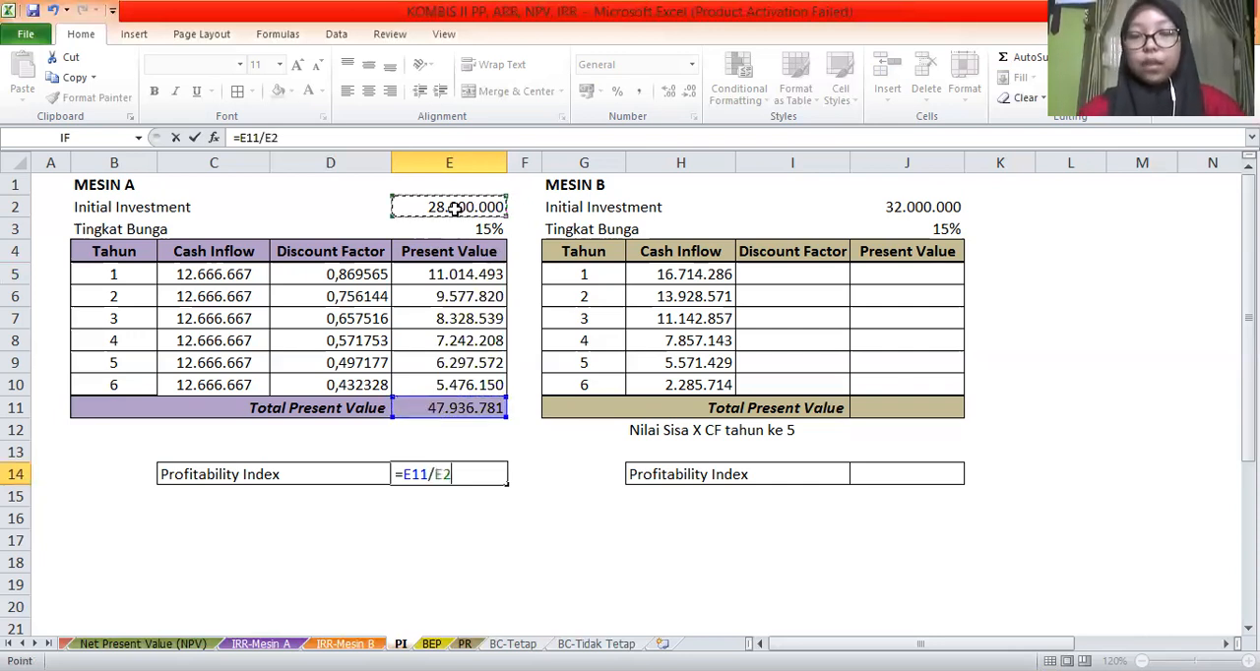
key(Return)
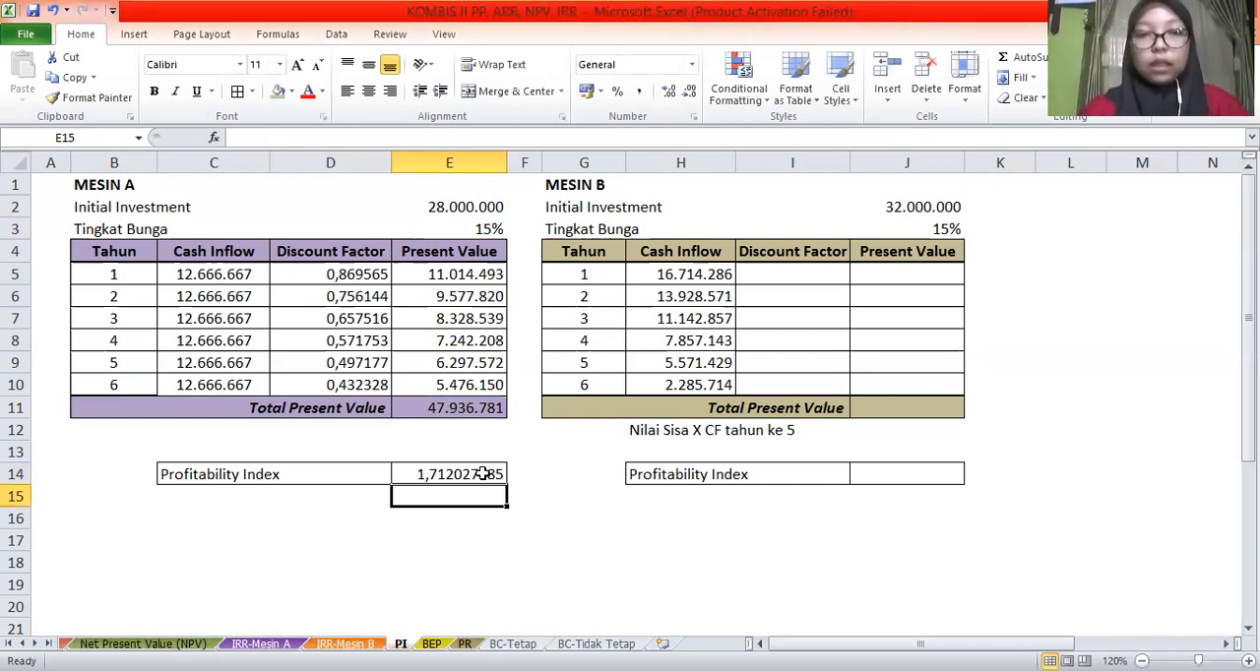
Apply the custom number format 0,00 to Mesin A's Profitability Index in E14
click(483, 475)
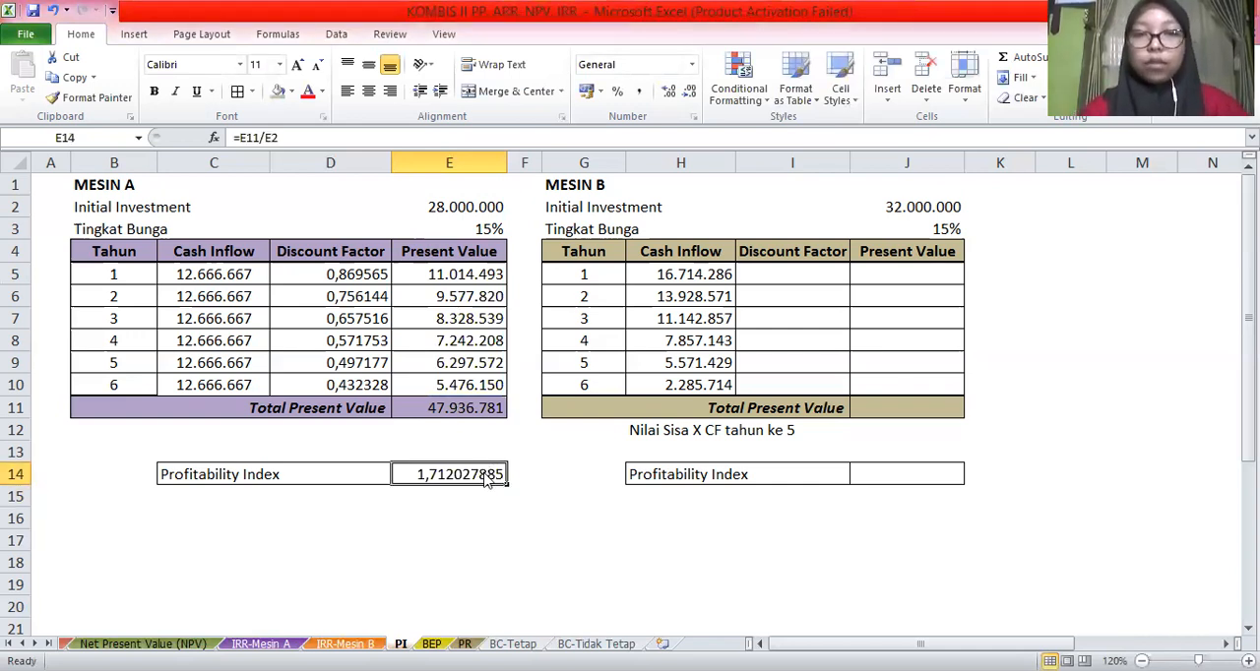
key(ctrl+1)
click(258, 460)
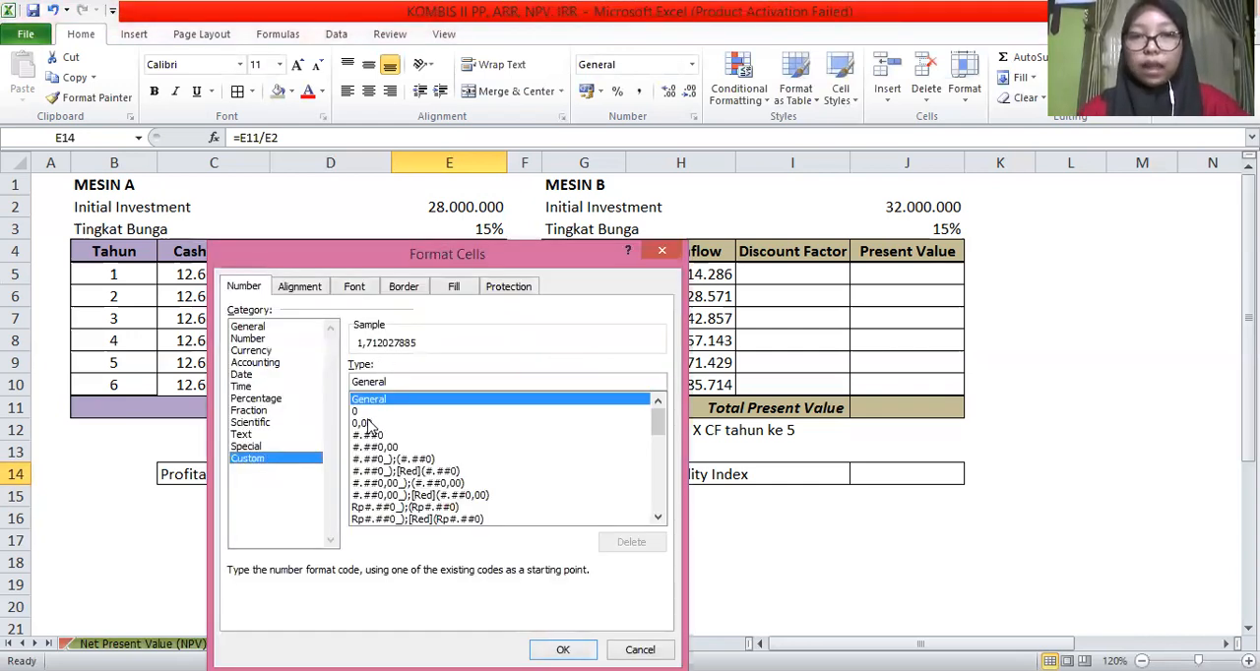
click(362, 424)
click(562, 650)
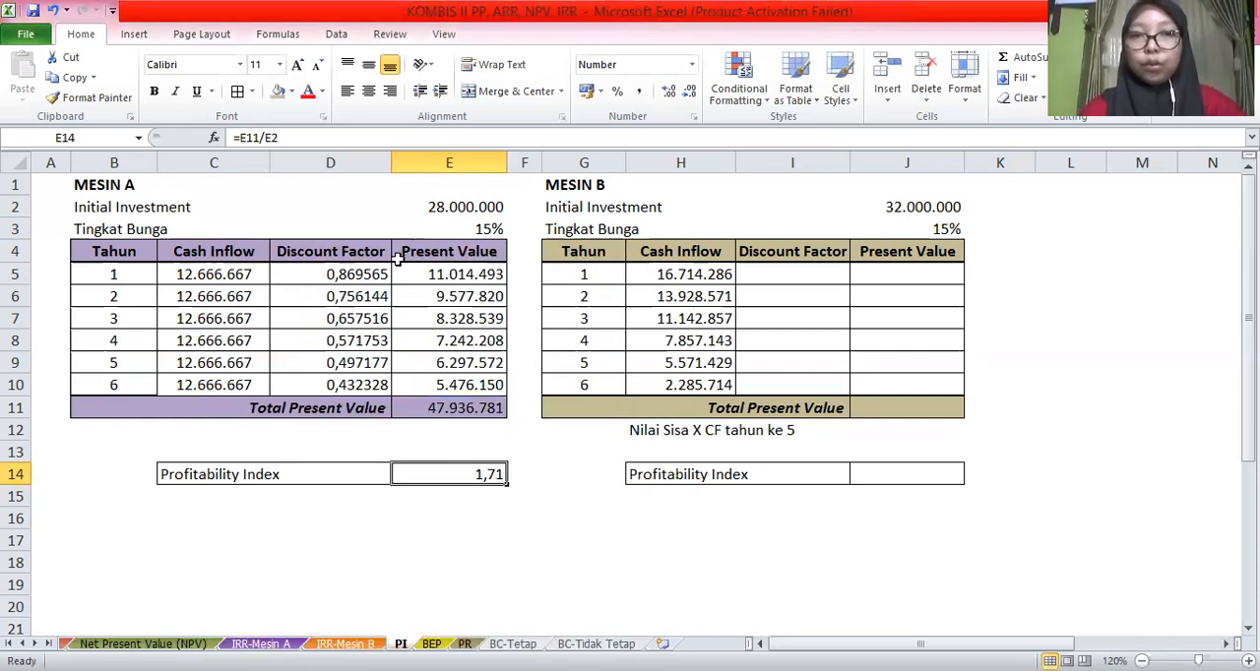
click(779, 270)
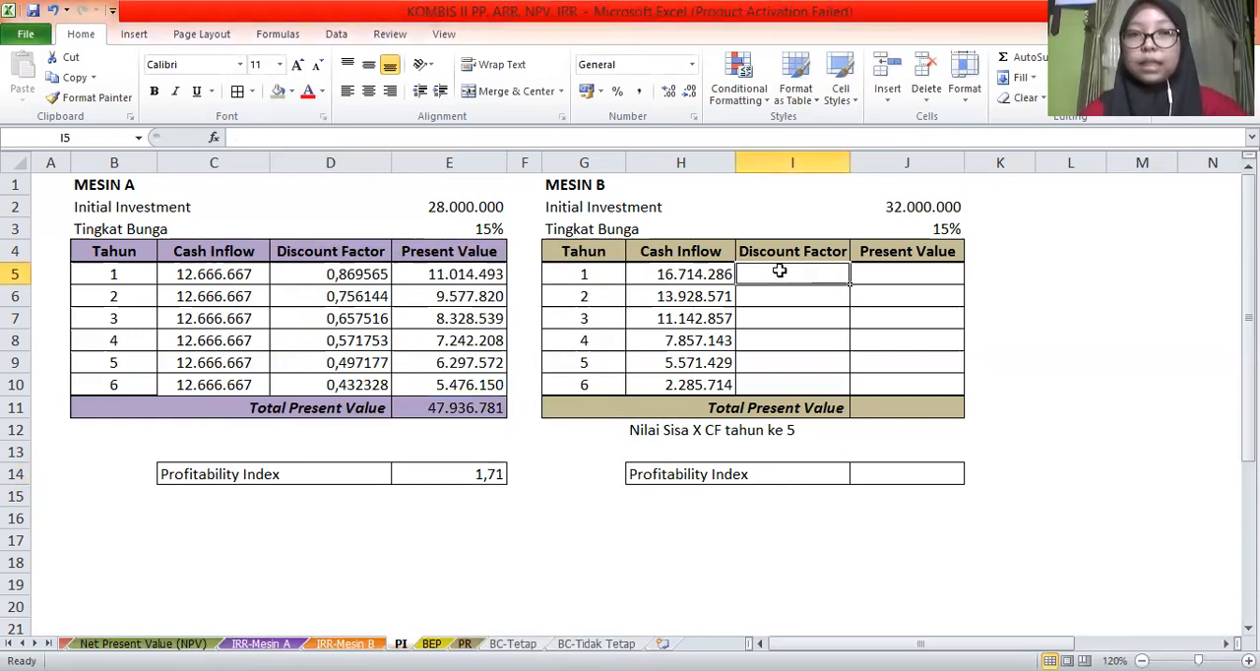
click(444, 478)
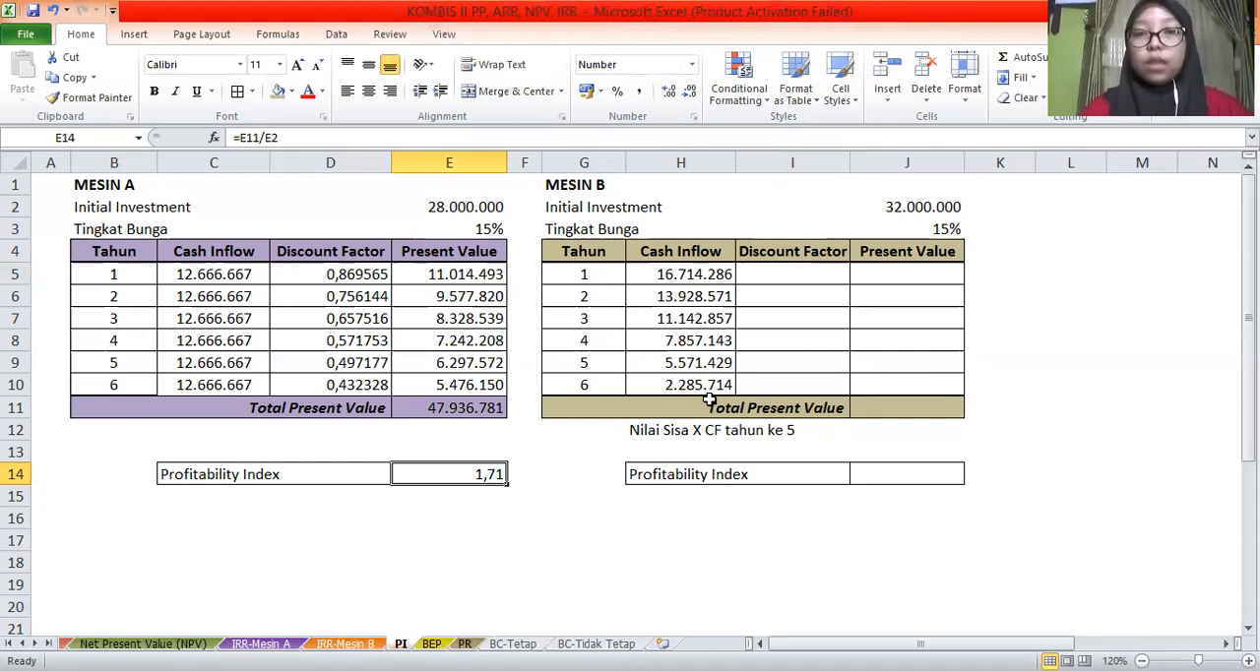
Calculate Mesin B's discount factors in I5:I10 with =1/(1+$J$3)^G5, copying the formula down from the first year
click(766, 274)
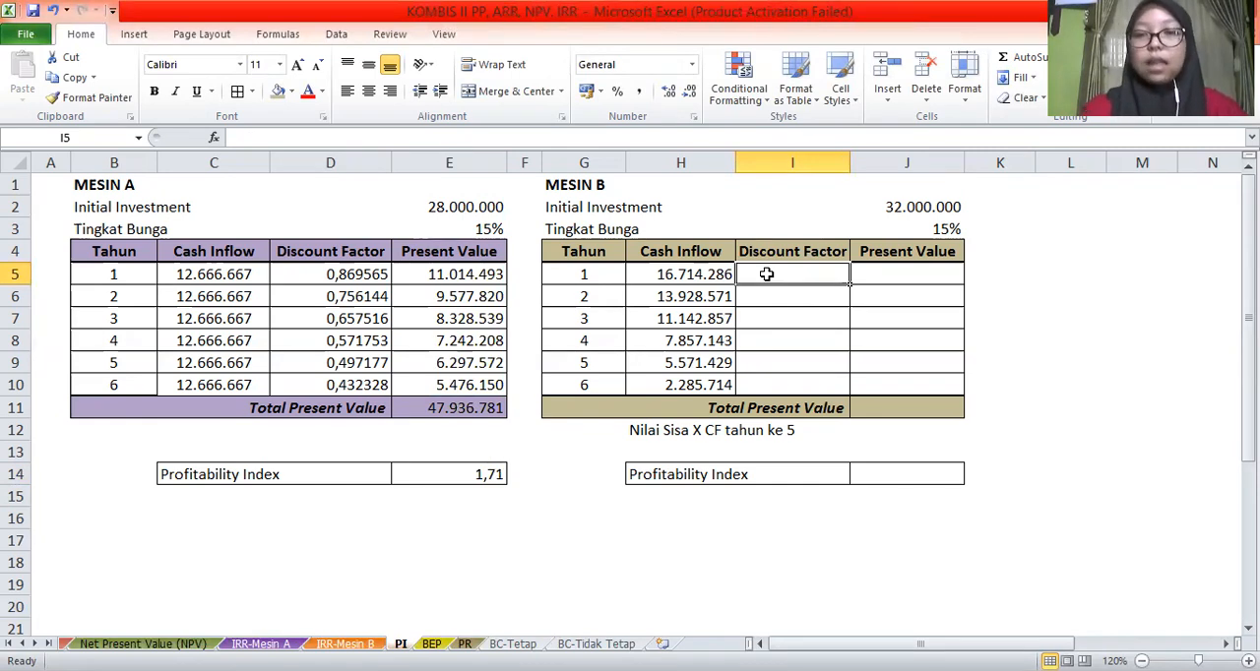
text(=1/(1)
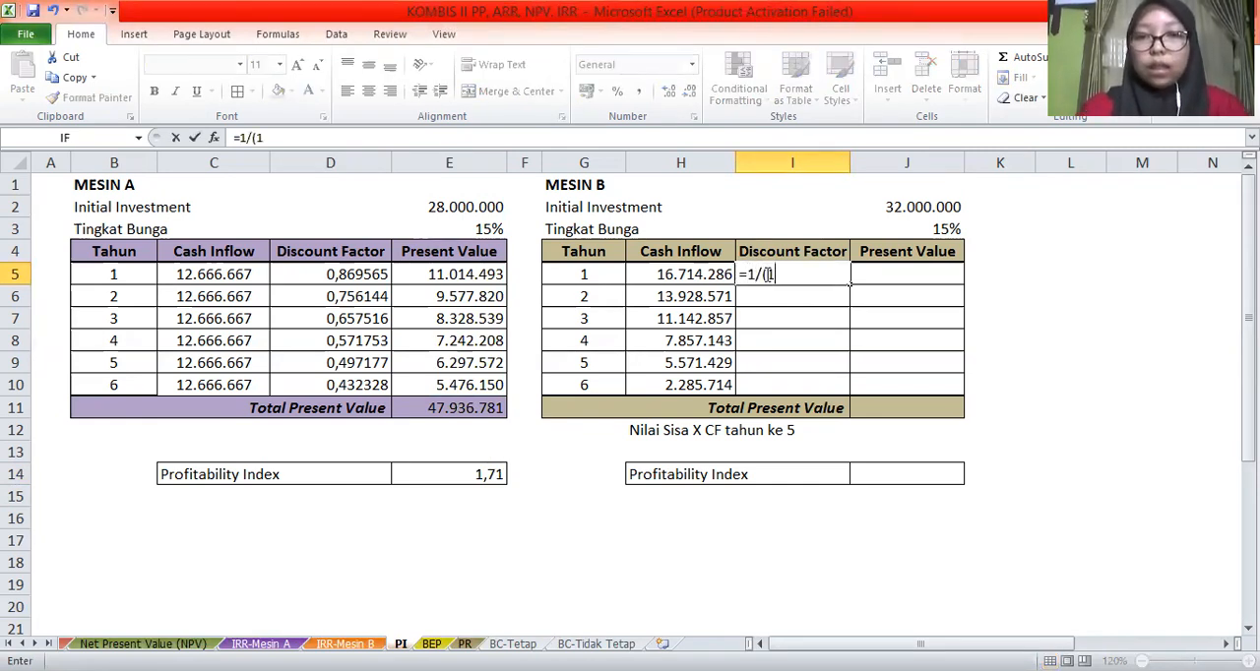
text(+)
click(920, 225)
key(F4)
text())
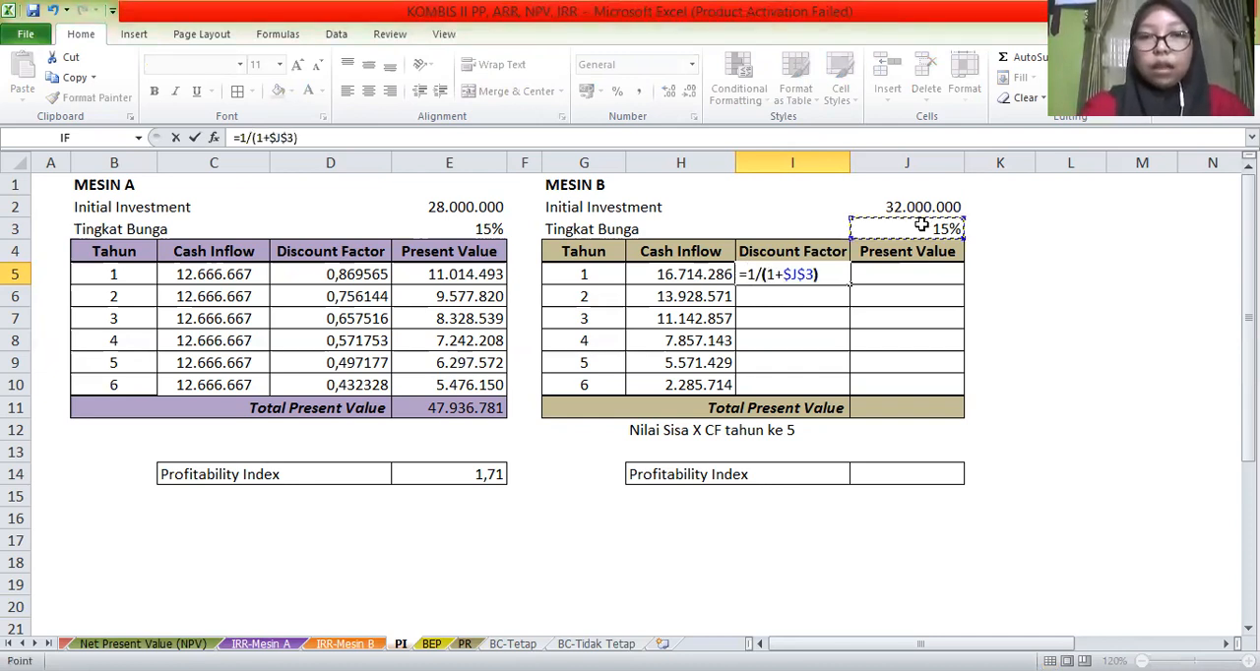
text(^)
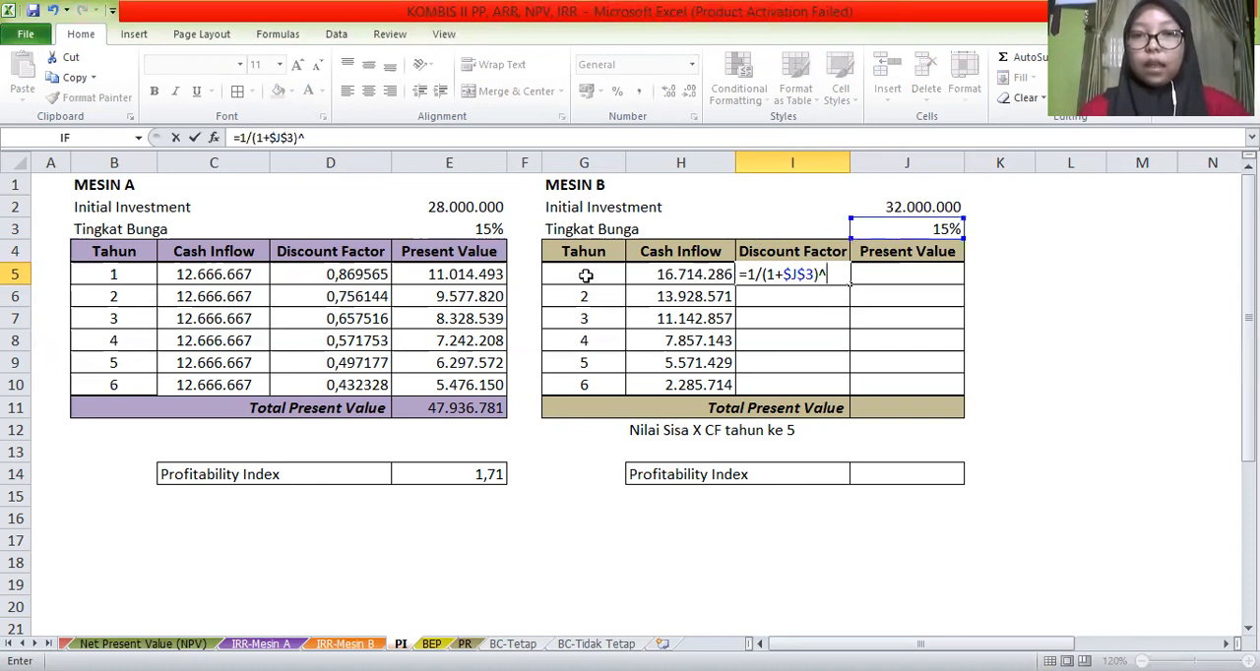
click(585, 274)
key(Return)
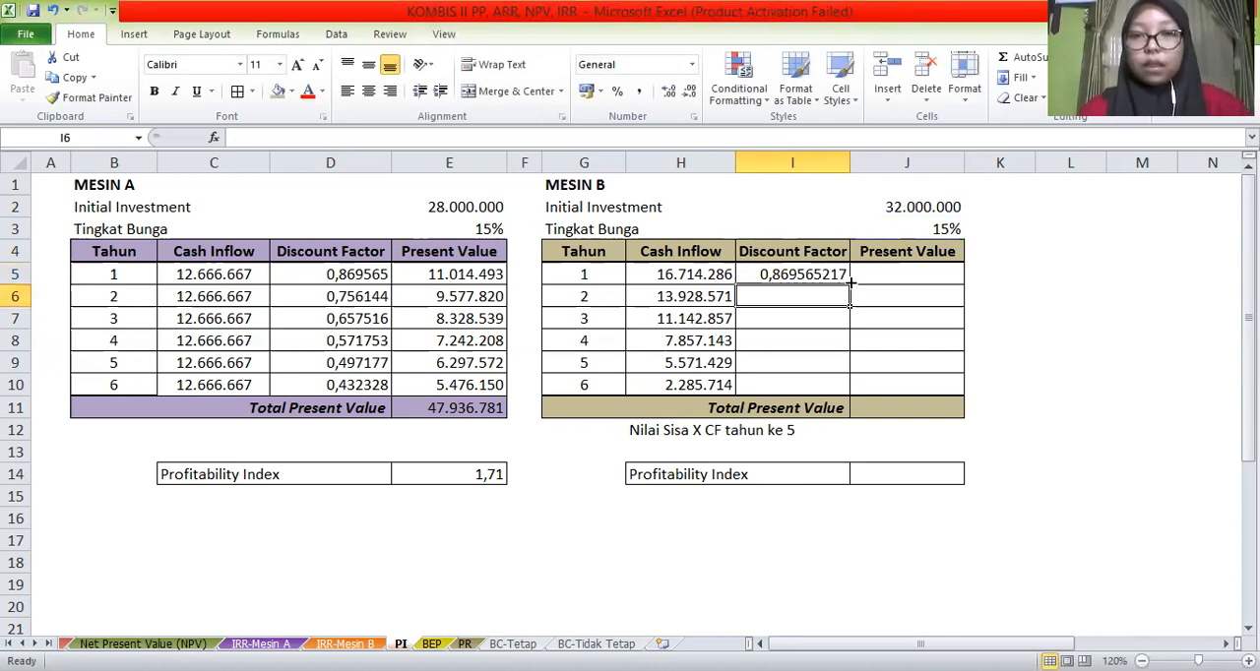
click(848, 282)
drag(850, 285, 844, 395)
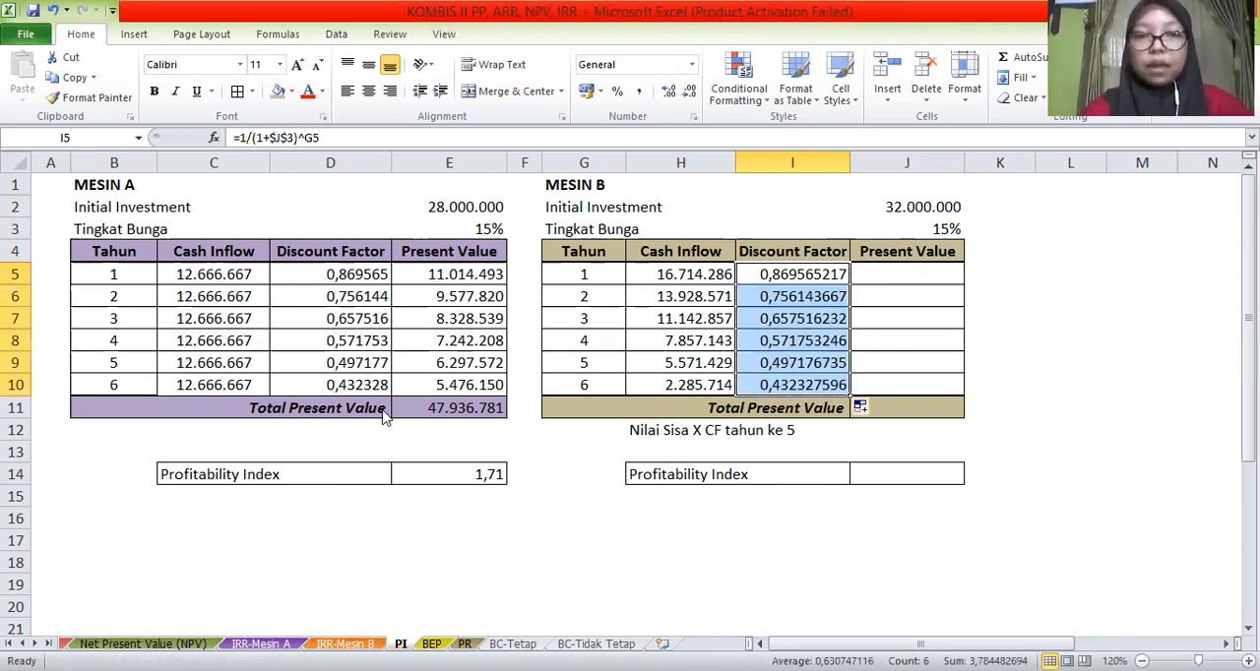
Apply a custom number format with six decimal places to Mesin B's discount factors in I5:I10
key(ctrl+1)
click(280, 460)
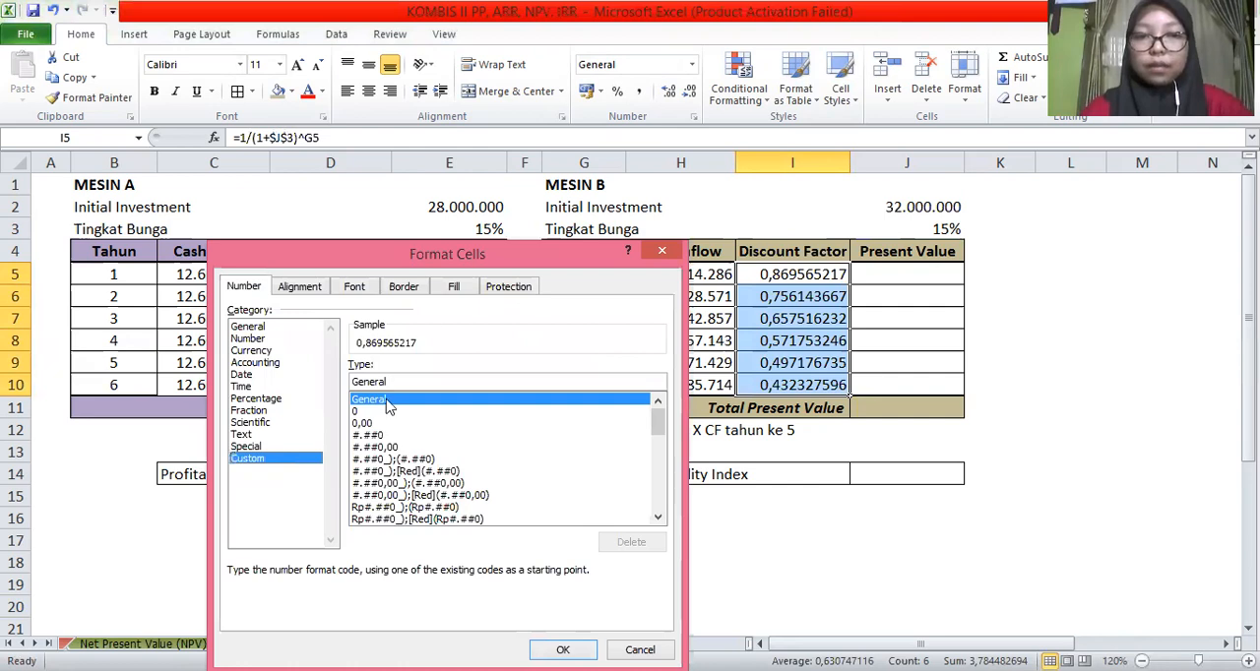
click(372, 423)
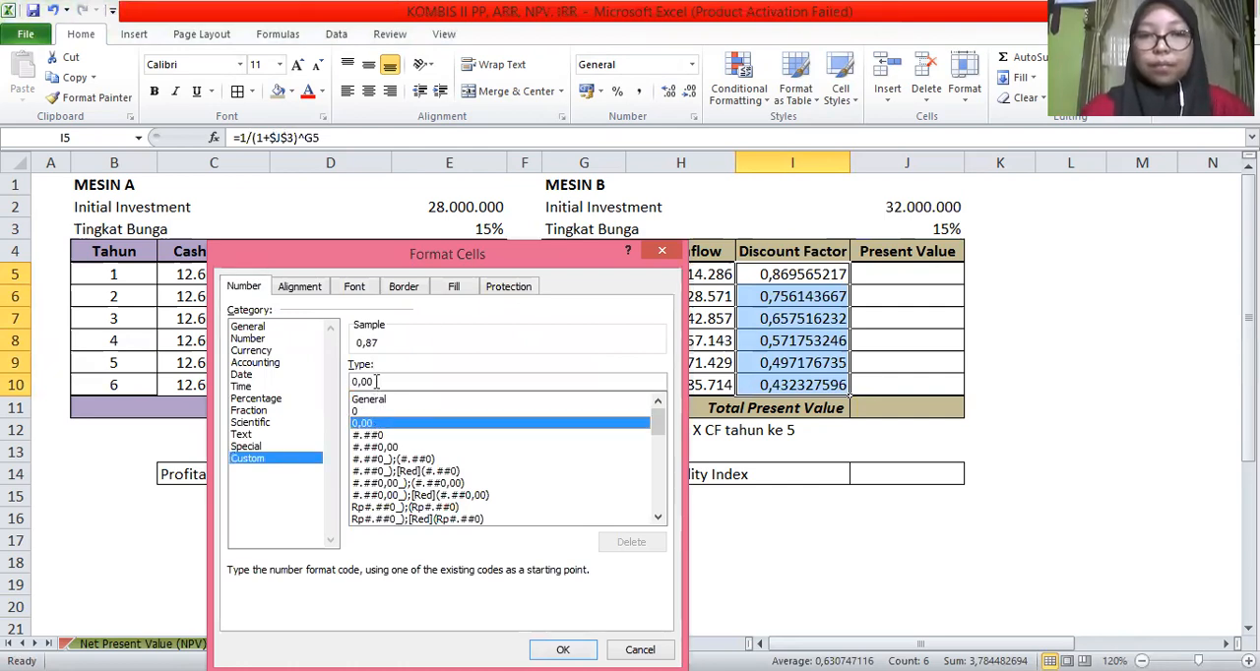
click(376, 382)
text(000)
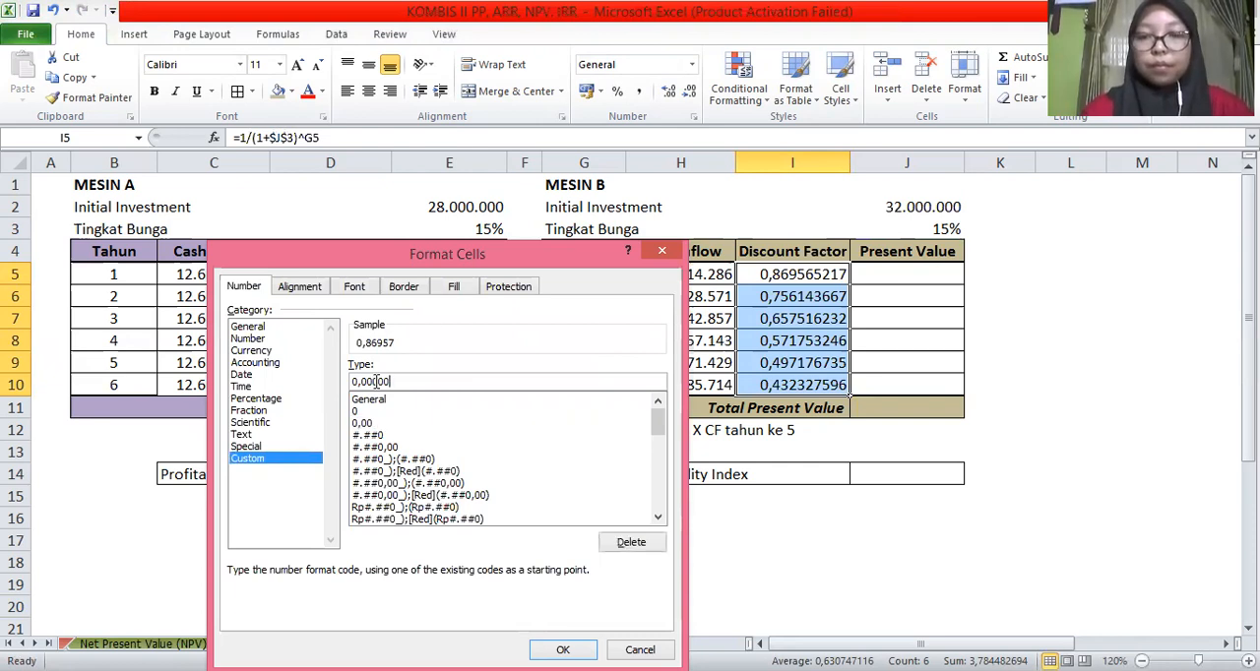
key(Return)
Calculate Mesin B's present values in J5:J10 by multiplying cash inflow by discount factor with =H5*I5, filled down
click(920, 274)
text(=)
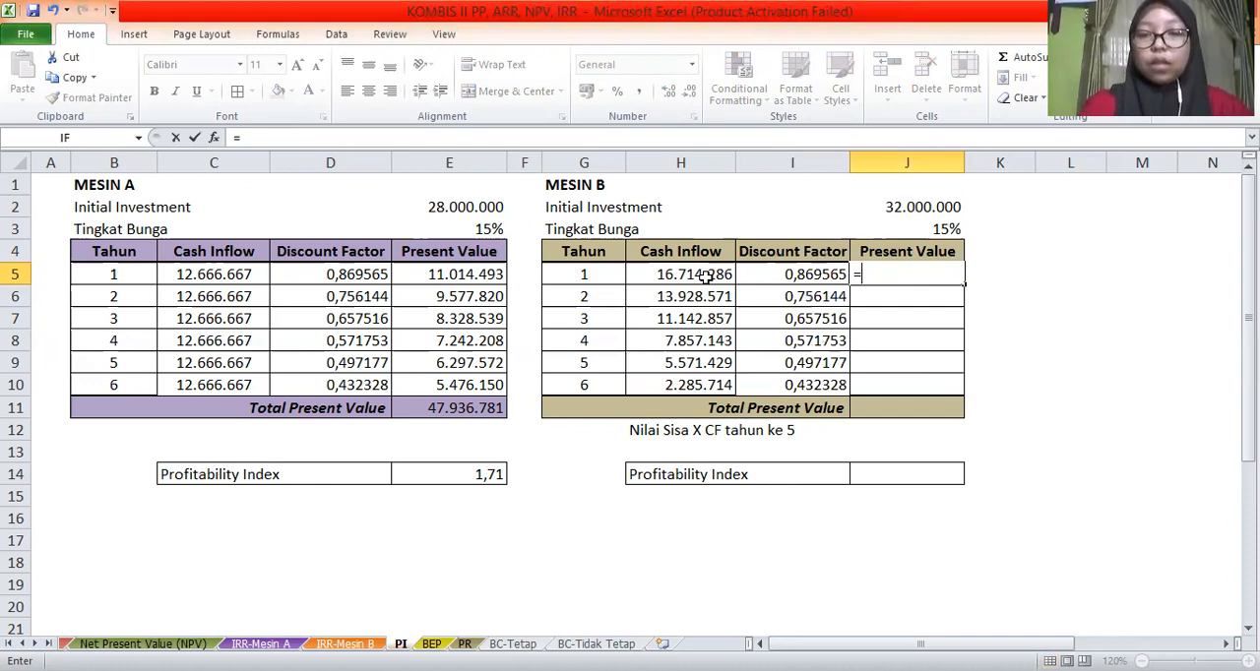
click(705, 277)
text(*)
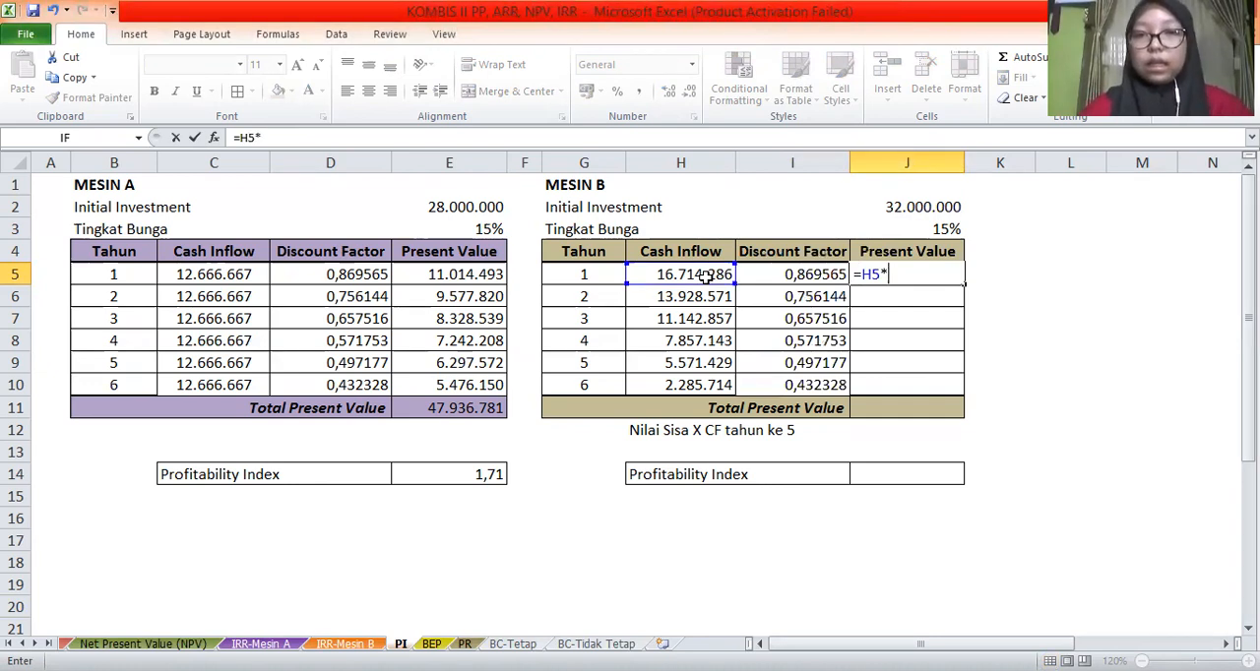
click(779, 277)
key(Return)
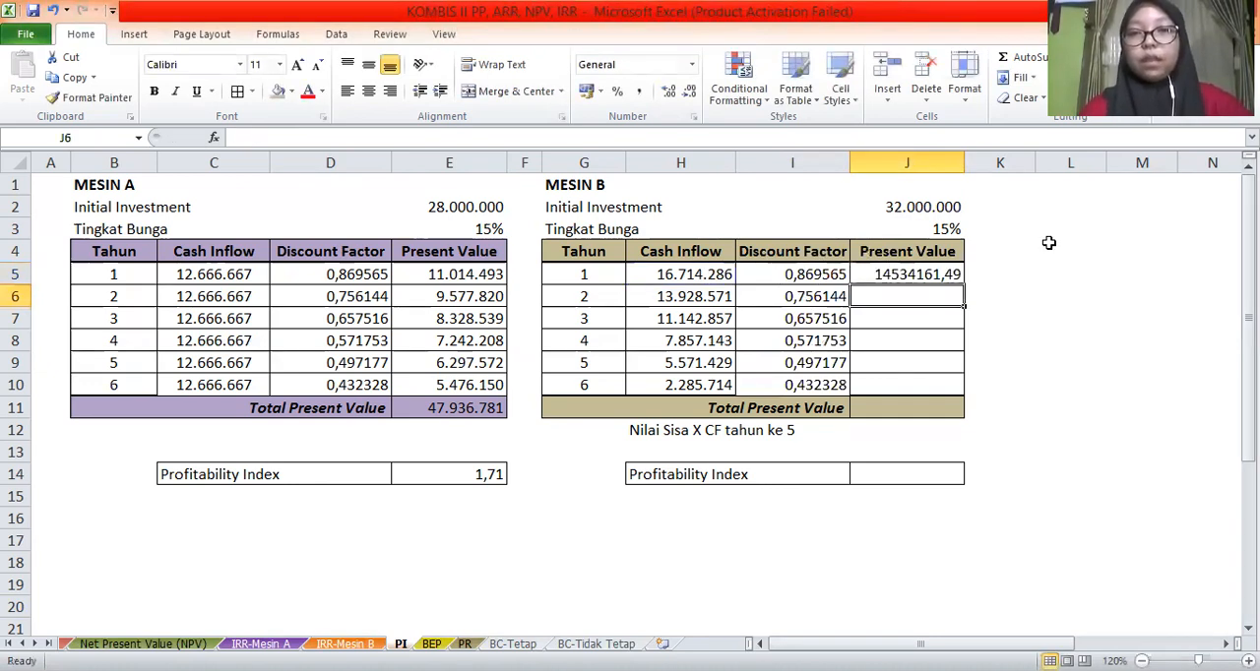
click(958, 280)
drag(962, 285, 947, 390)
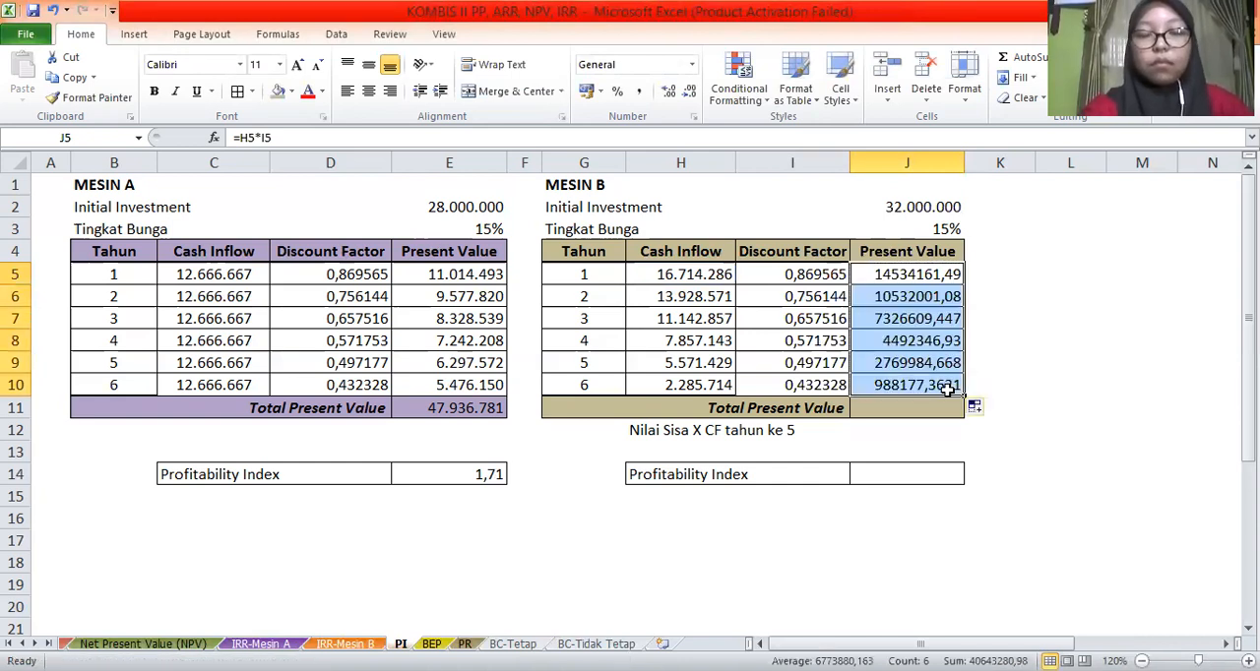
Format Mesin B's present values in J5:J10 as numbers with 0 decimal places and a thousands separator
key(ctrl+1)
click(247, 338)
click(389, 389)
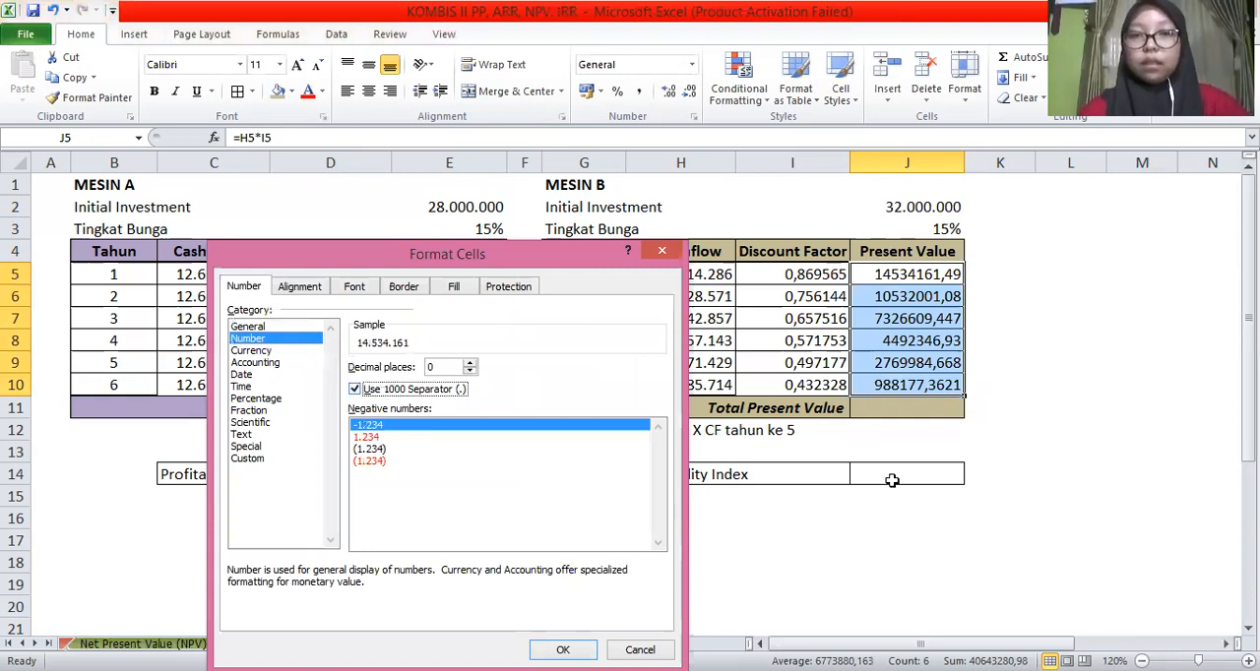
key(Return)
Total Mesin B's present values from J5:J10 in J11 with the SUM function
click(891, 412)
text(=)
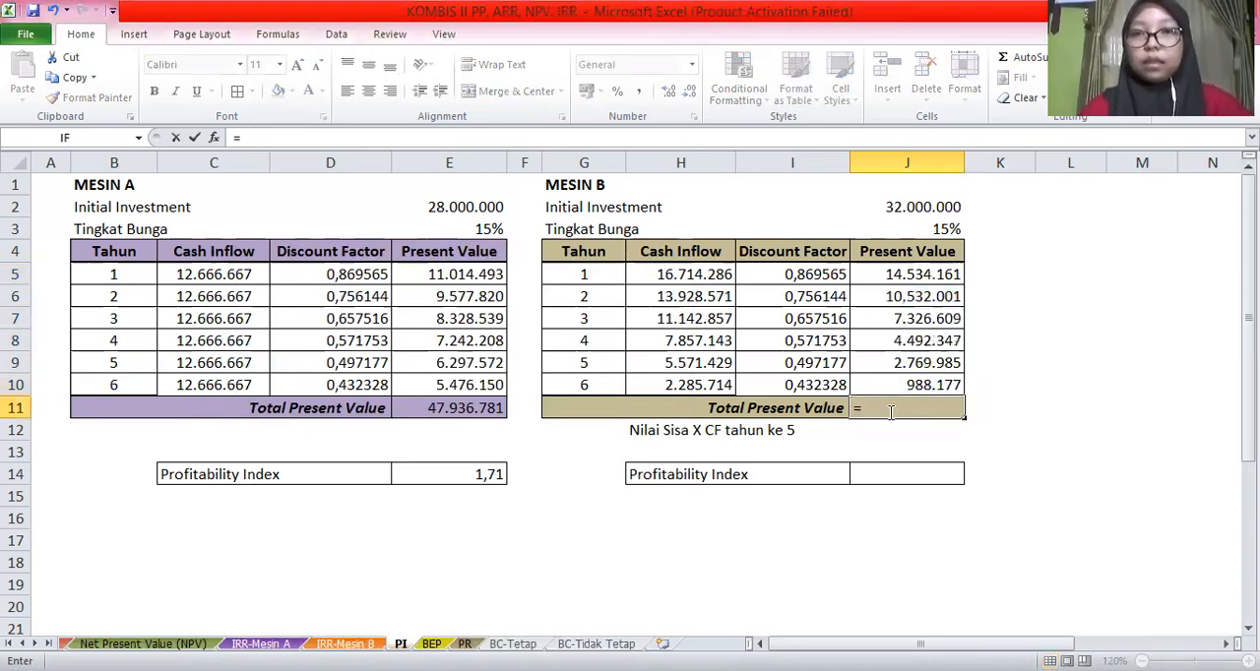
click(1023, 61)
key(Return)
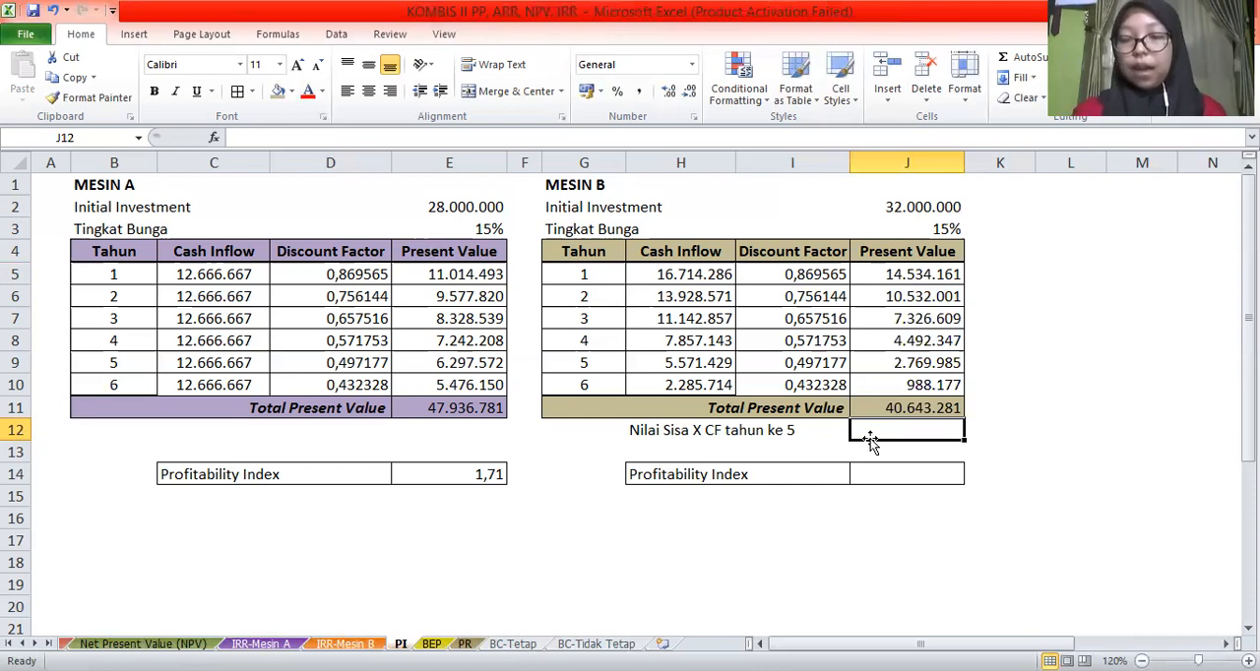
Calculate Mesin B's residual value compounded over five years in J12 with =5e6*(1+J3)^5
text(=)
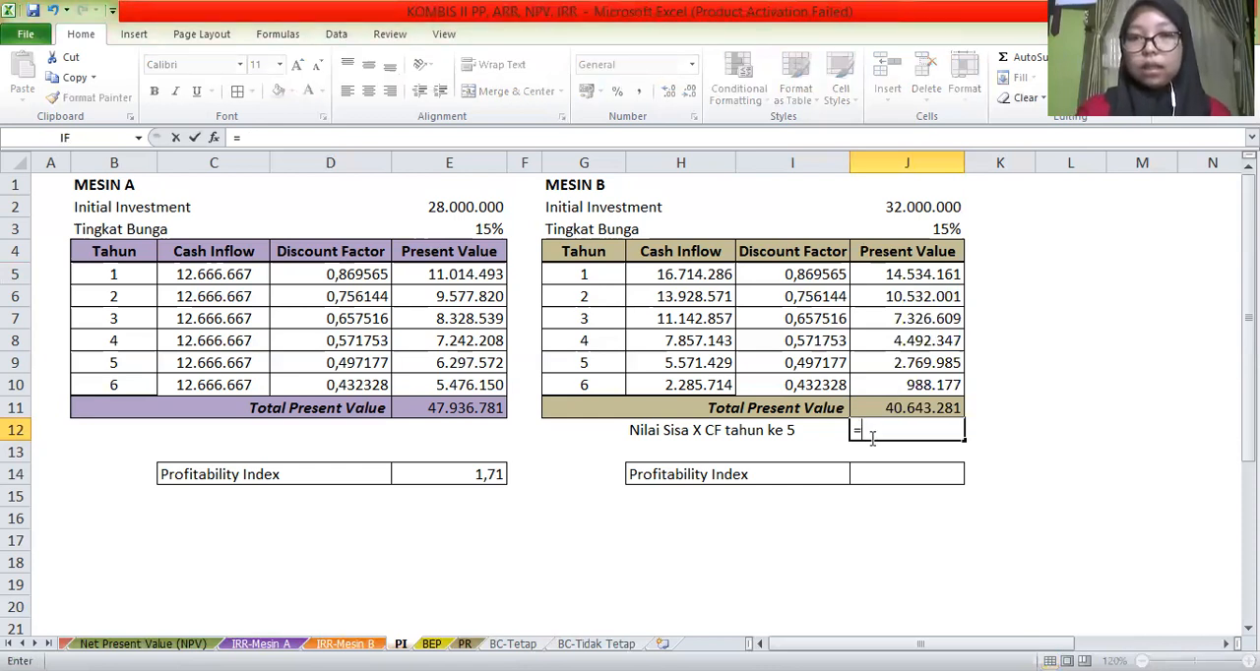
text(5)
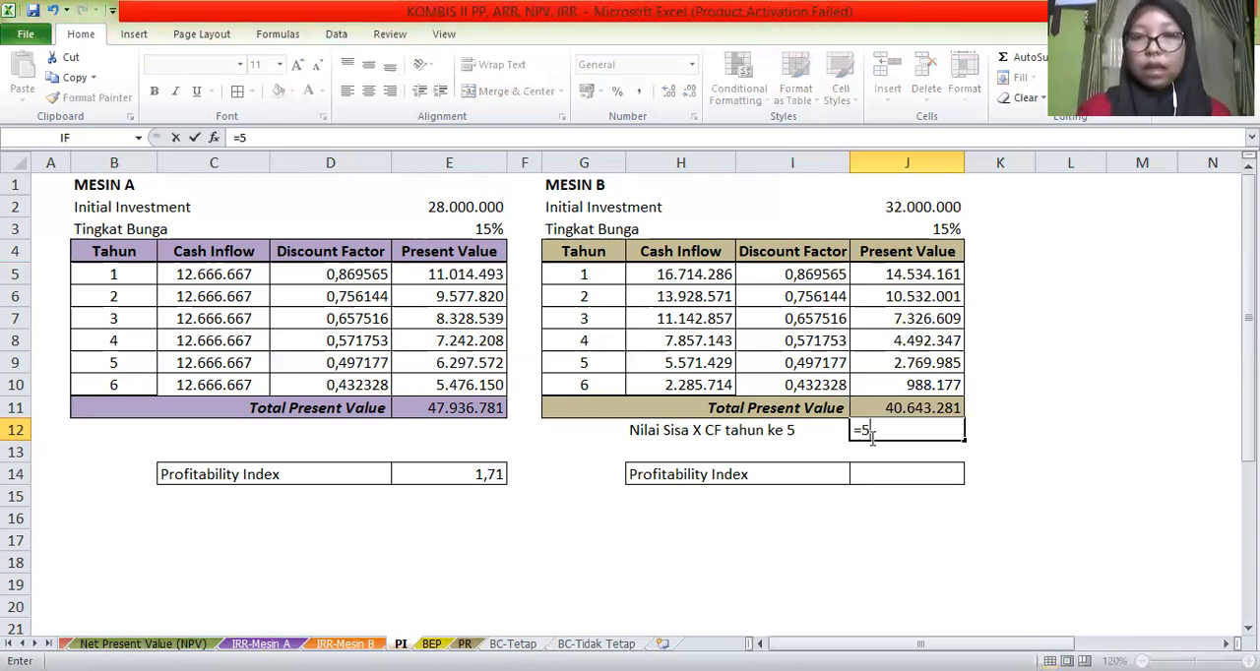
text(e)
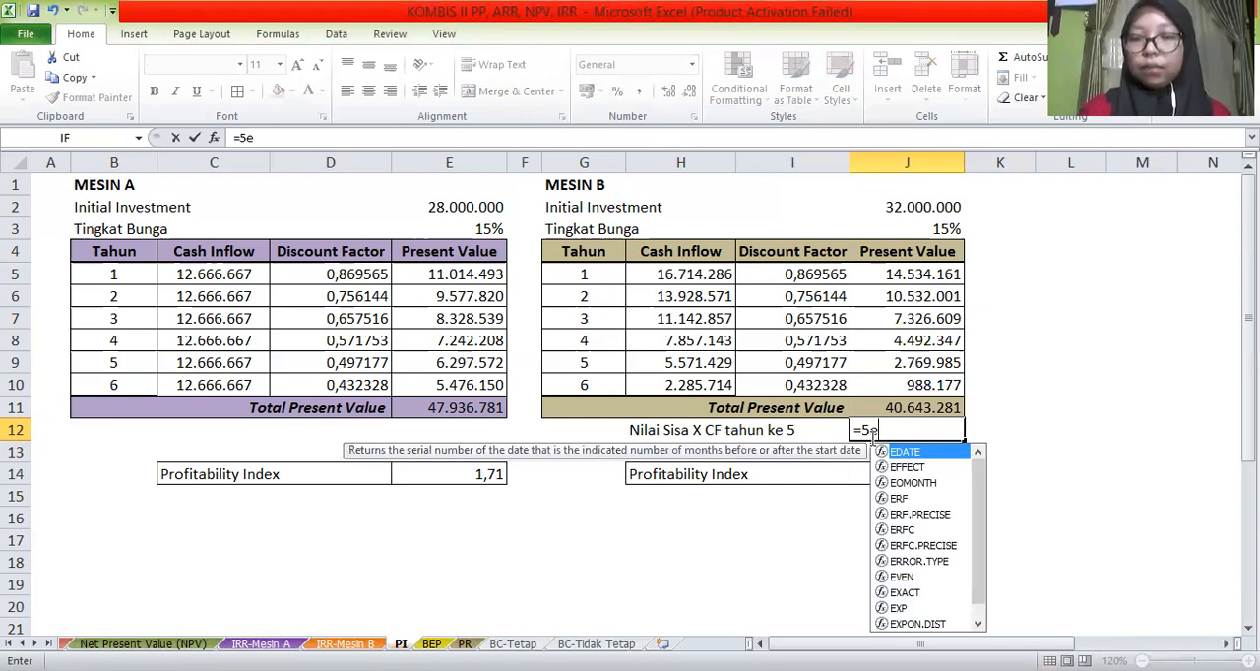
text(6)
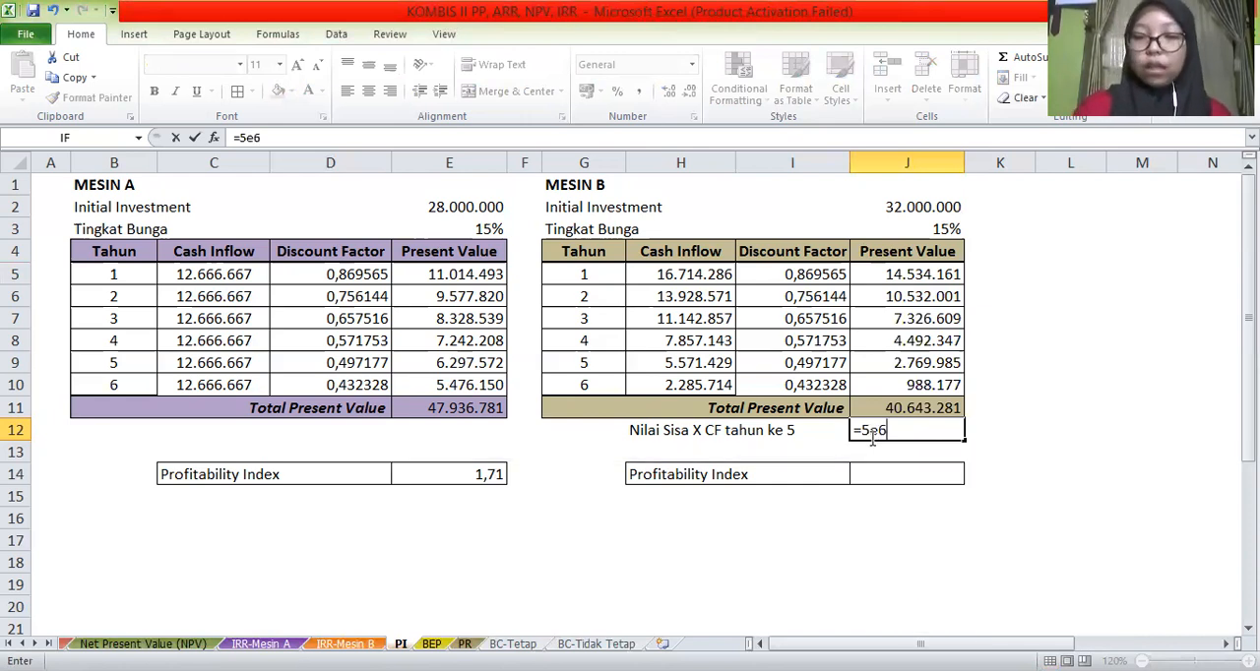
text(*()
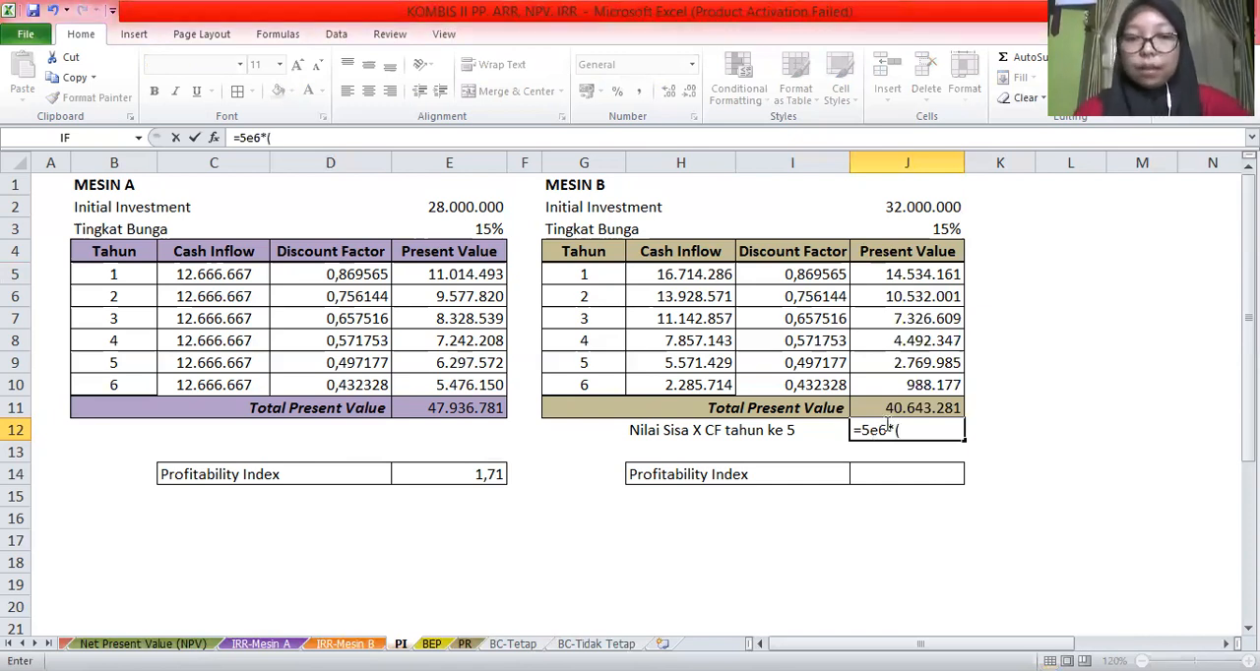
text(1+)
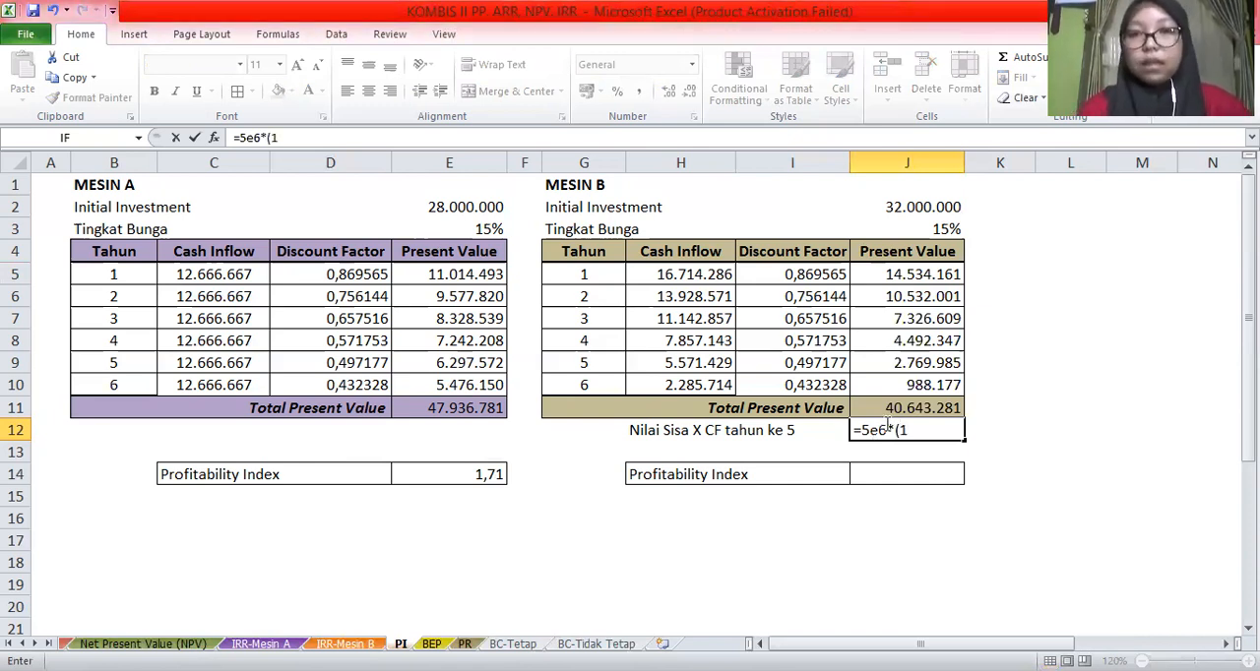
click(921, 229)
text()^5)
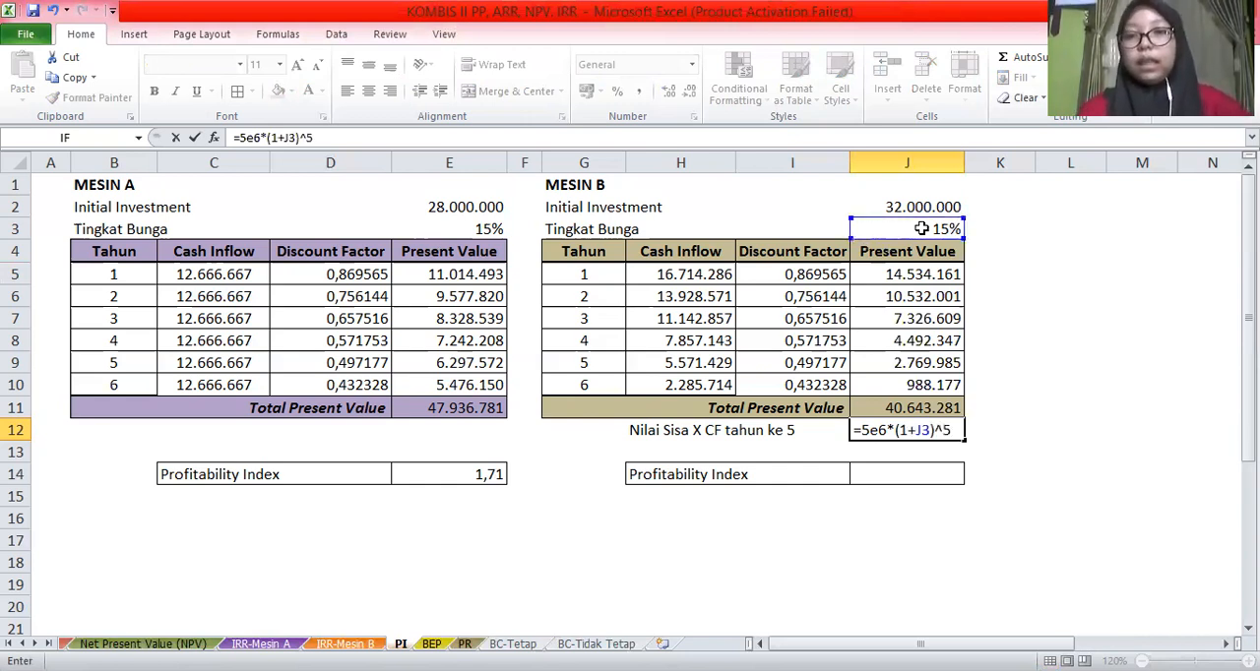
key(Return)
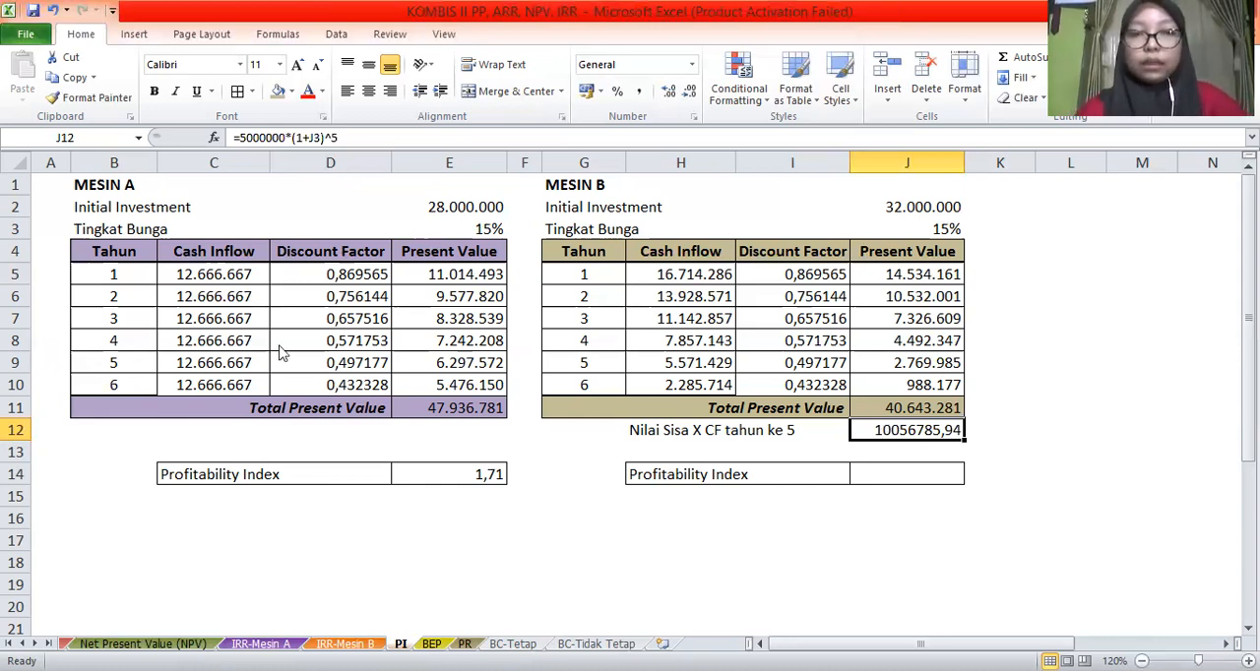
Format the residual value in J12 as a number with 0 decimal places and a thousands separator
key(ctrl+1)
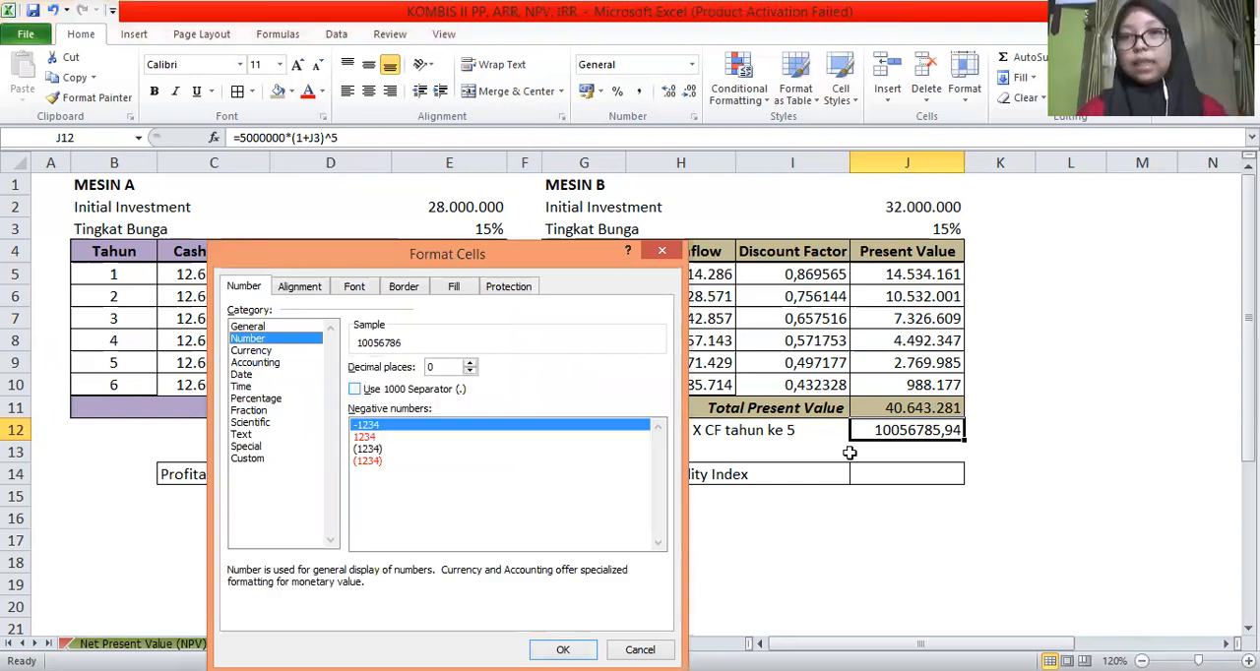
key(alt+u)
key(Return)
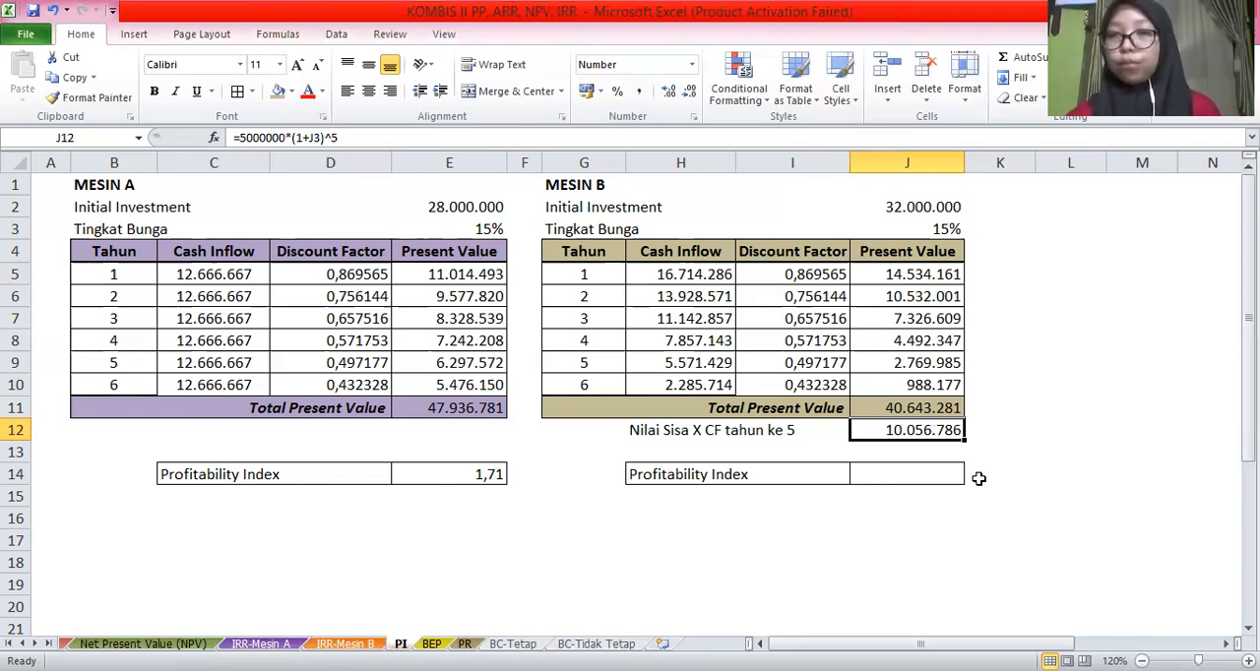
Calculate Mesin B's Profitability Index in J14 by dividing total present value by initial investment with =J11/J2
click(890, 476)
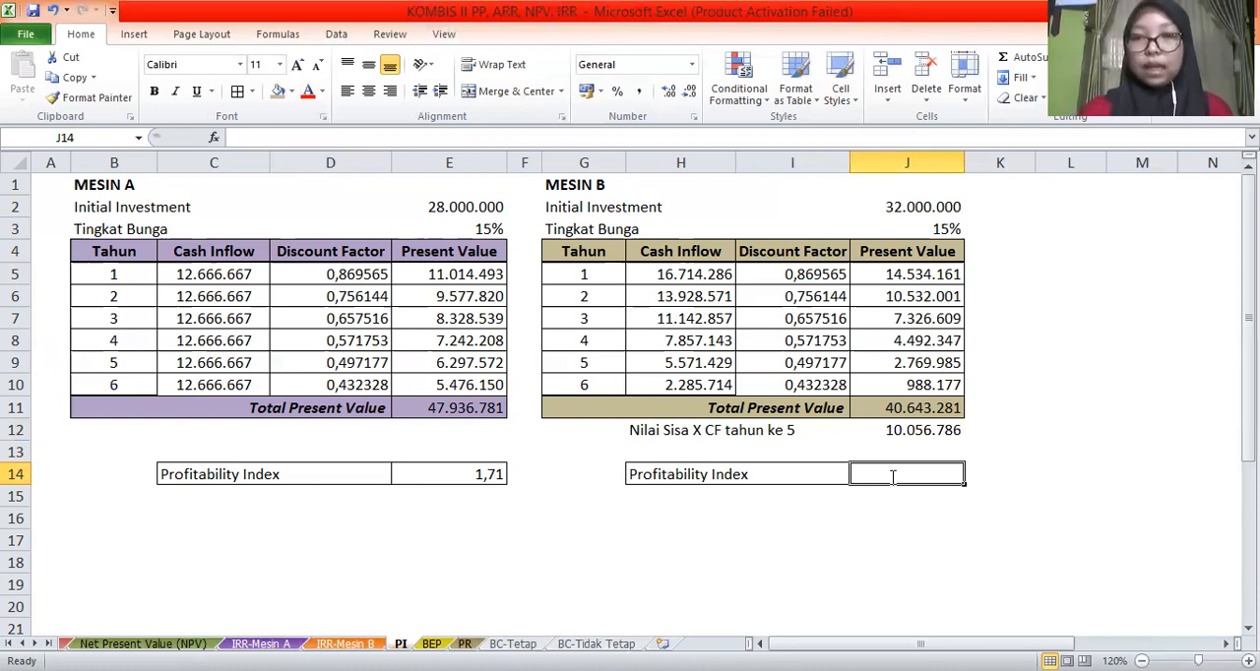
text(=)
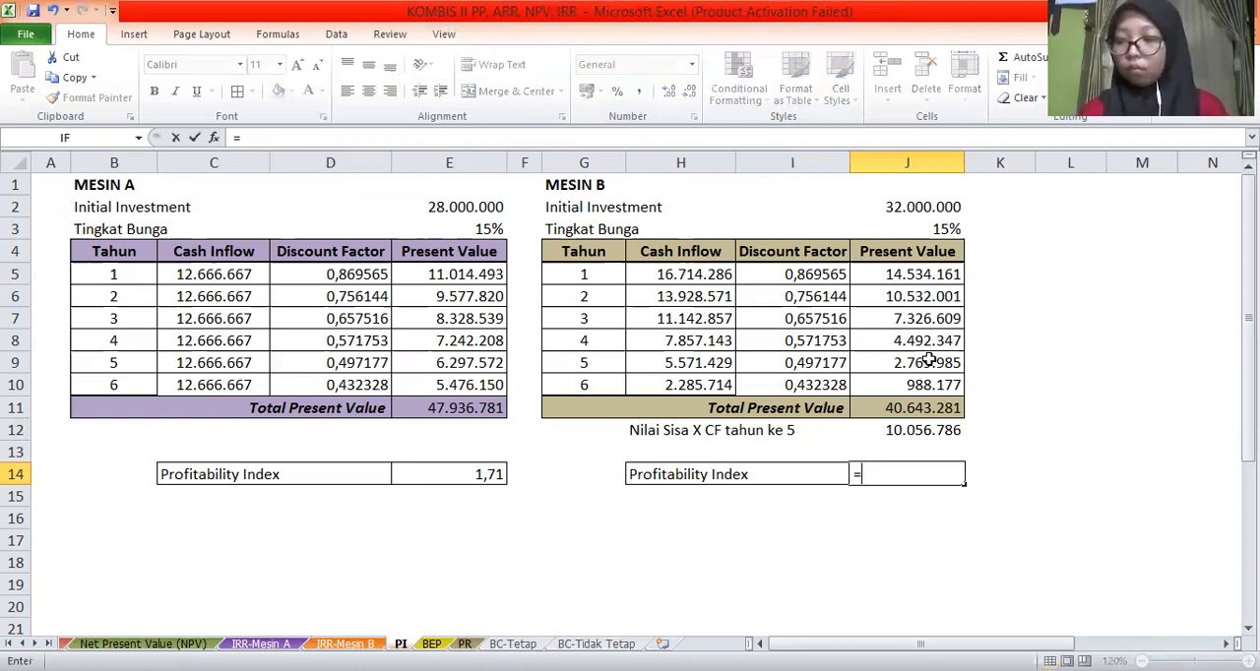
click(886, 409)
text(/)
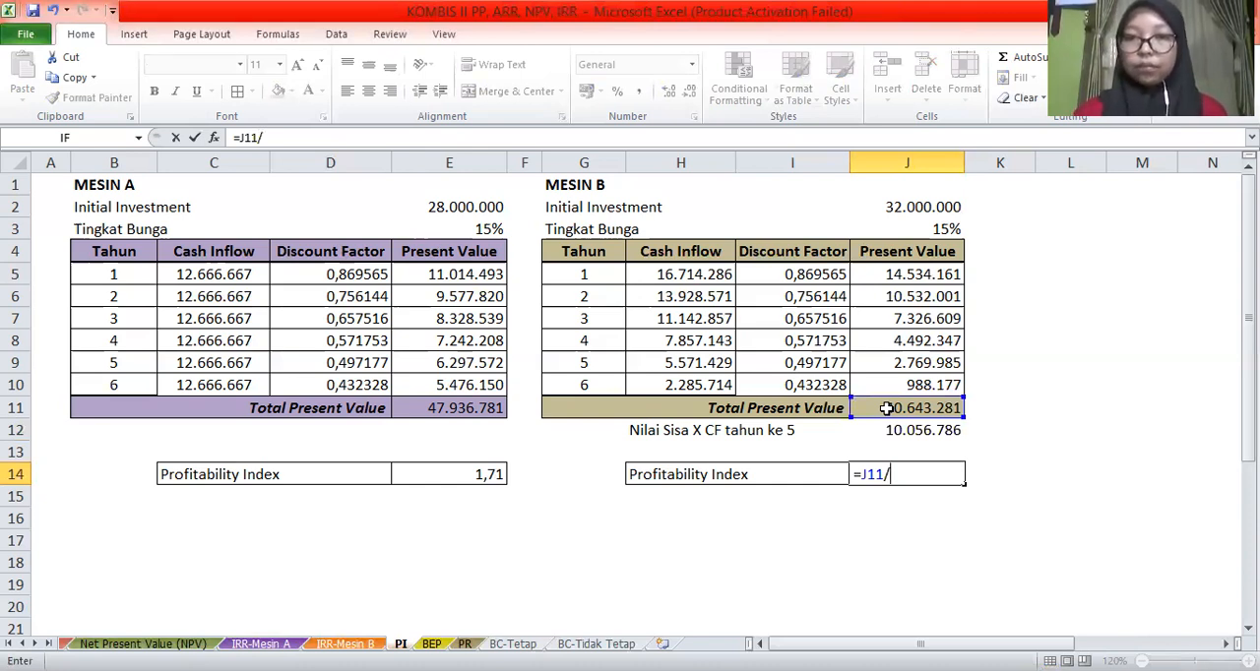
click(879, 206)
key(Return)
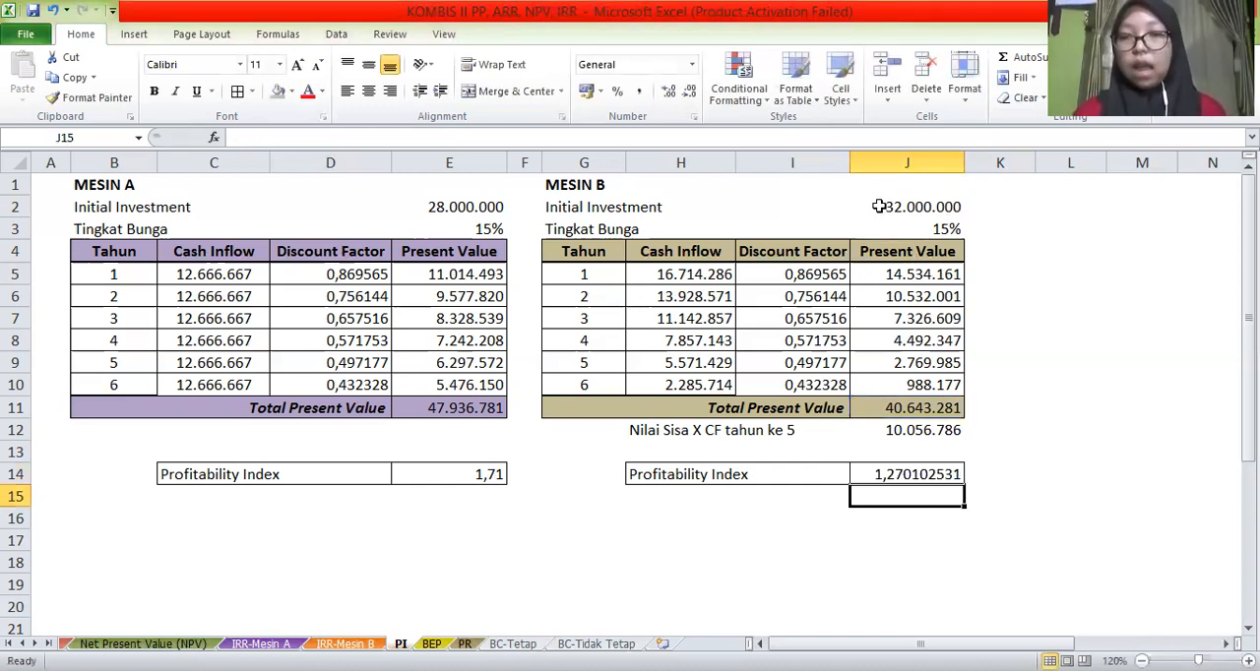
Apply the custom number format 0,00 to Mesin B's Profitability Index in J14
click(881, 473)
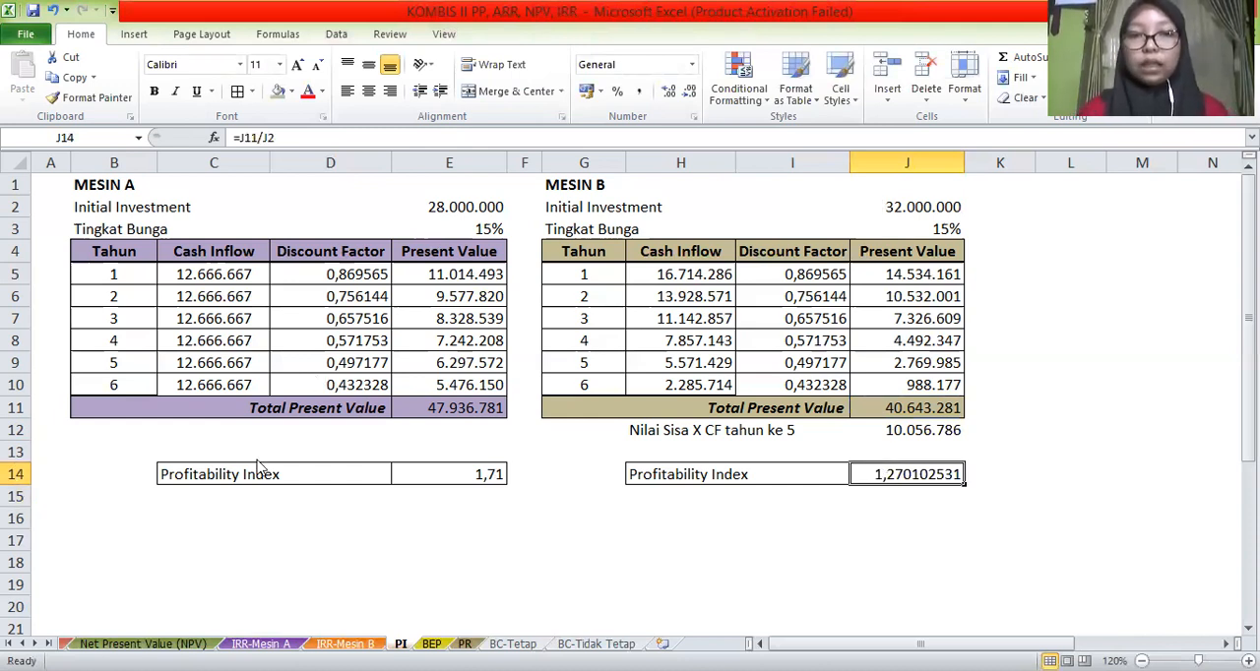
key(ctrl+1)
click(364, 424)
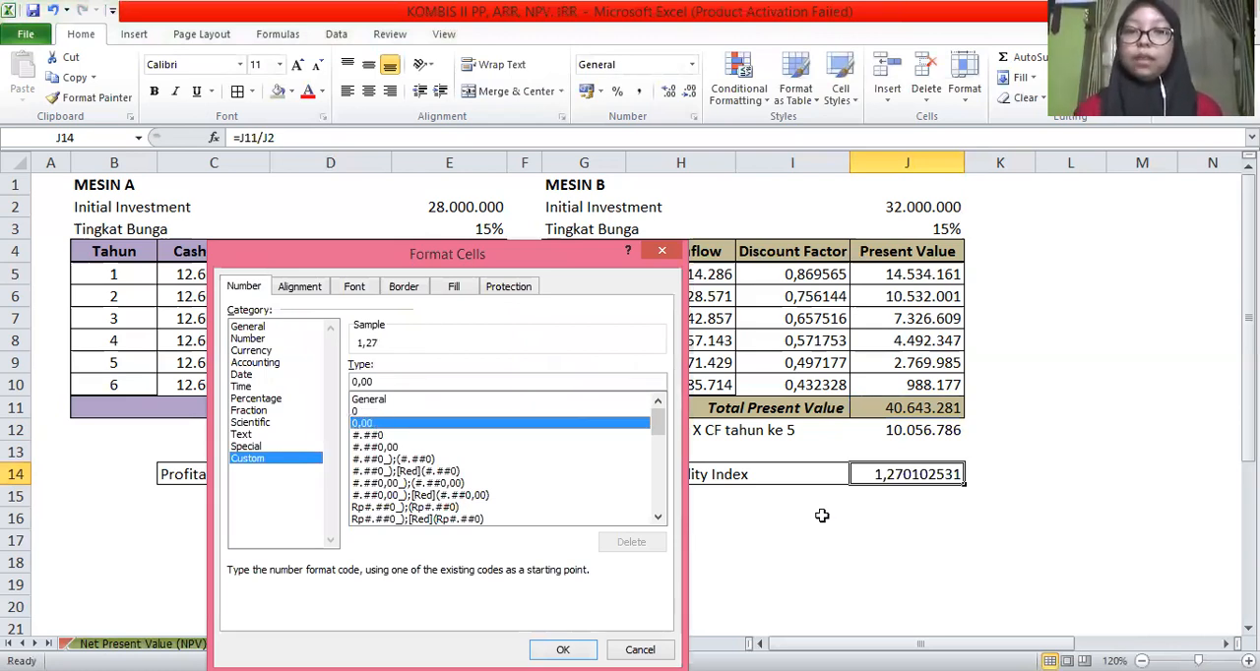
key(Return)
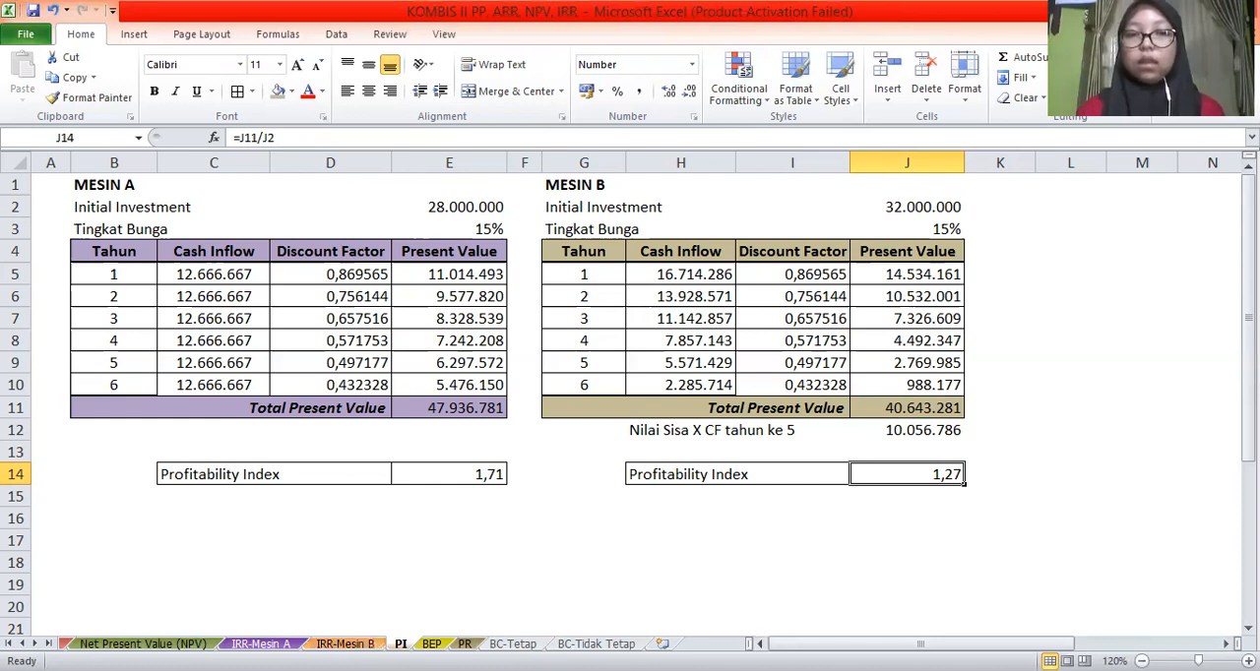
Look back through the Net Present Value, Average Rate Of Return and IRR sheets, returning to the PI sheet
key(ctrl+Page_Up)
key(ctrl+Page_Up)
key(ctrl+Page_Up)
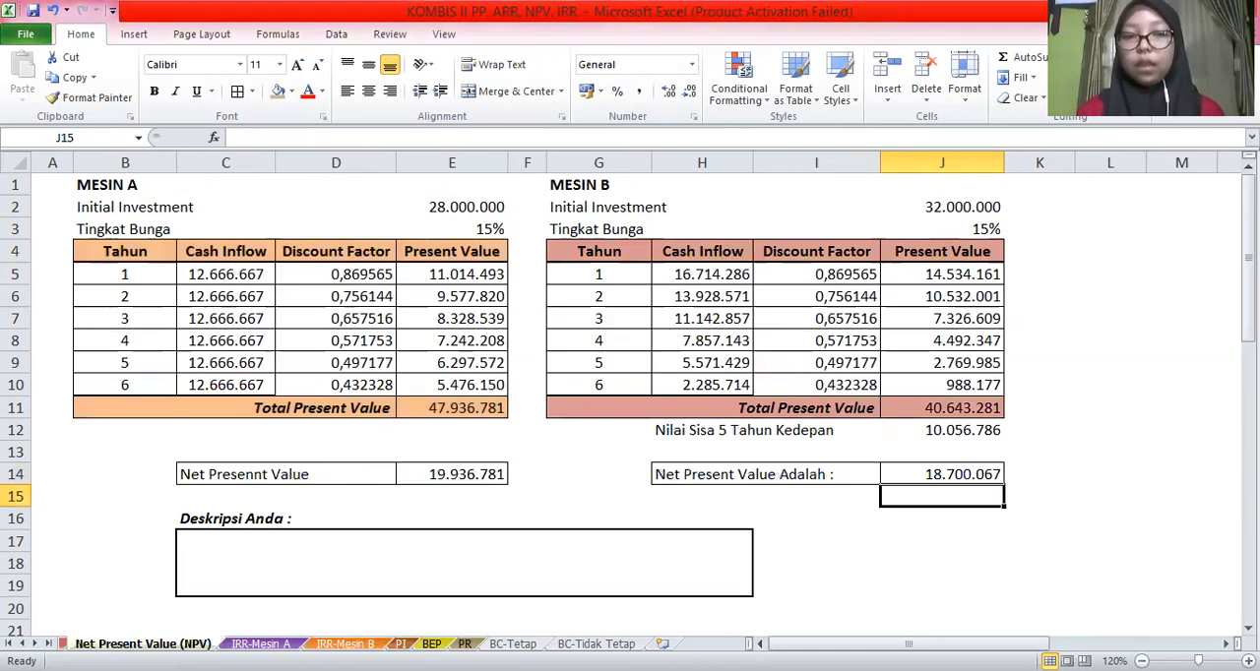
click(22, 644)
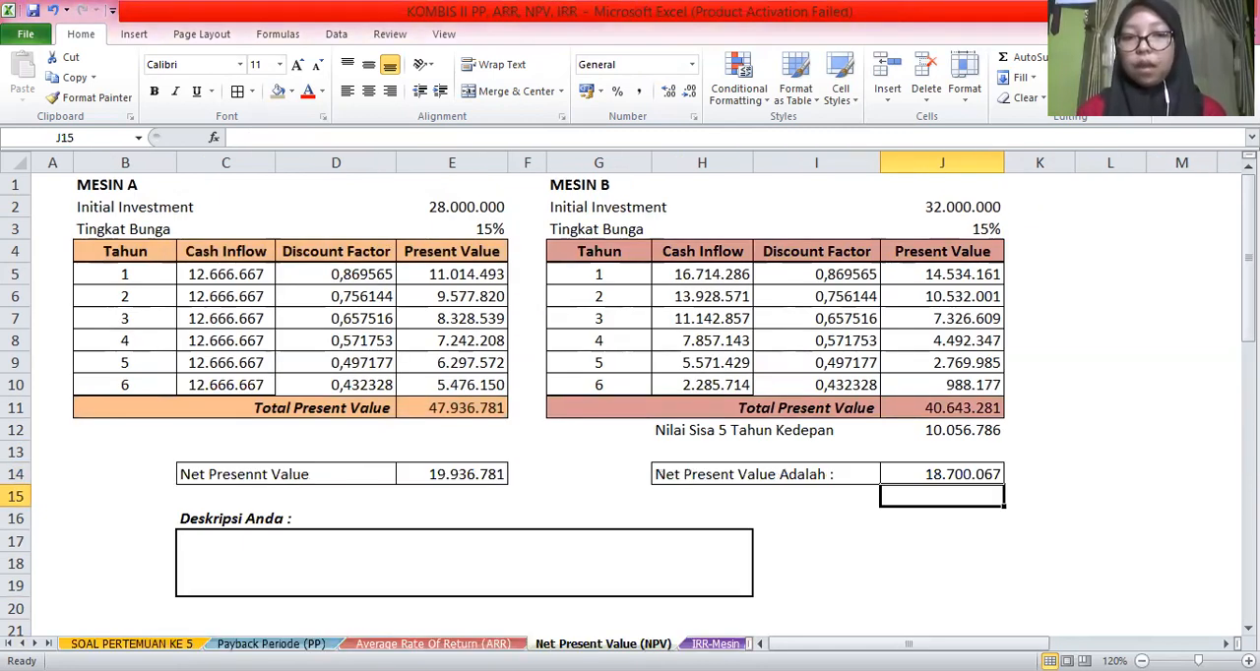
click(270, 644)
key(ctrl+Page_Down)
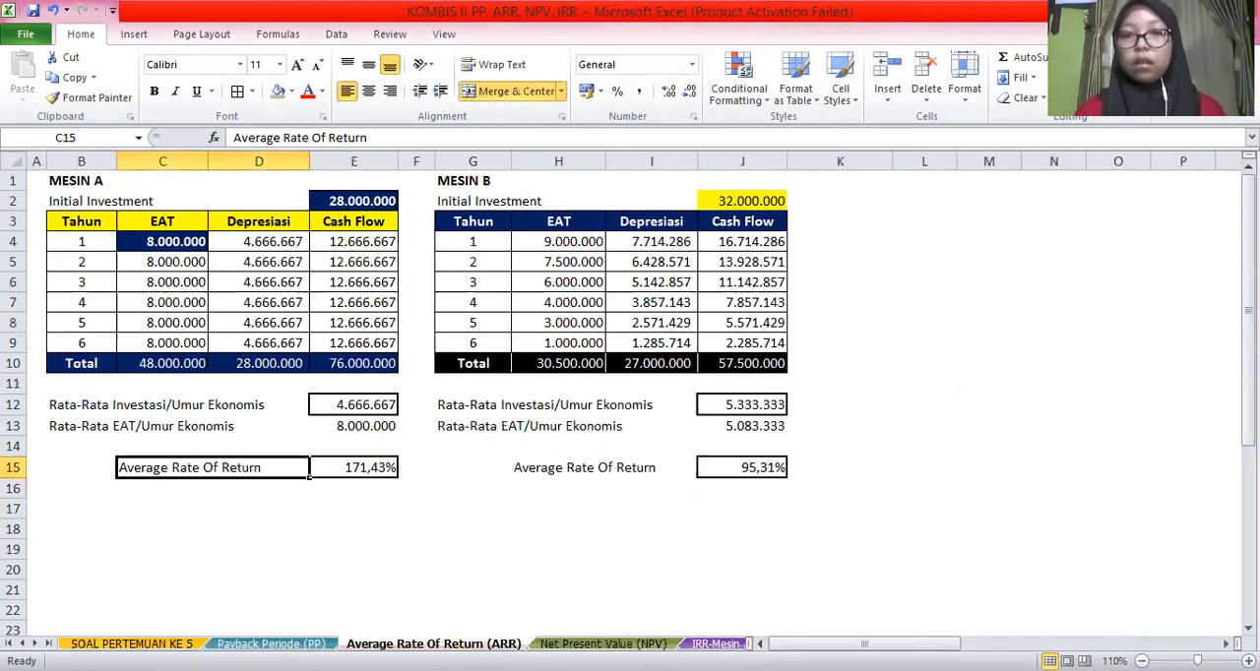
key(ctrl+Page_Down)
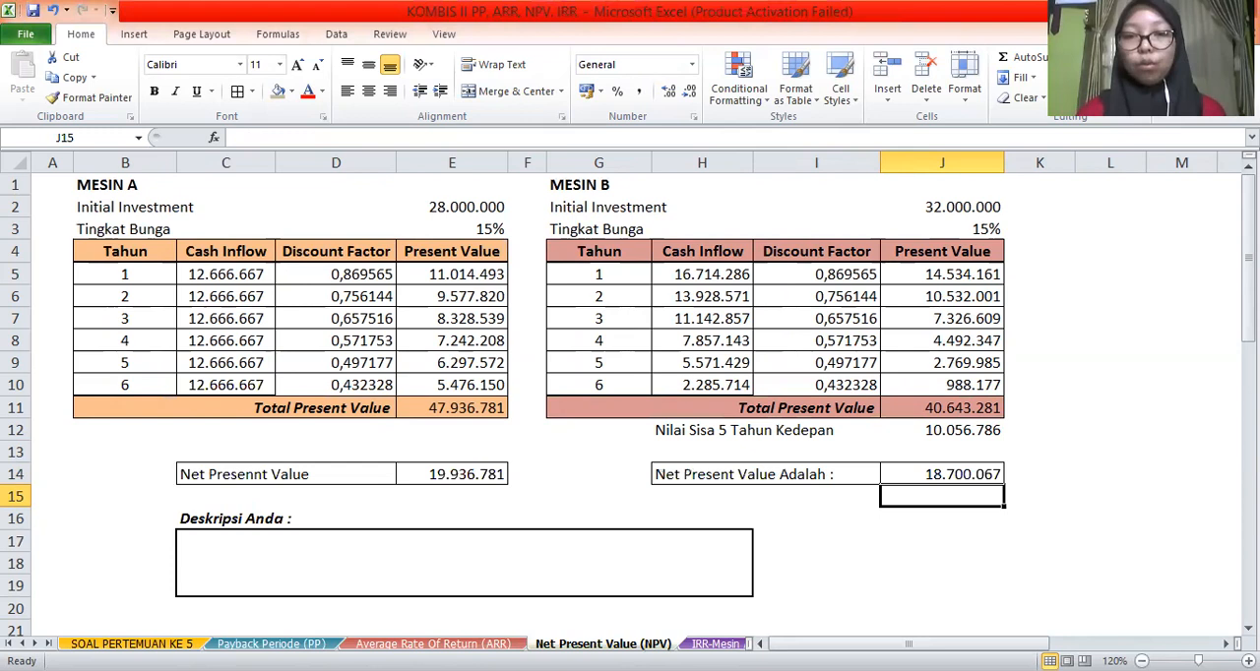
key(ctrl+Page_Down)
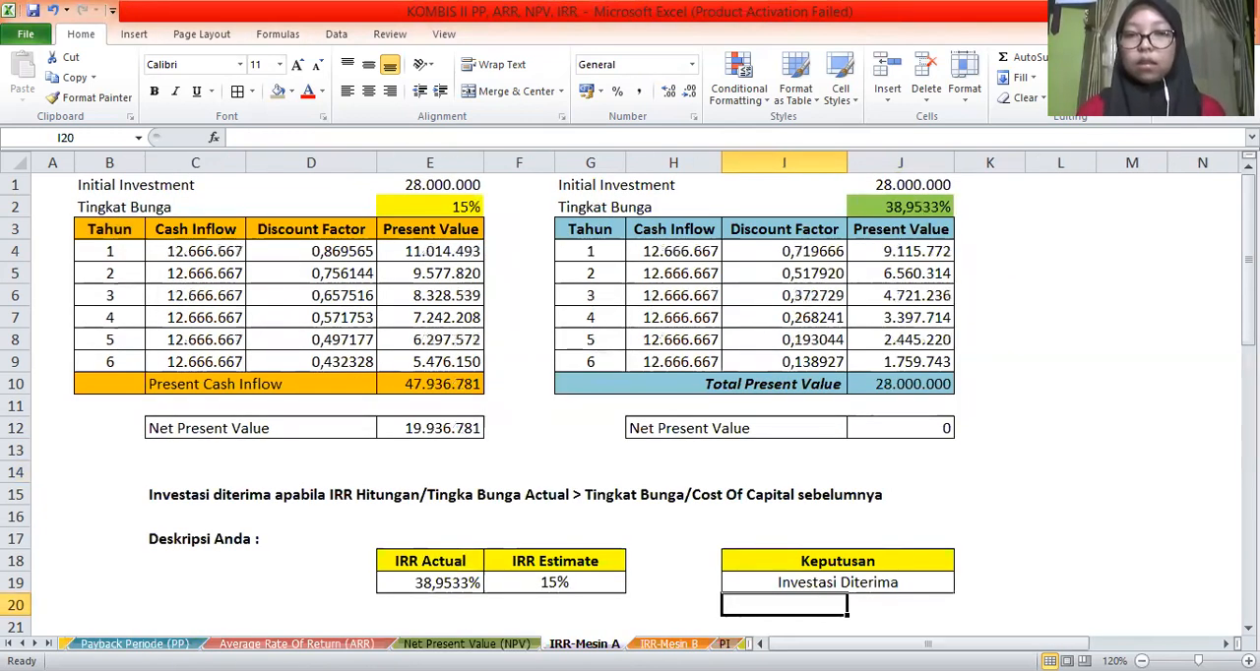
key(ctrl+Page_Down)
key(ctrl+Page_Down)
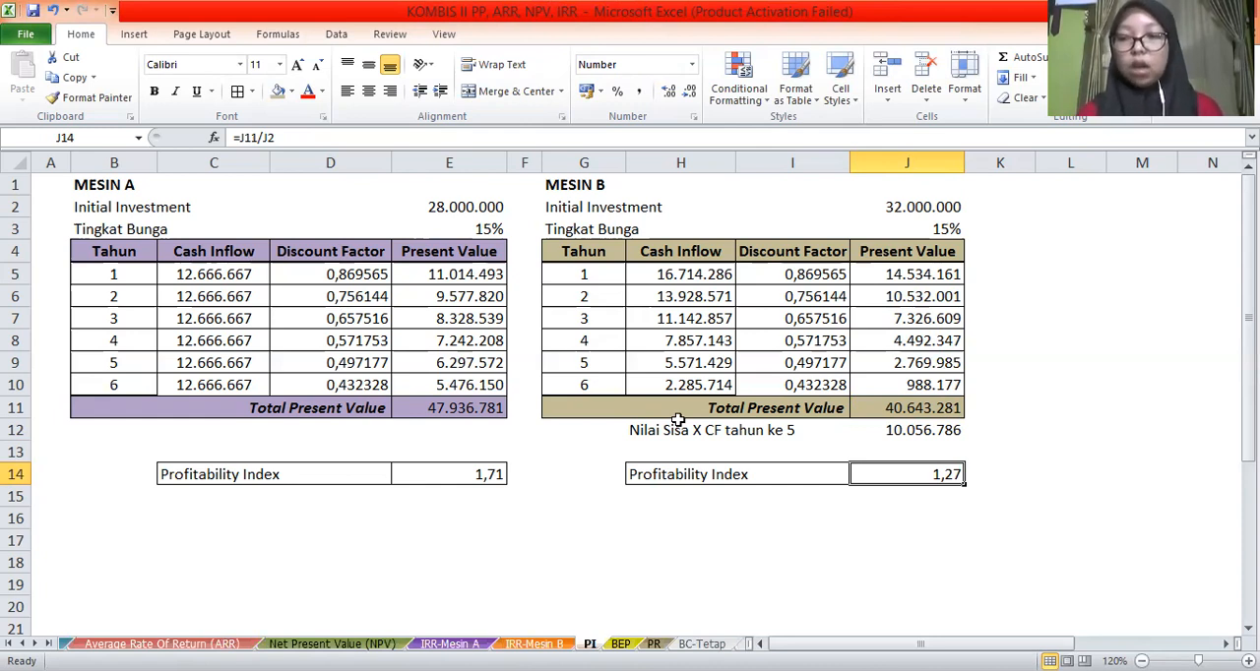
Review the Payback Periode calculations for both machines, including the lower part of the sheet, and the Average Rate Of Return sheet
click(22, 643)
click(22, 644)
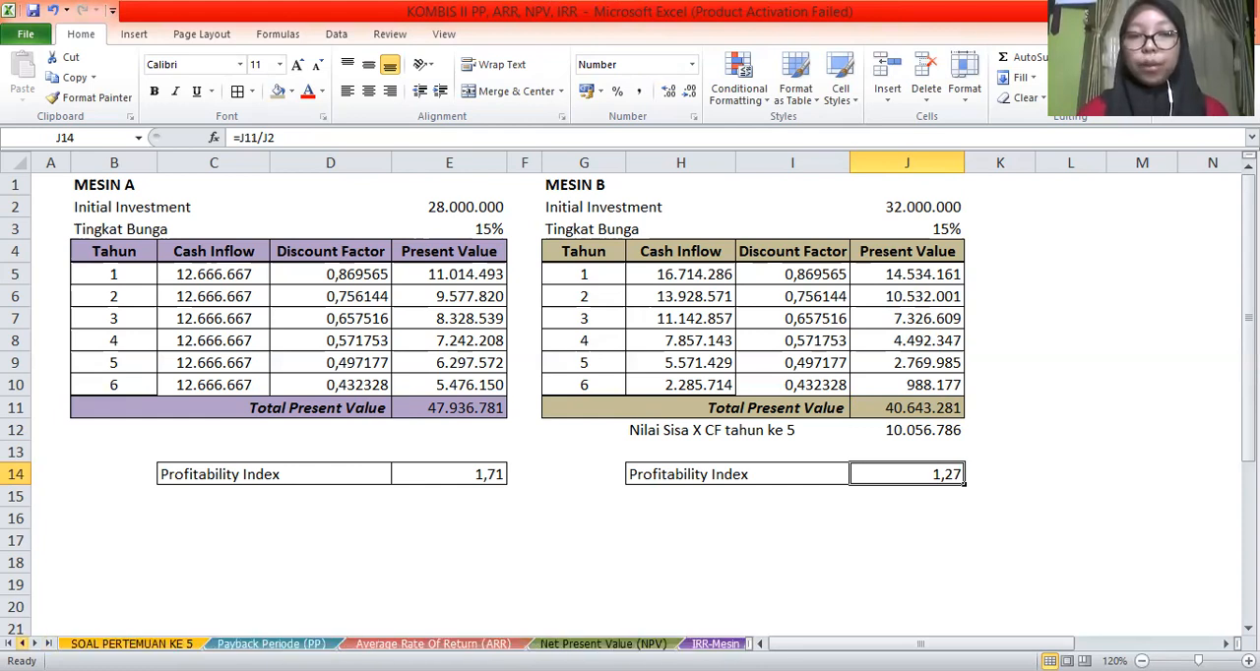
click(270, 644)
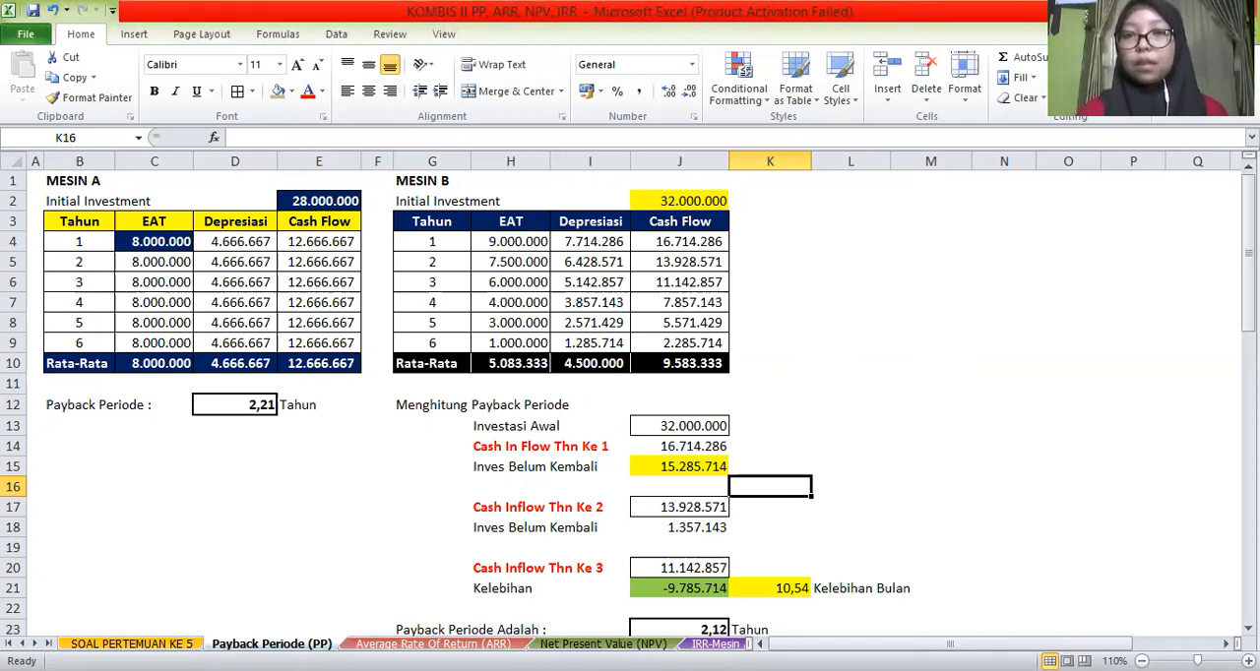
drag(1248, 253, 1248, 276)
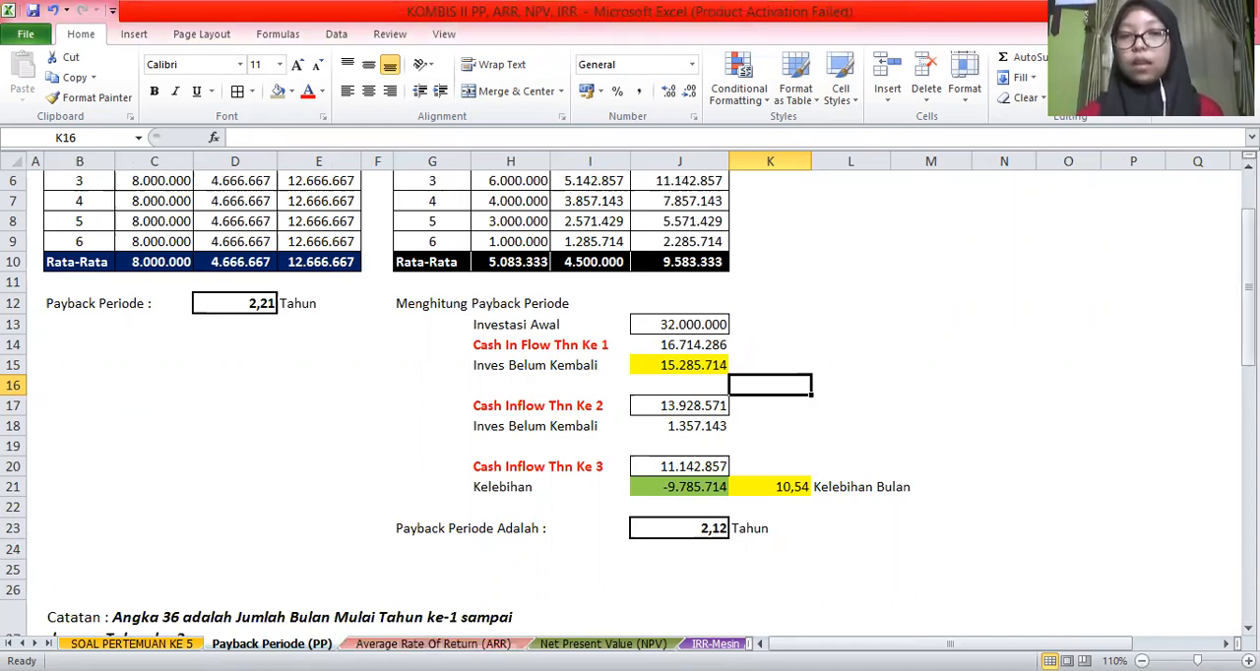
key(ctrl+Page_Down)
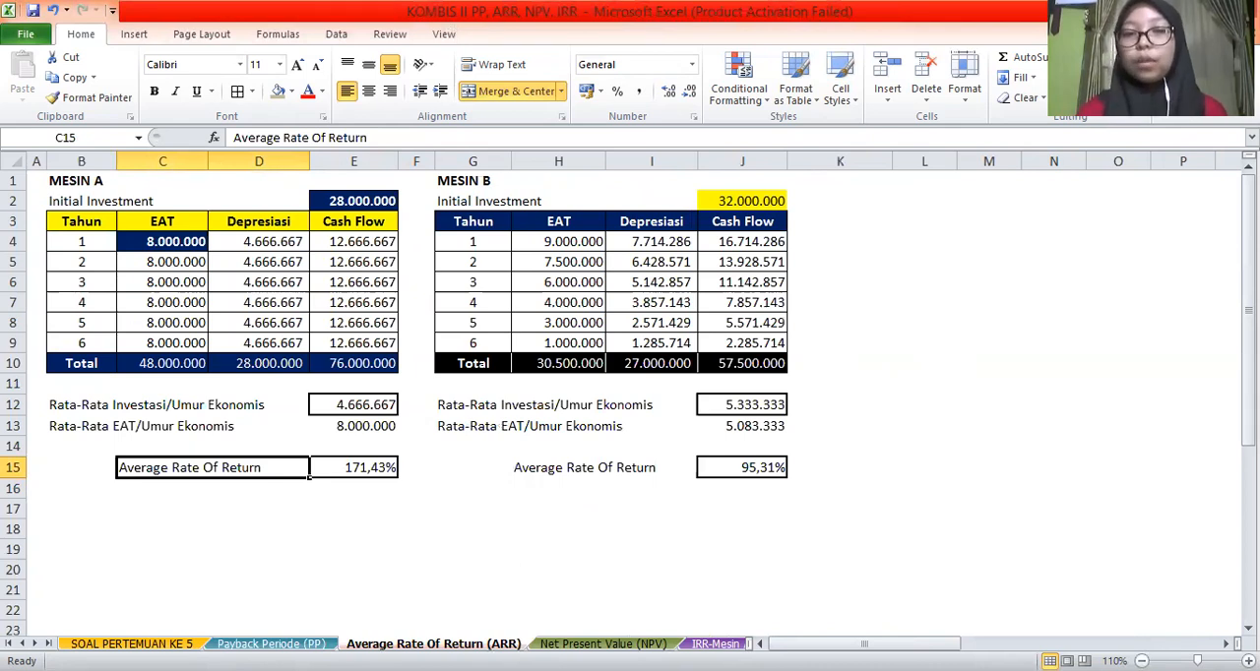
Examine Mesin A's Net Present Value formula in E14 and compare both machines on the IRR and PI sheets
click(603, 644)
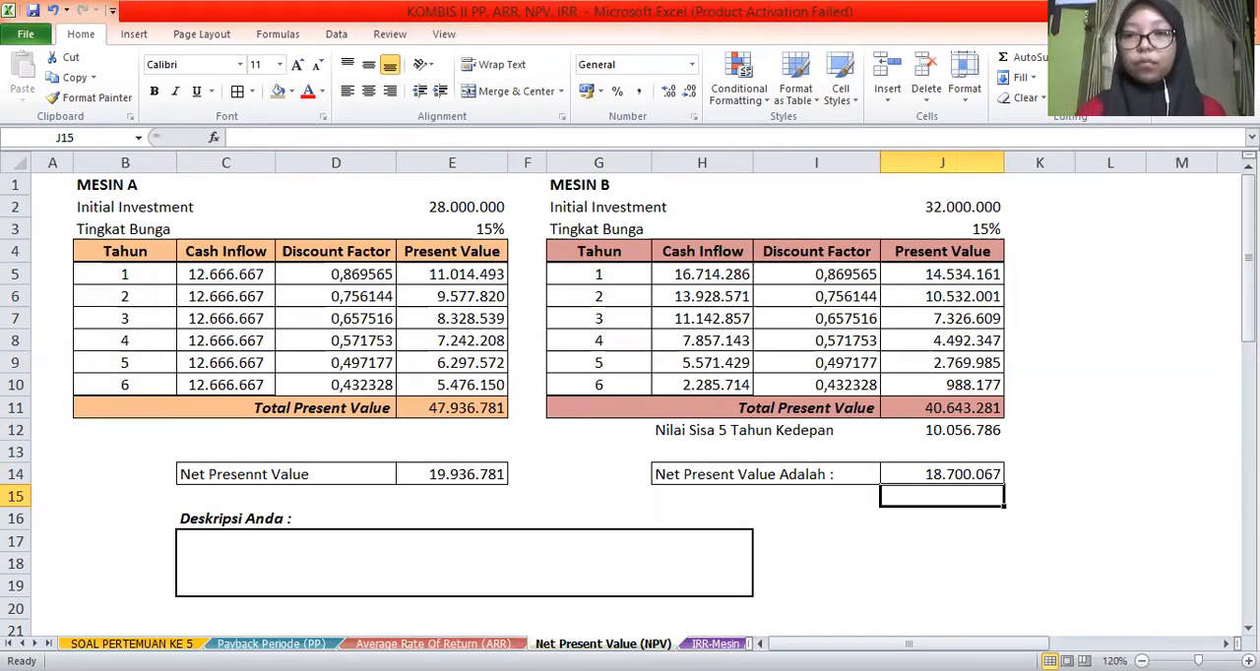
click(474, 476)
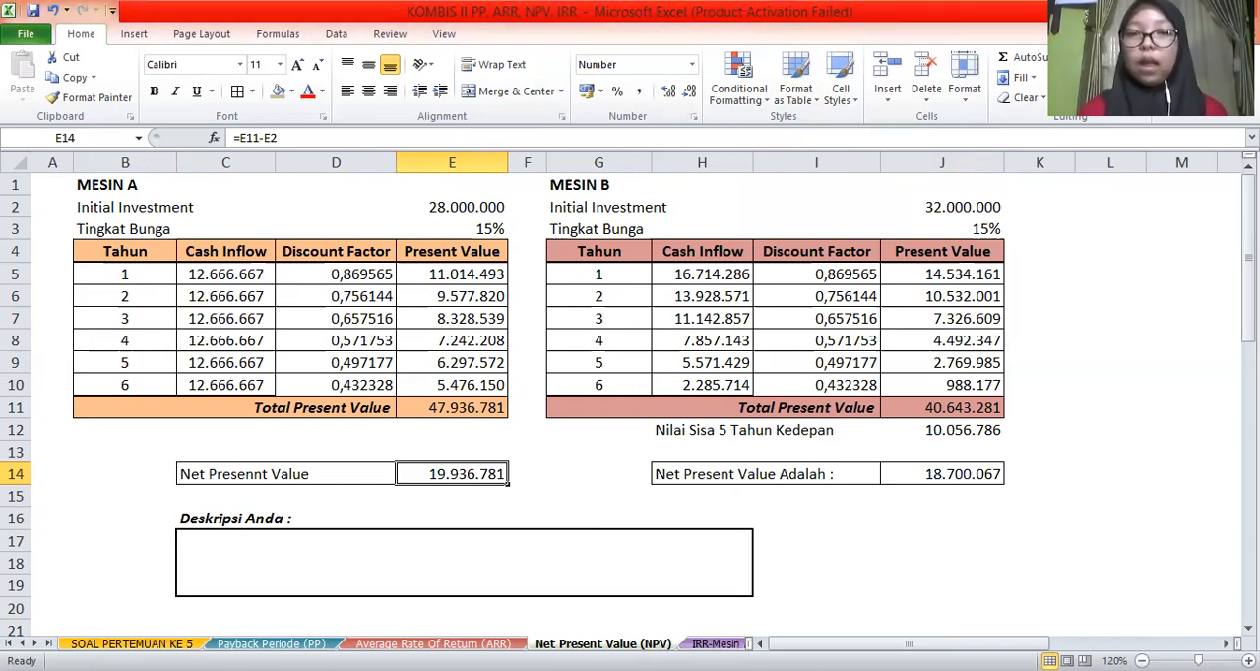
key(ctrl+Page_Down)
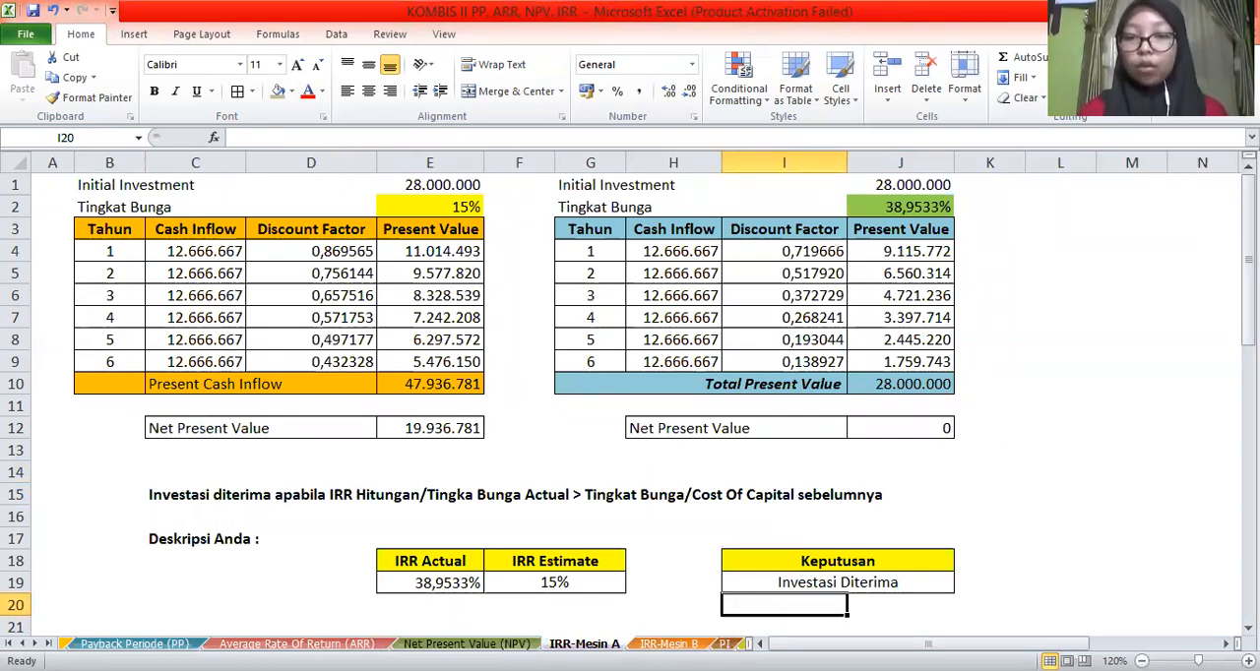
click(669, 644)
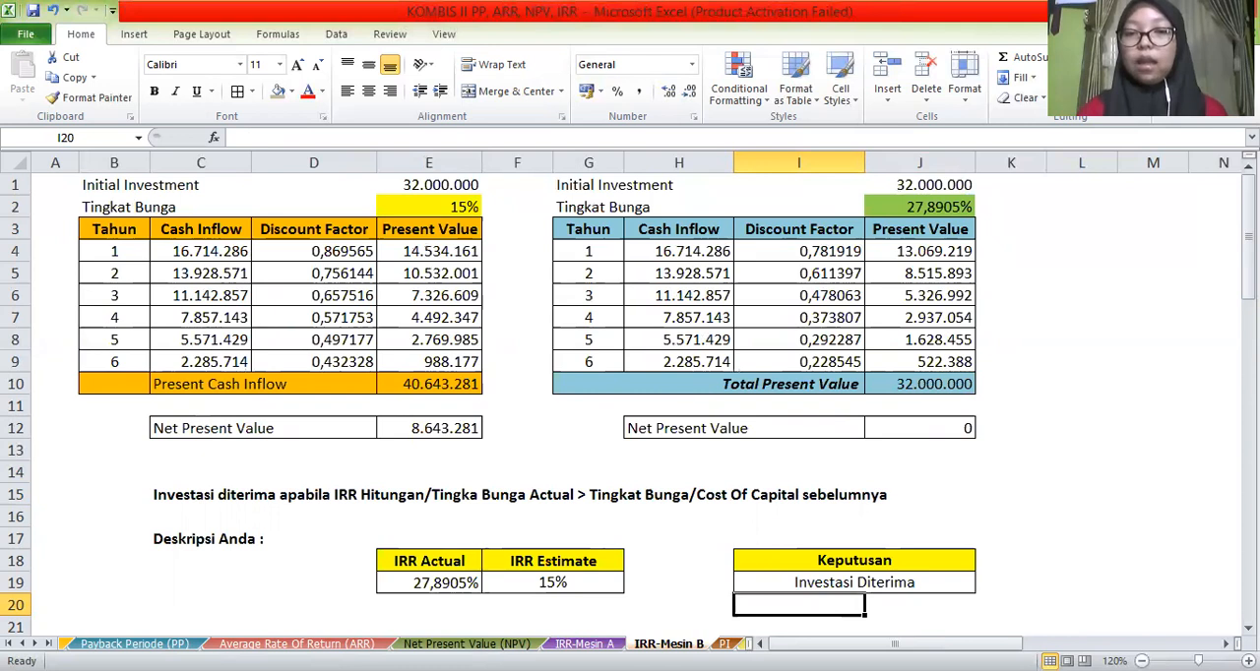
key(ctrl+Page_Down)
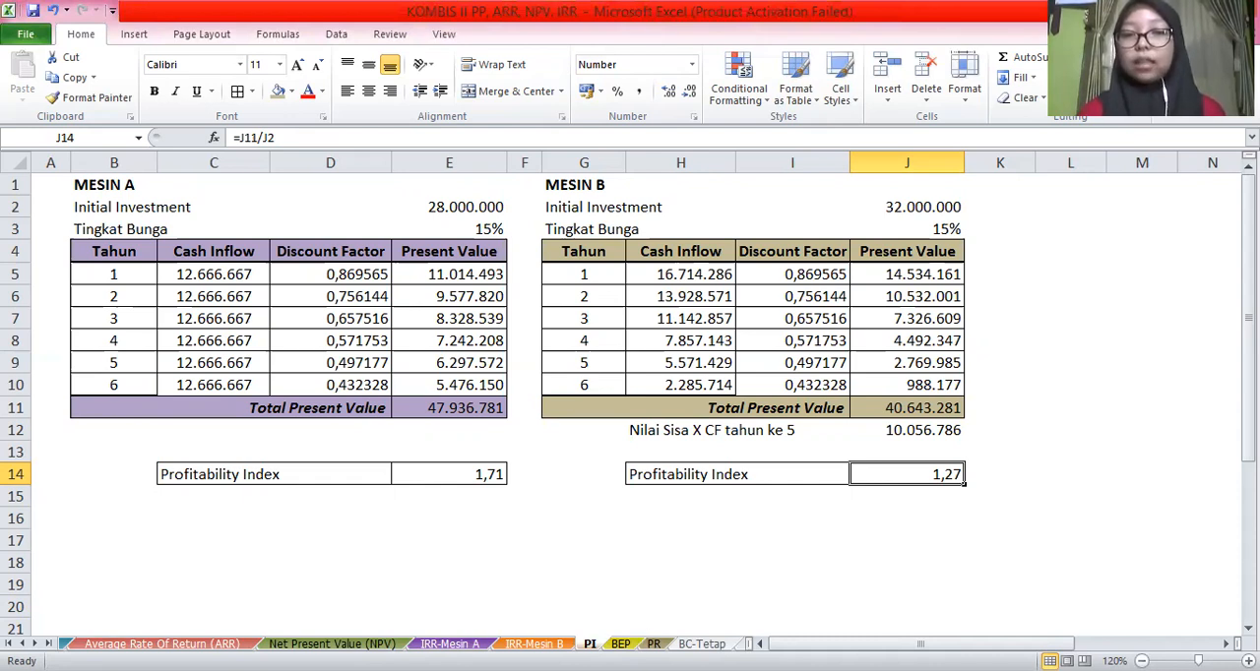
Examine the break-even problem and formulas on the BEP sheet, including the TOTAL PENJUALAN formula in C7
key(ctrl+Page_Down)
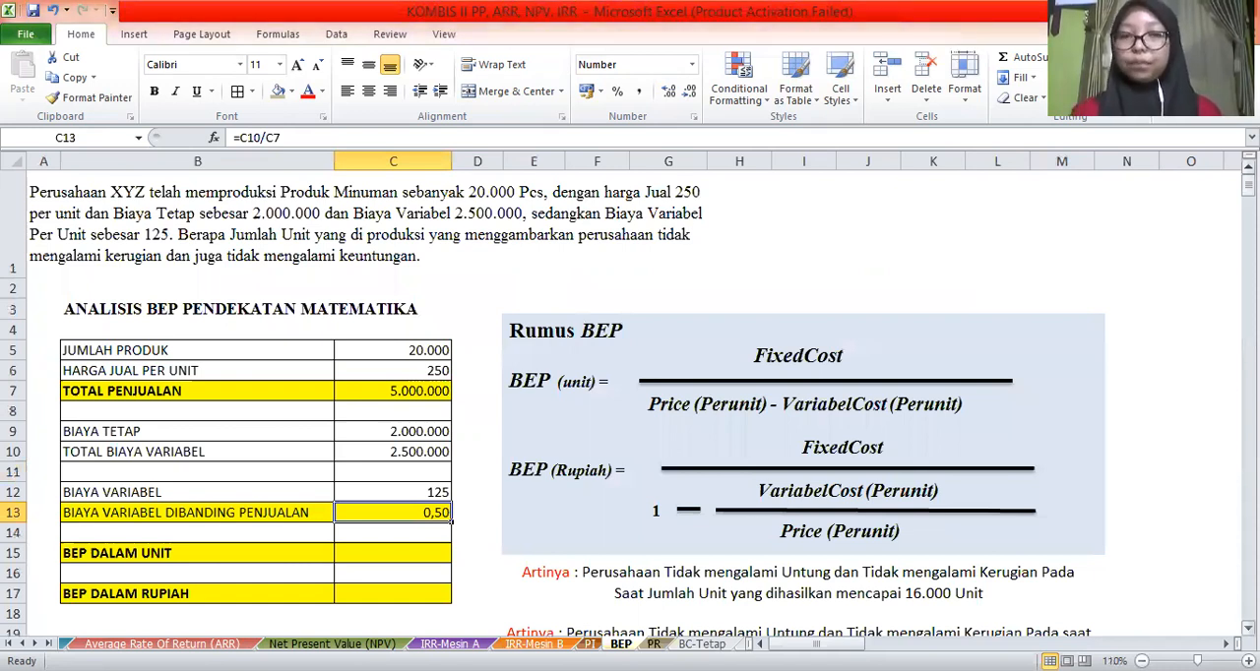
scroll(630, 393, down, 2)
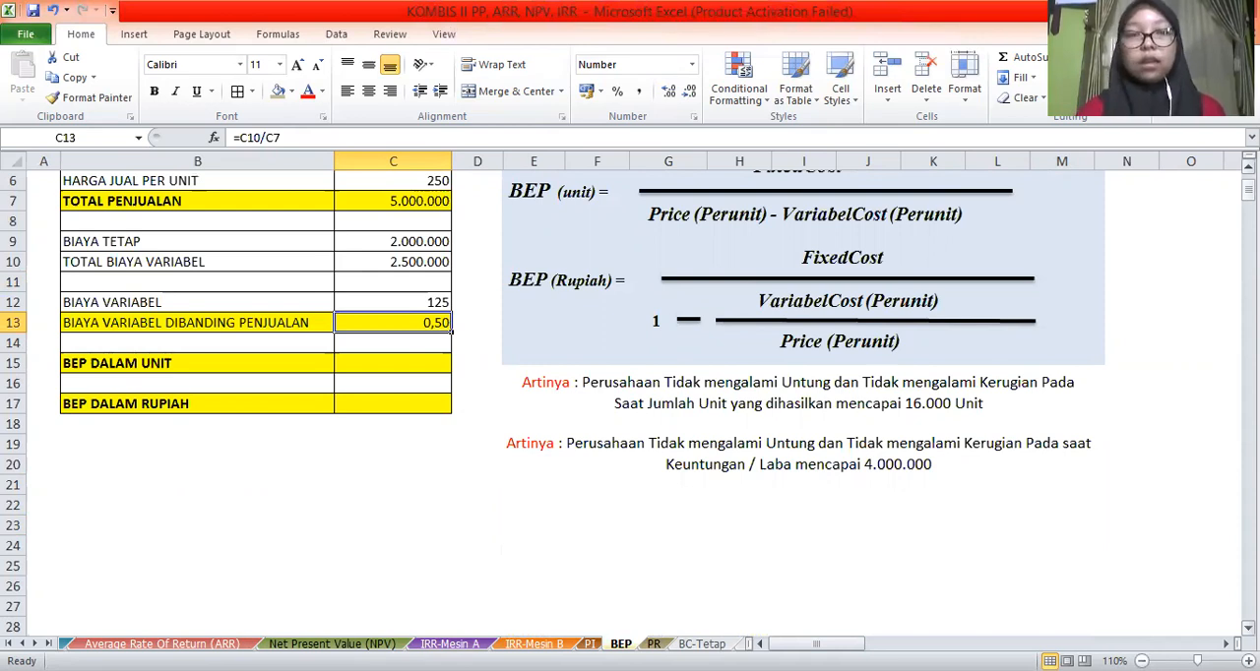
scroll(618, 299, up, 2)
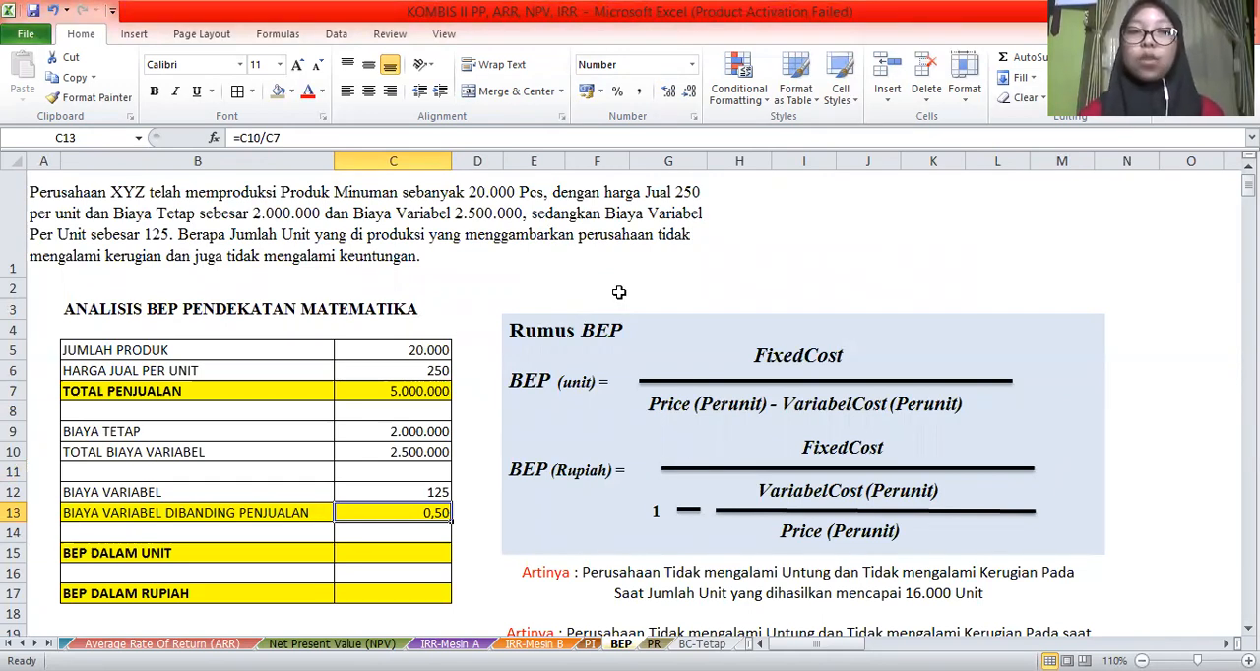
click(375, 392)
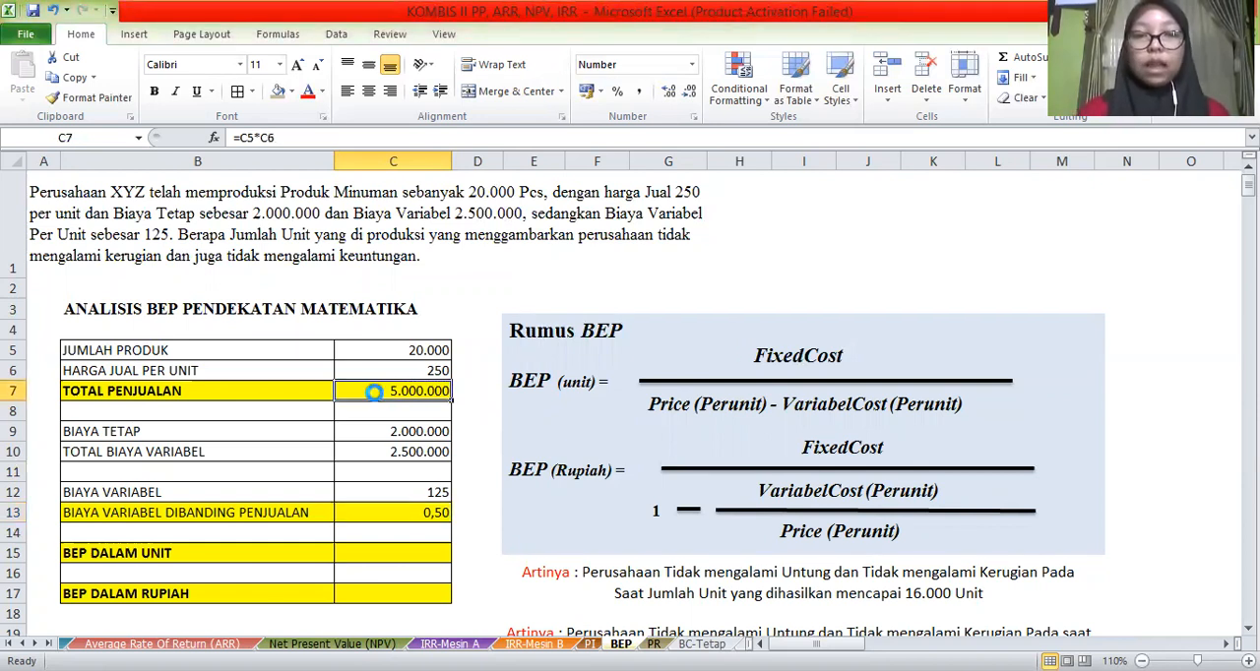
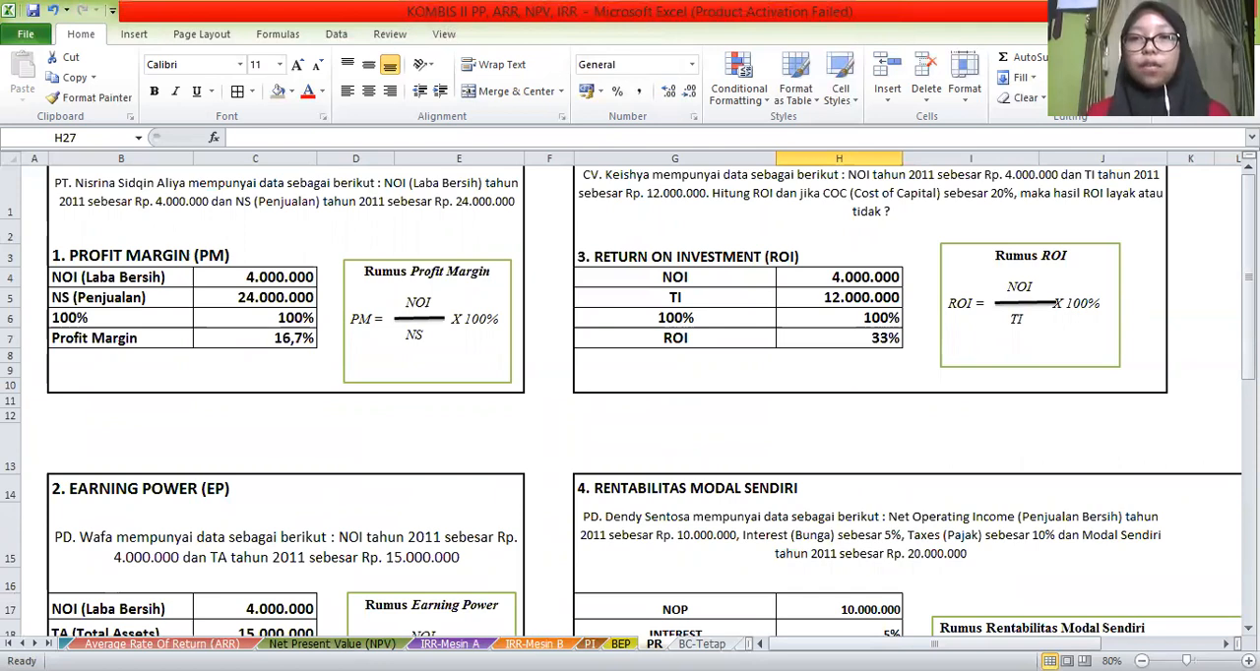
Review the profit margin, earning power, ROI and Rentabilitas Modal Sendiri calculations on the PR sheet, and open the BC-Tetap sheet
mouse_move(1248, 231)
mouse_down()
mouse_move(1248, 264)
mouse_move(1248, 236)
mouse_up()
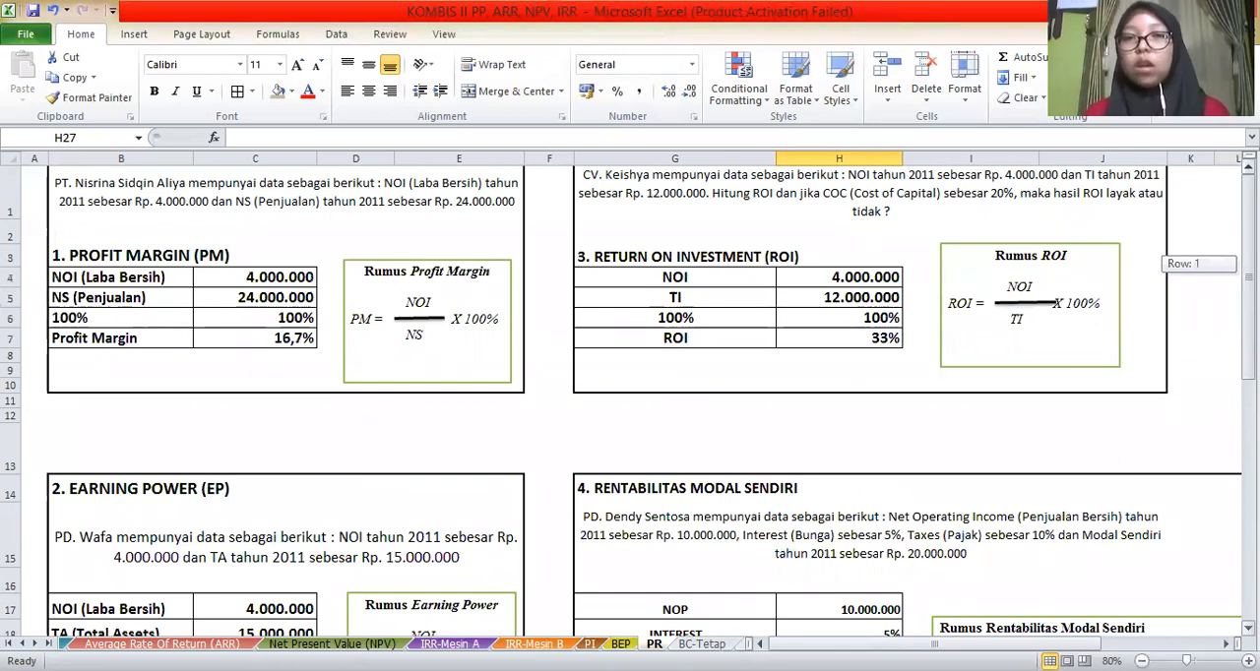
drag(1248, 266, 1248, 355)
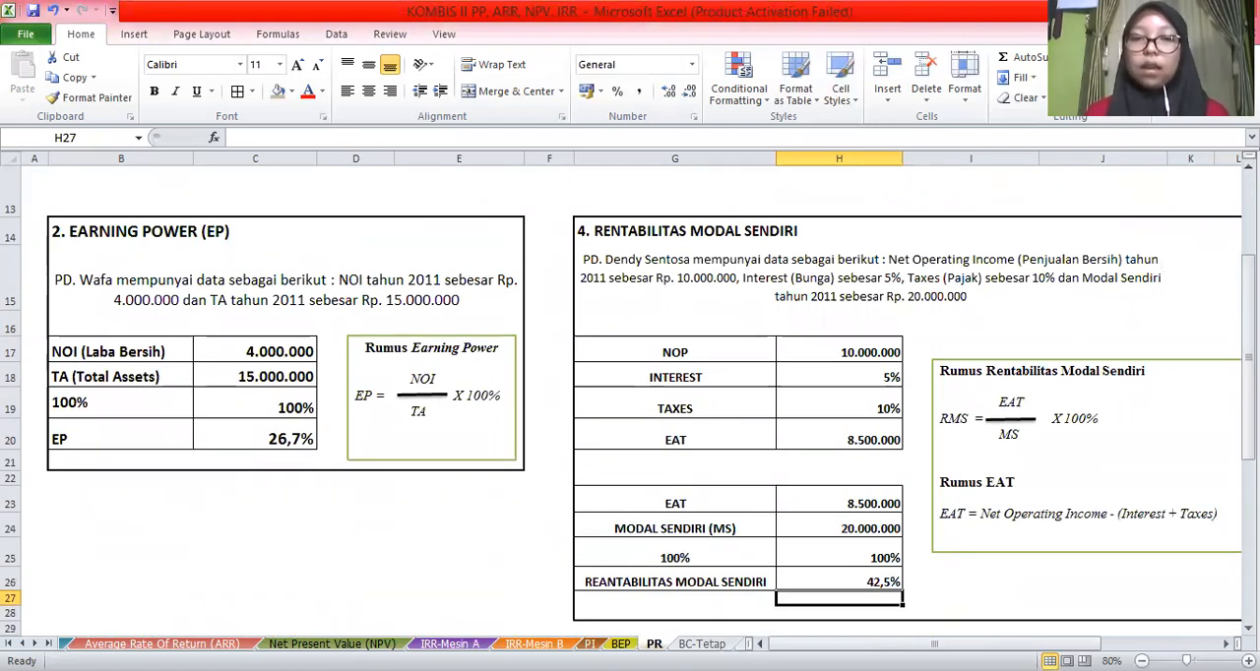
key(ctrl+Page_Down)
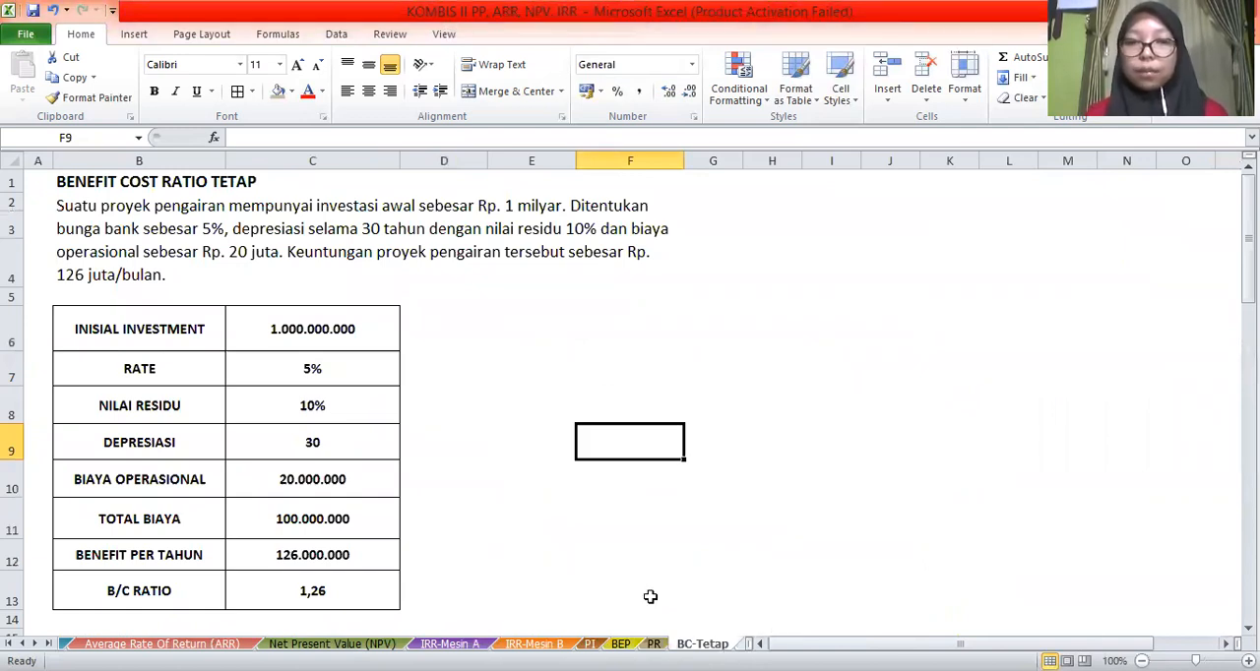
click(34, 644)
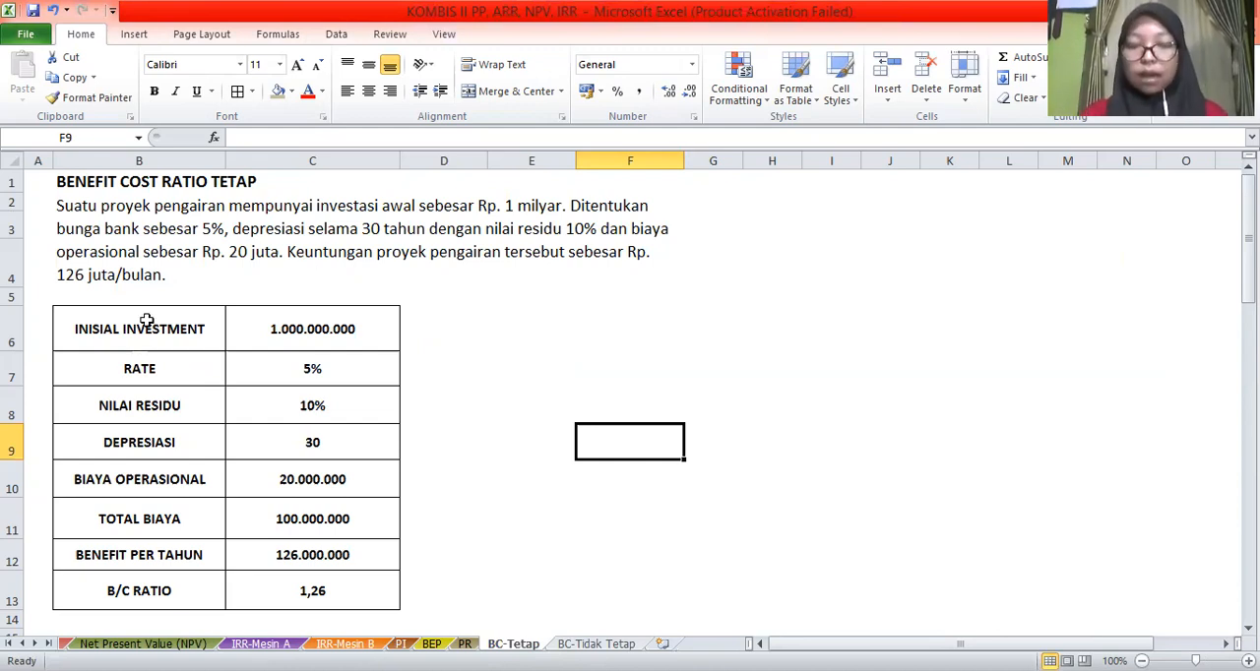
Clear the TOTAL BIAYA result in C11 and the B/C RATIO result in C13 on the BC-Tetap sheet
click(288, 525)
key(Delete)
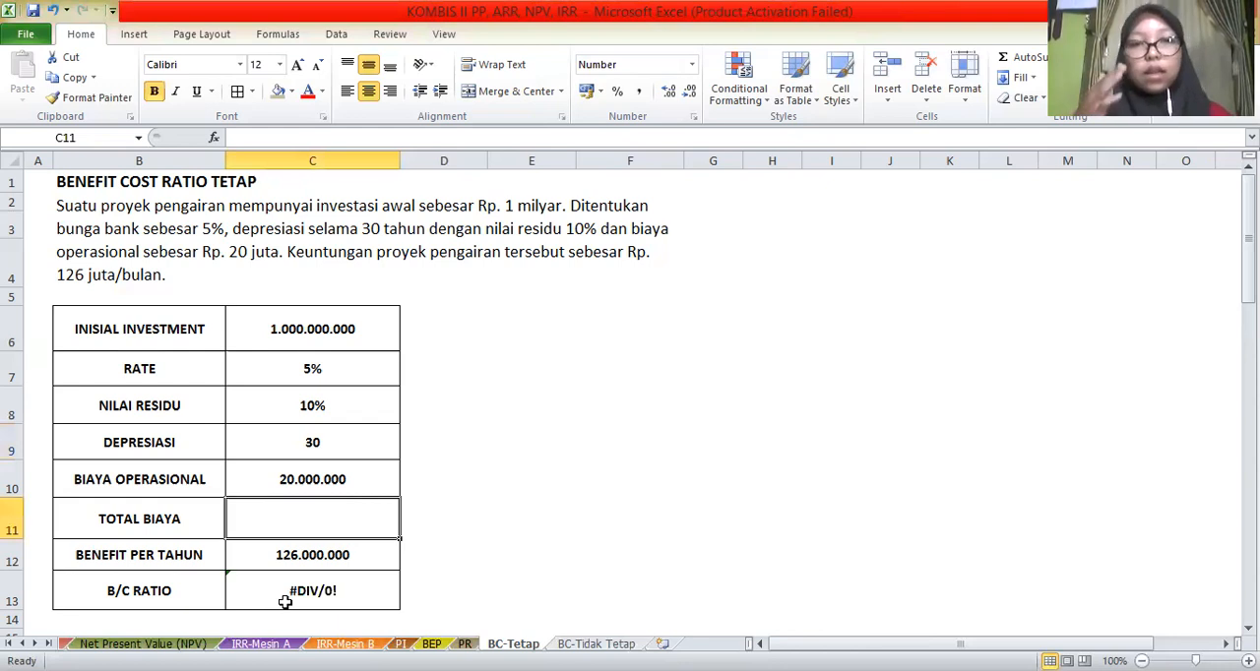
click(284, 601)
key(Delete)
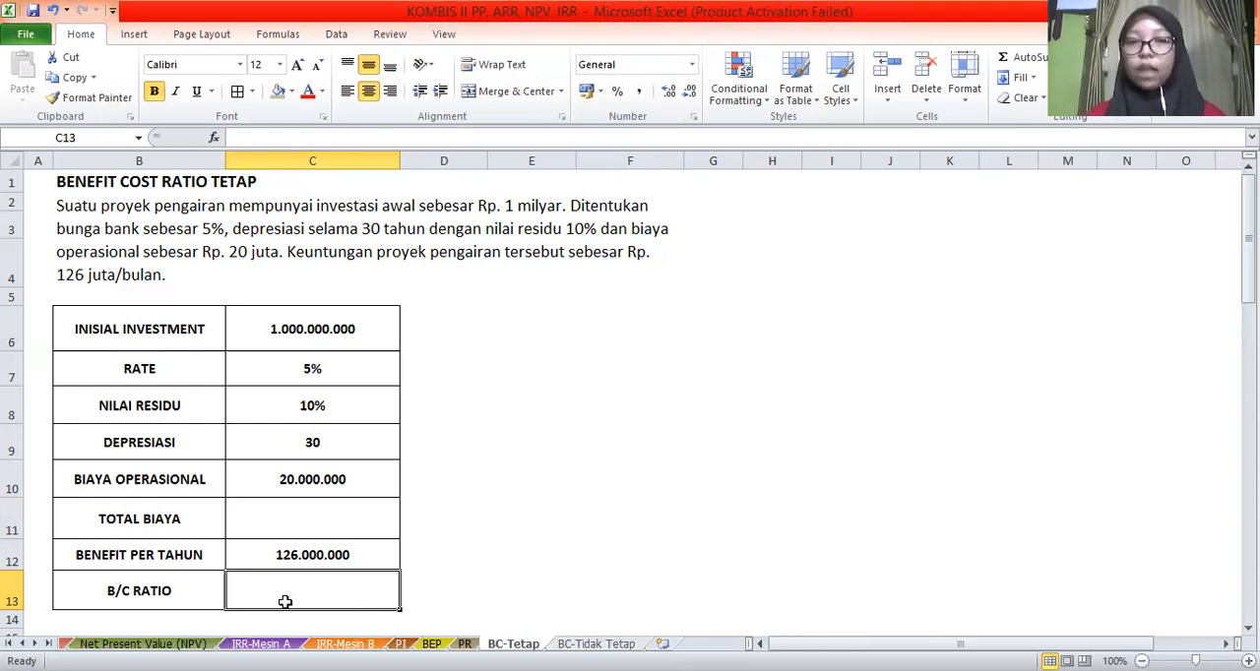
Calculate TOTAL BIAYA in C11 with the formula =(C6*C7)+(C6-(C6*C8))/C9+C10
click(303, 518)
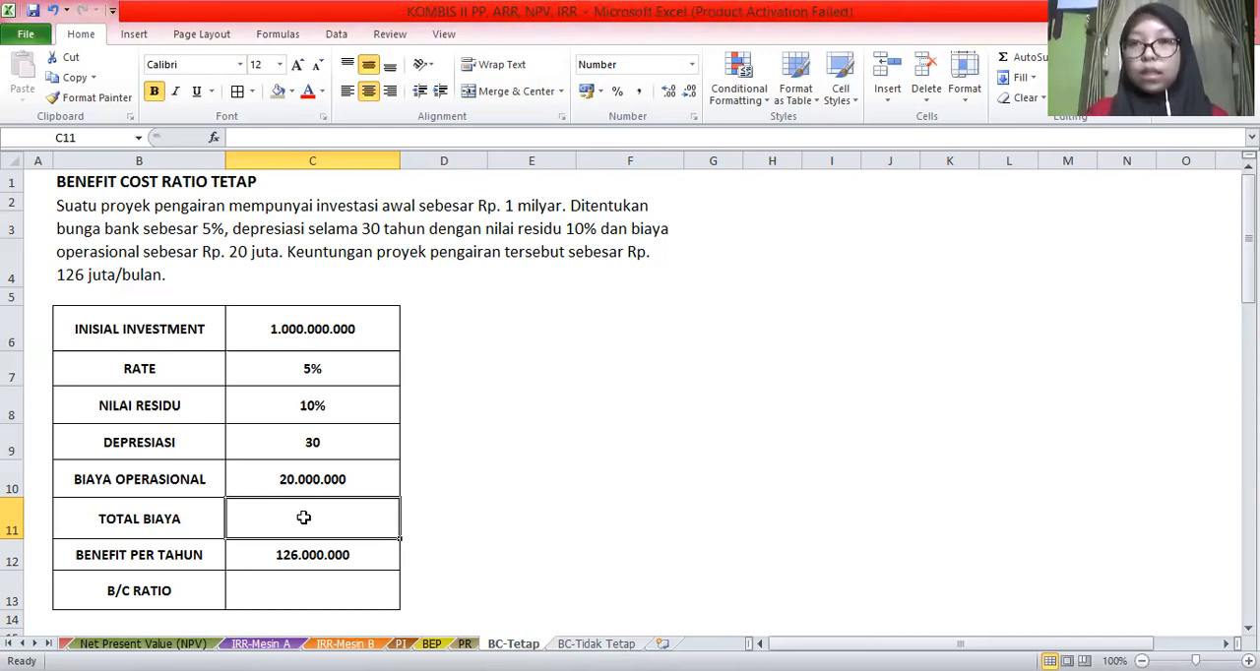
text(=()
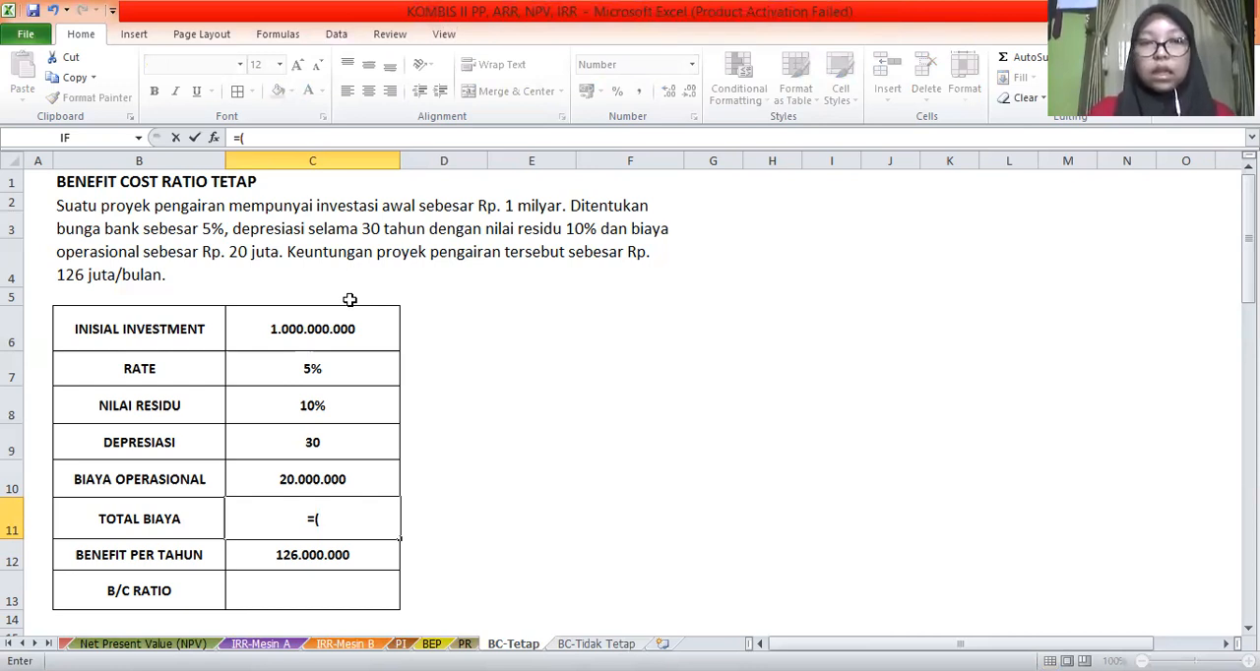
click(292, 329)
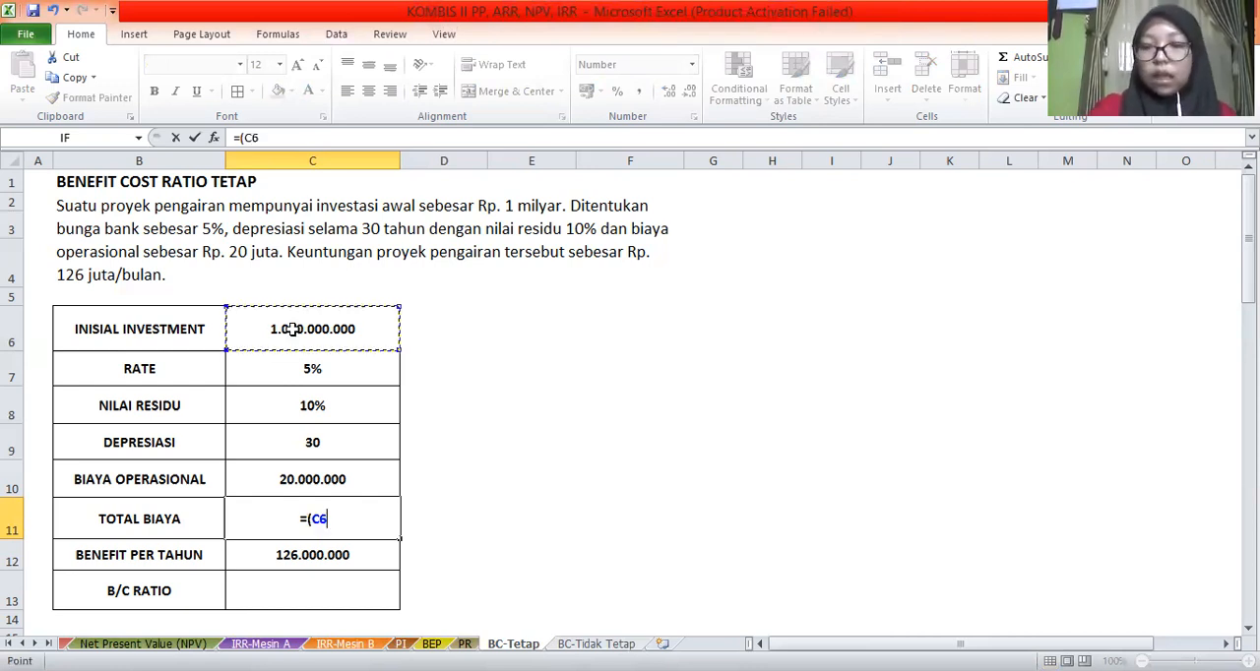
text(*)
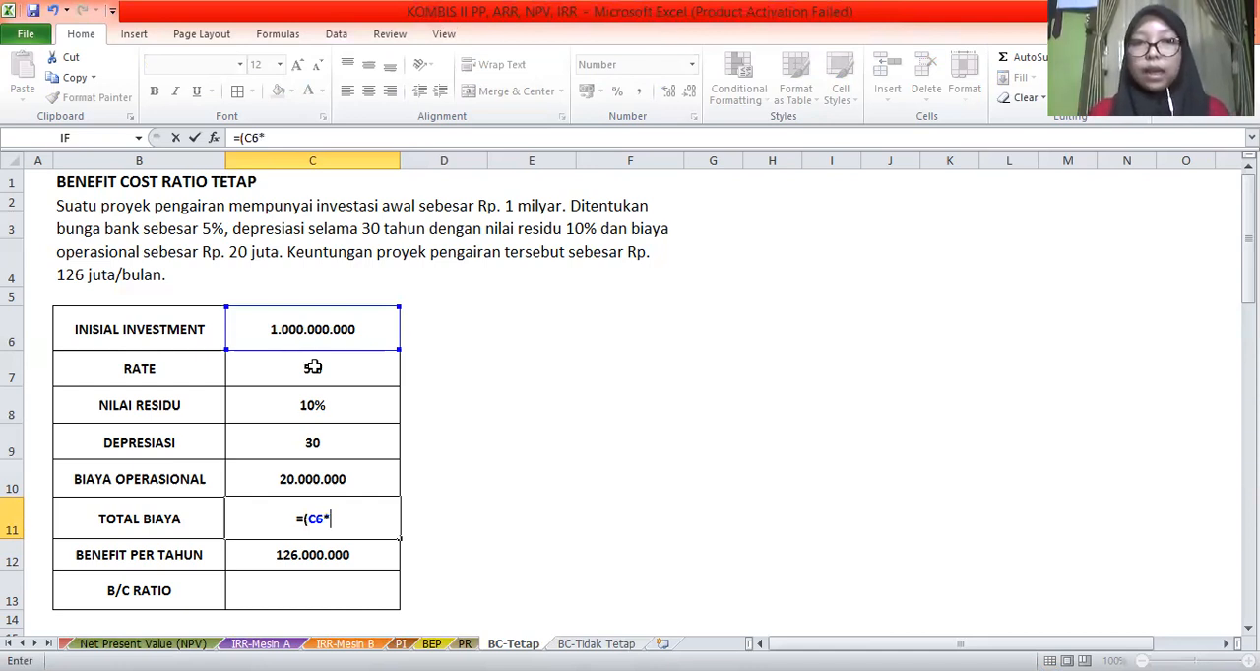
click(313, 367)
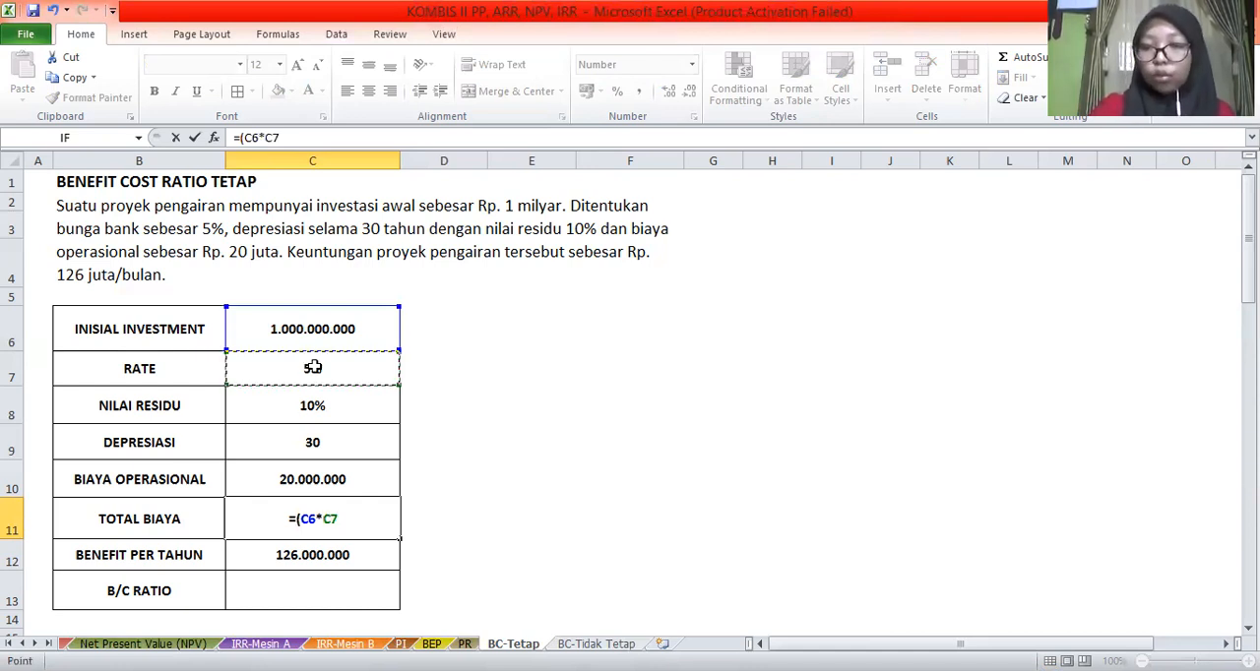
text()+)
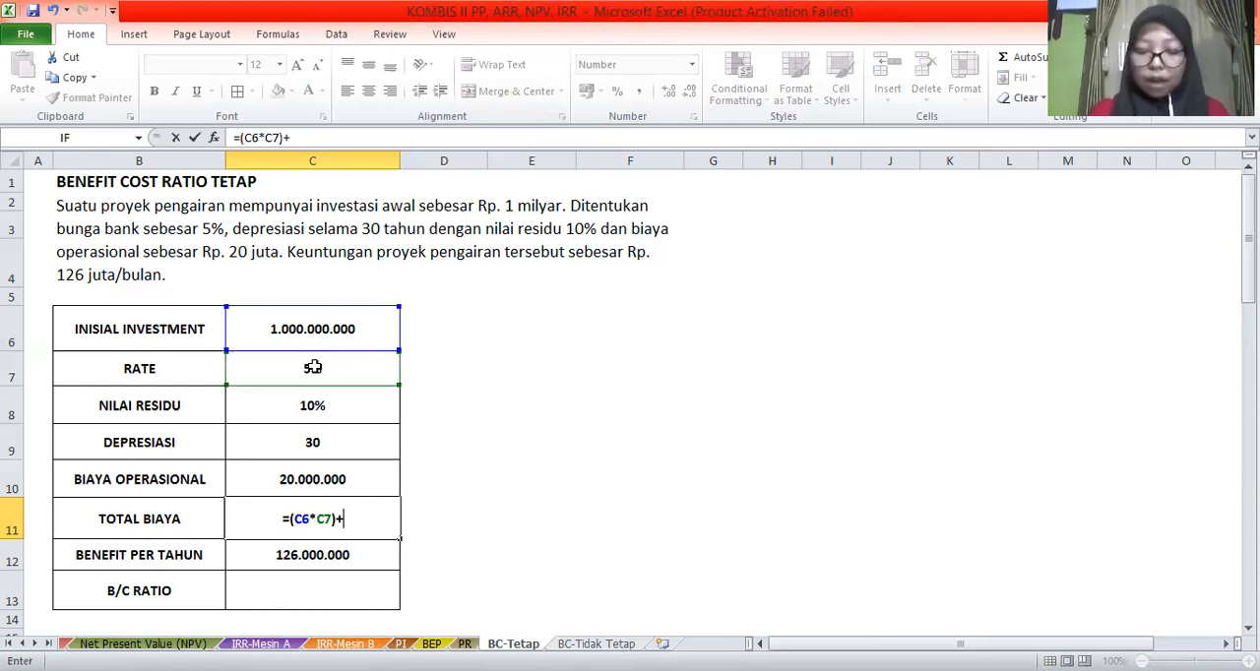
text(()
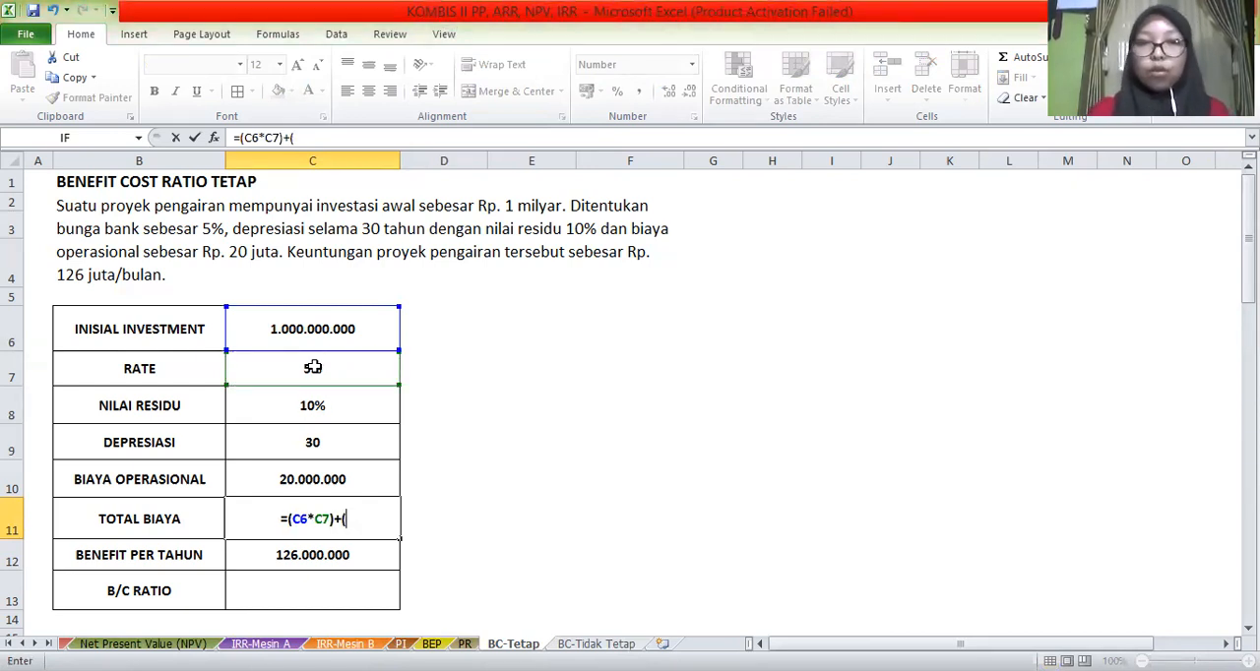
click(286, 328)
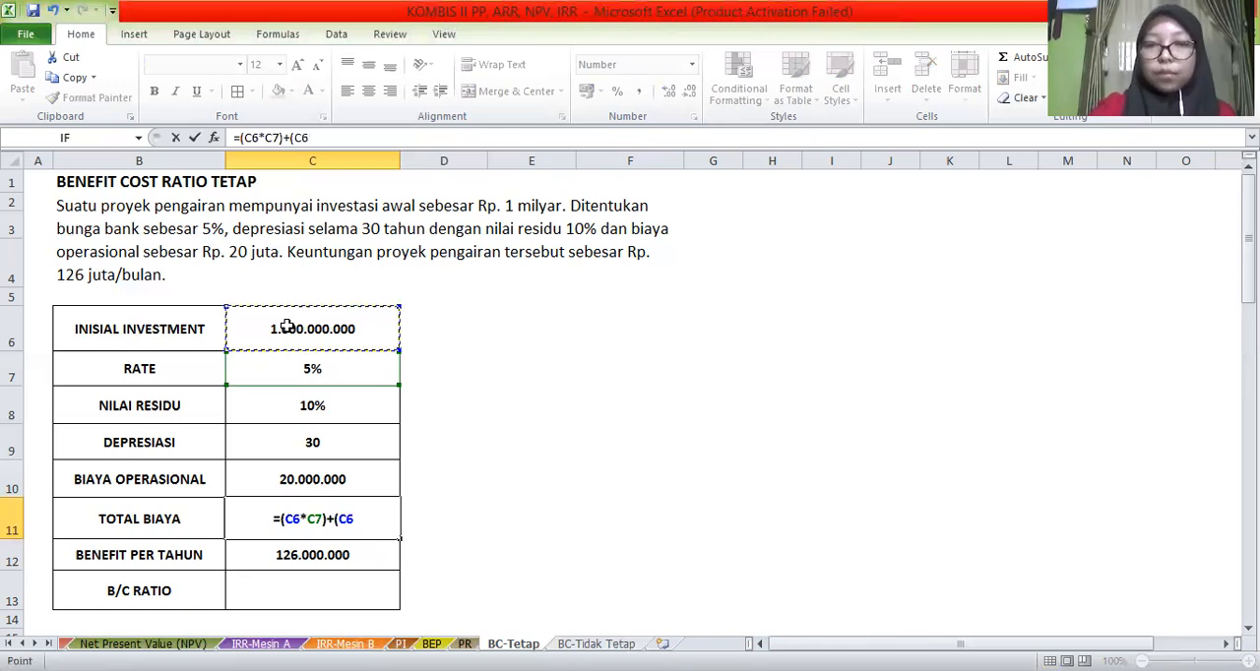
text(-)
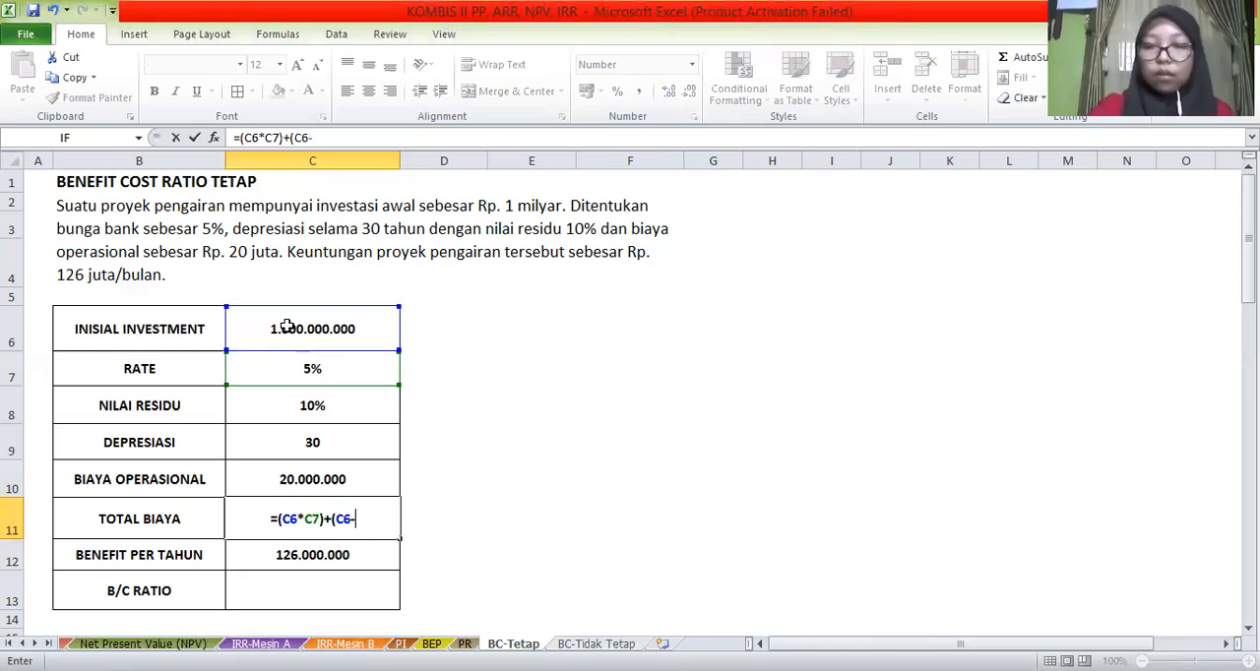
text(()
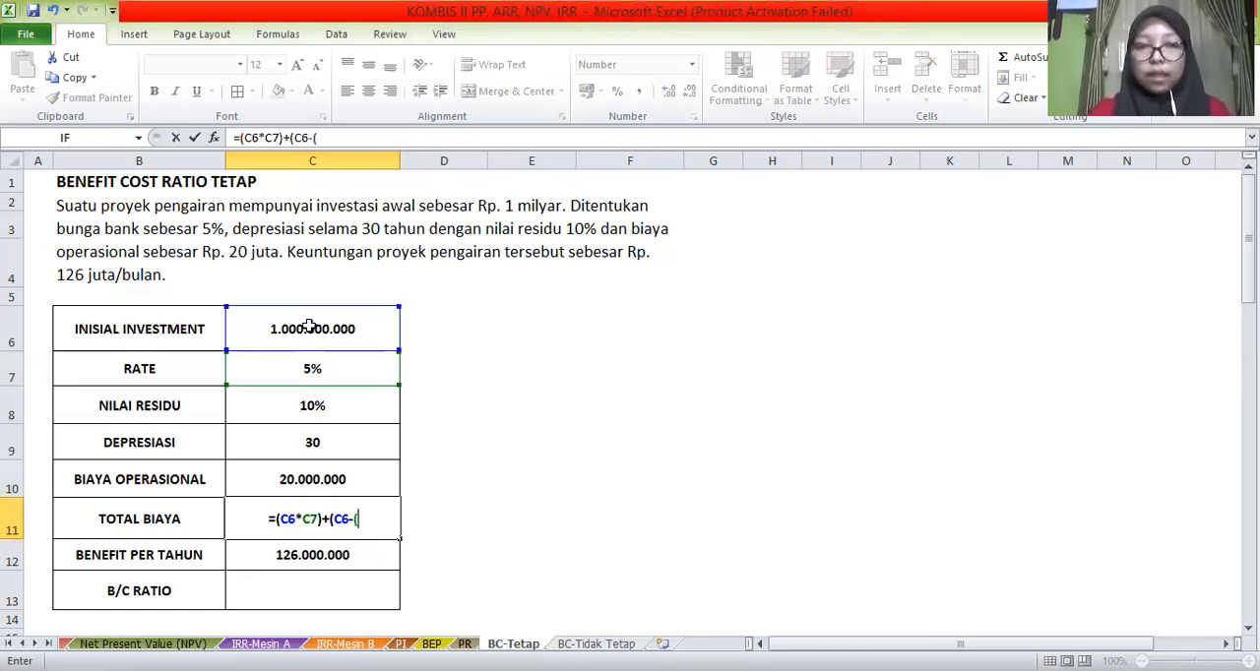
click(309, 326)
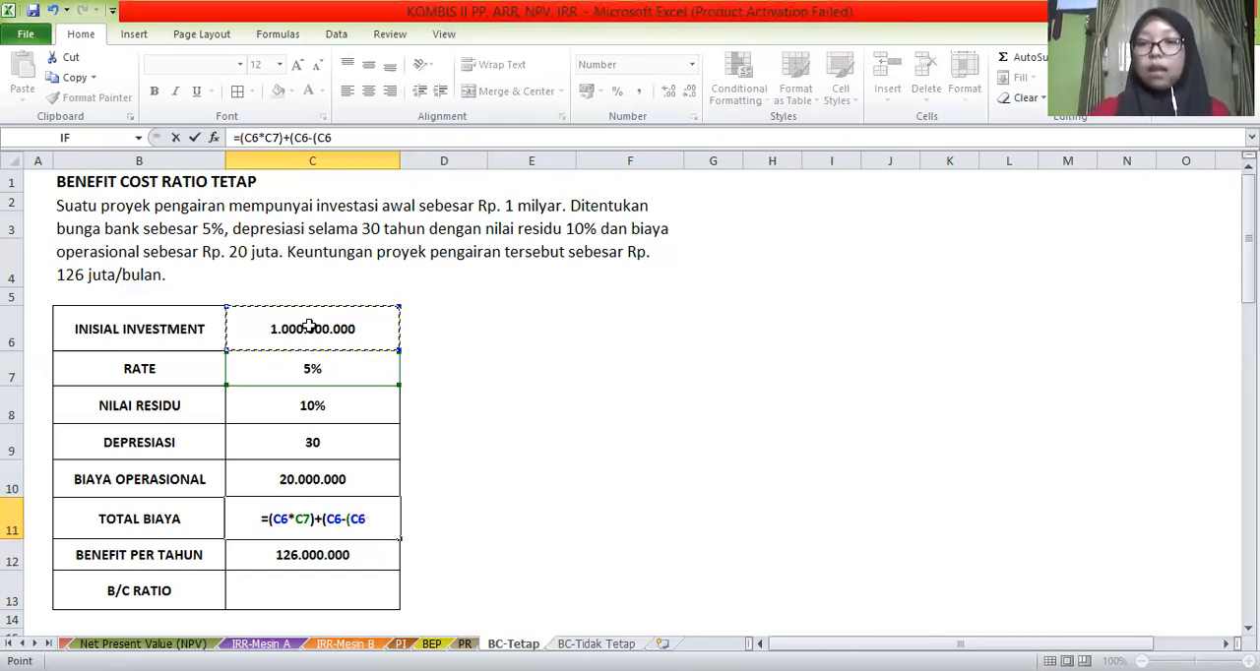
text(*)
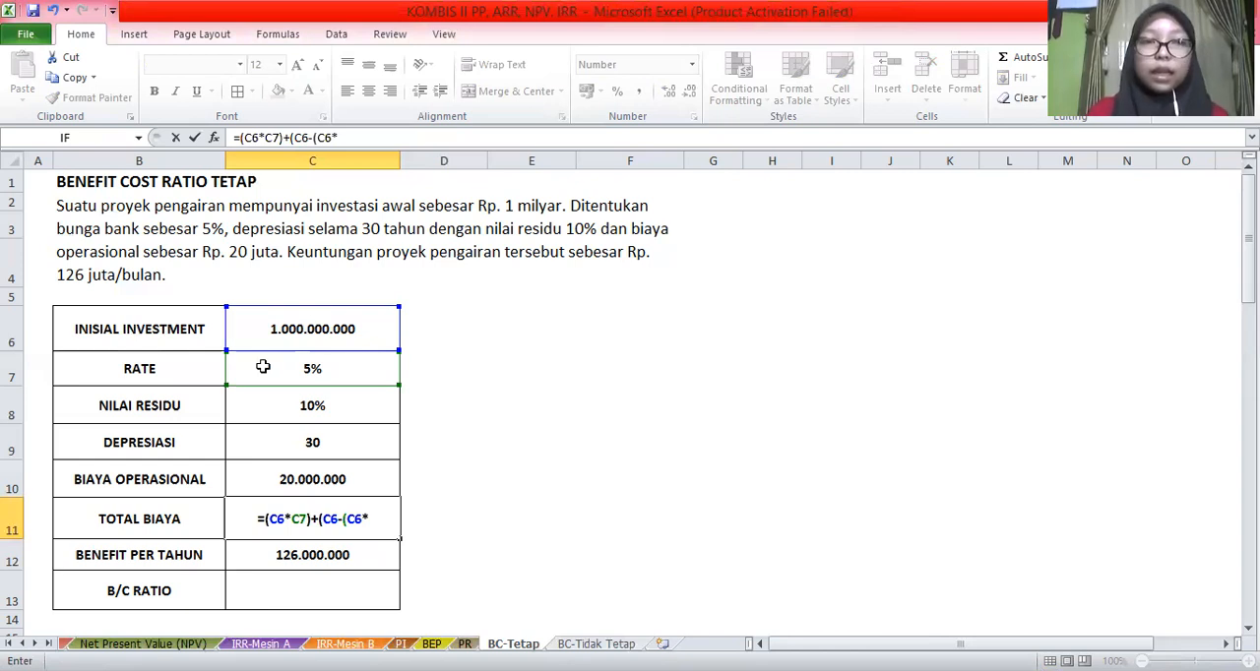
click(321, 404)
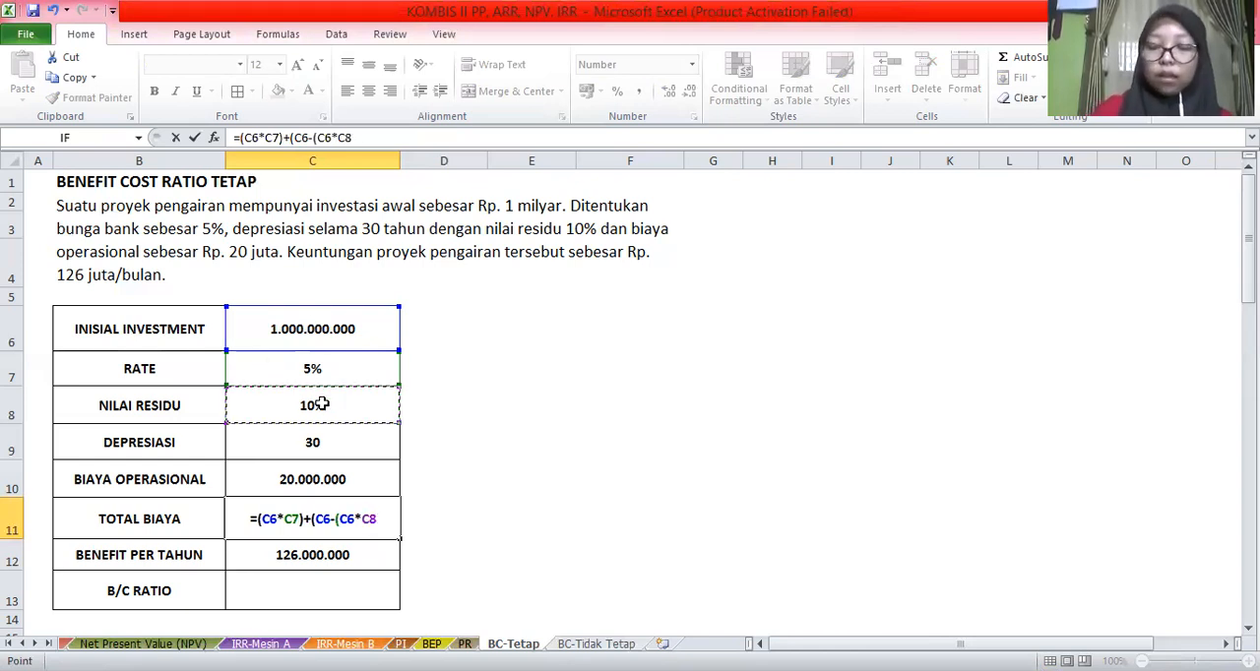
text()))
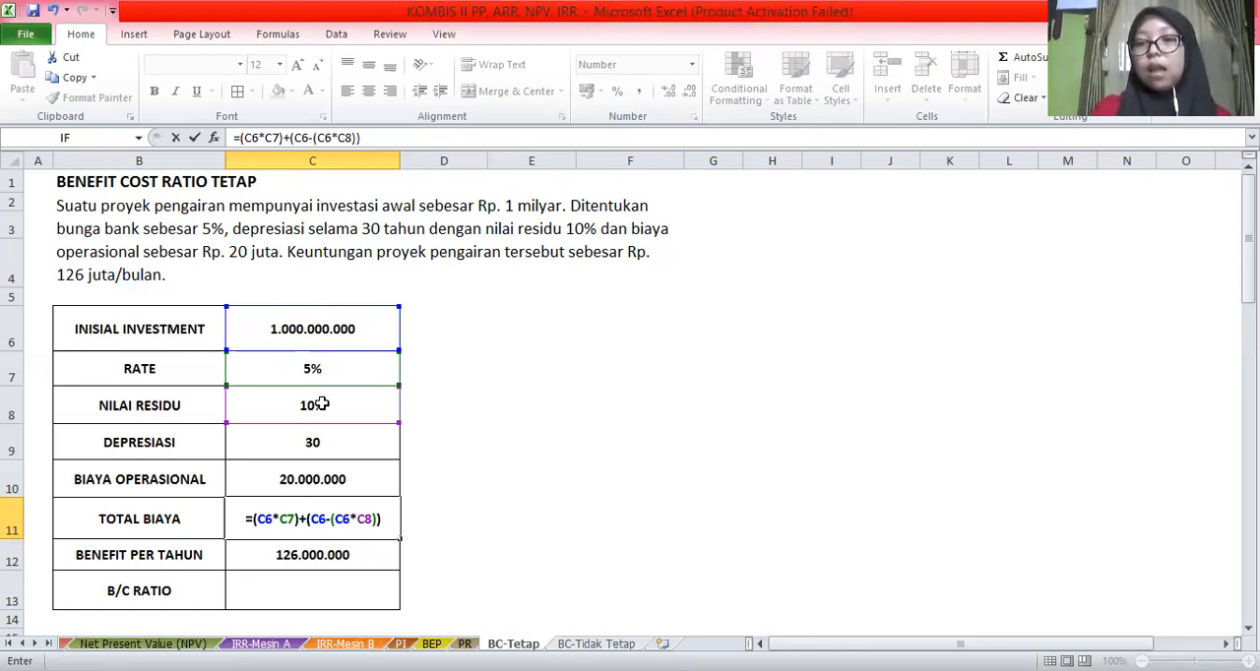
text(/)
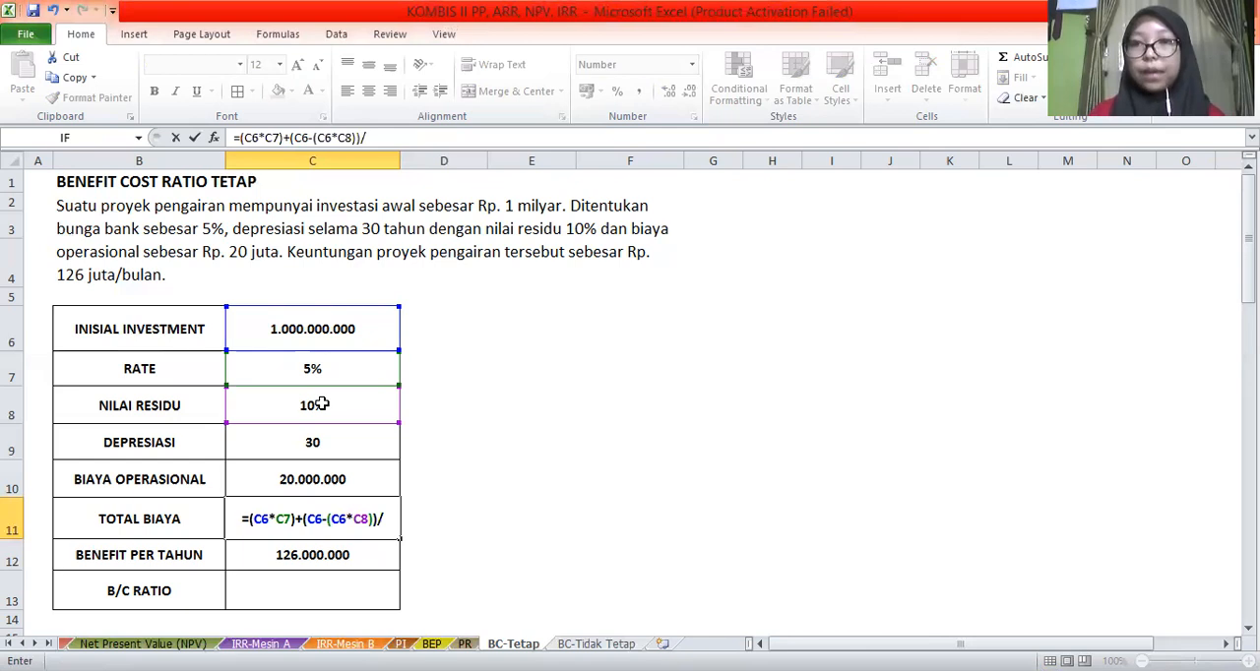
click(305, 442)
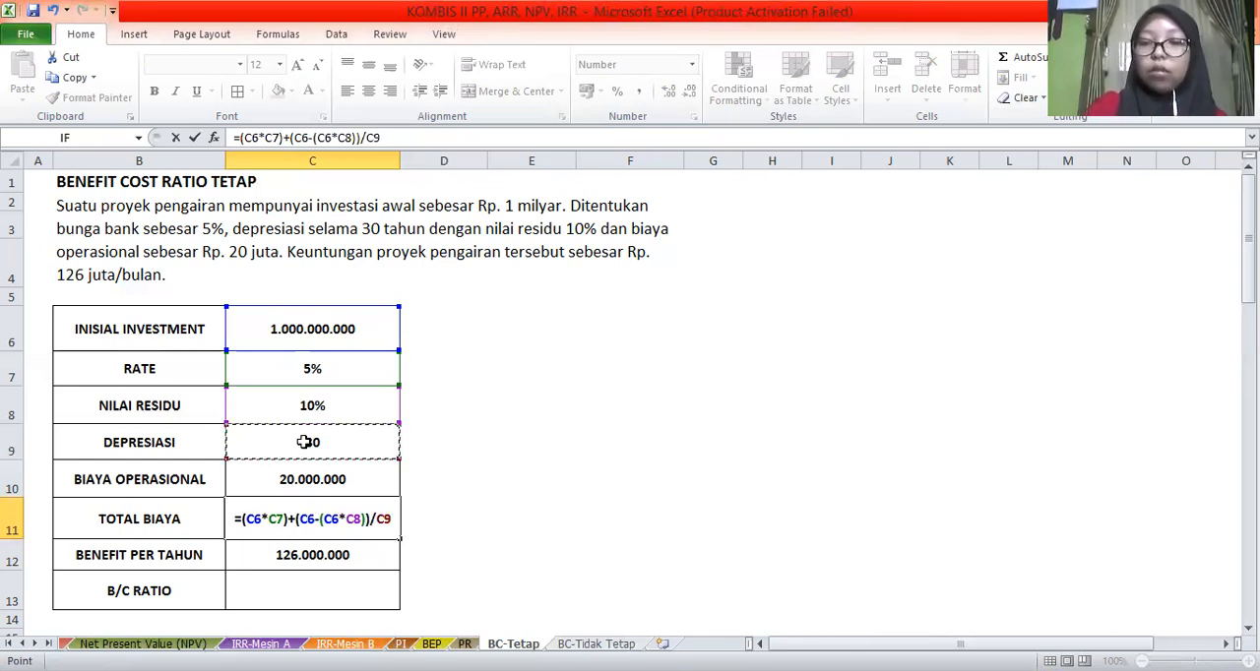
text(+)
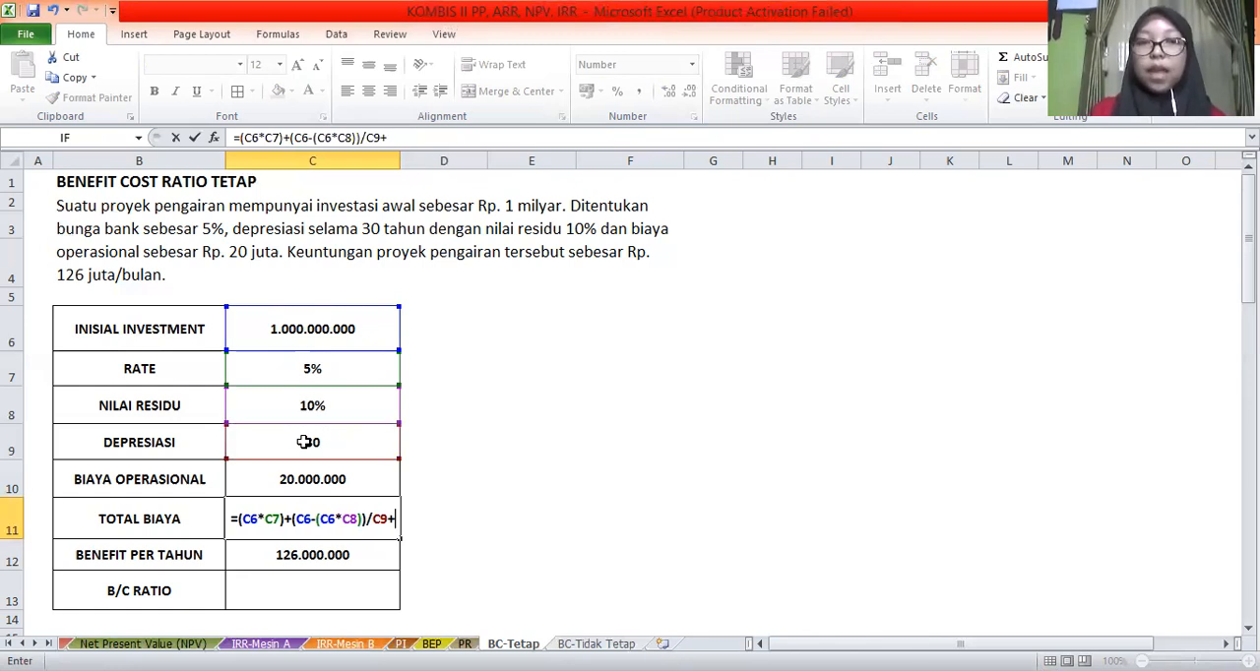
click(320, 478)
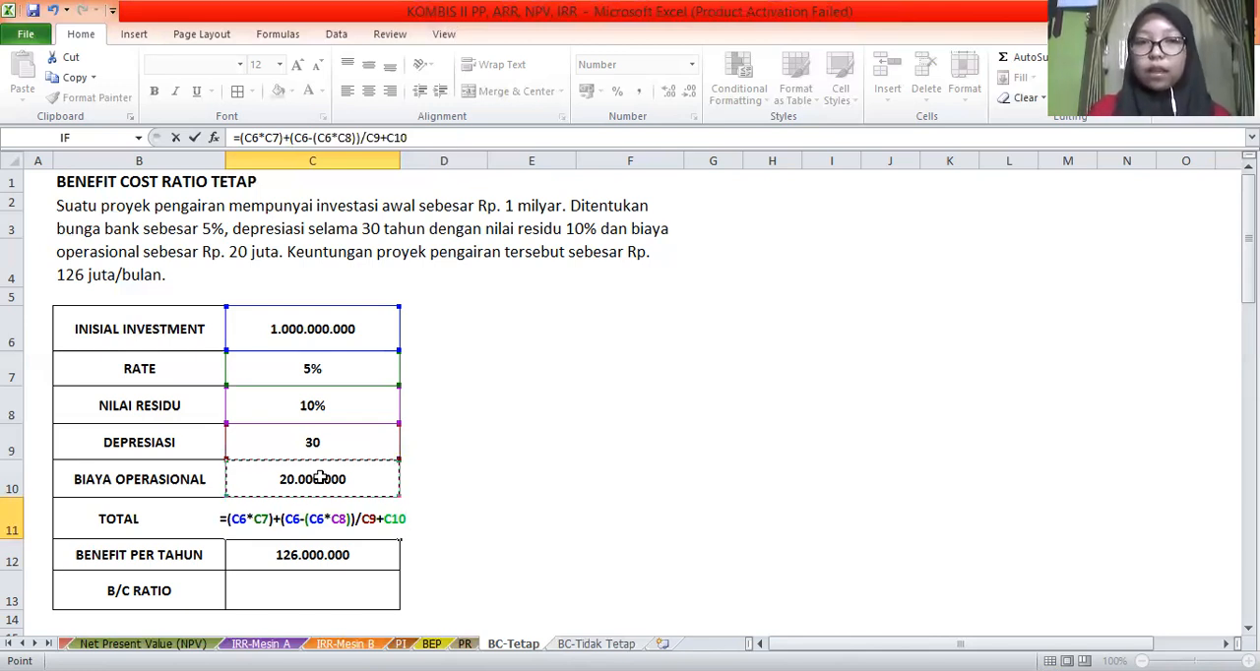
key(Return)
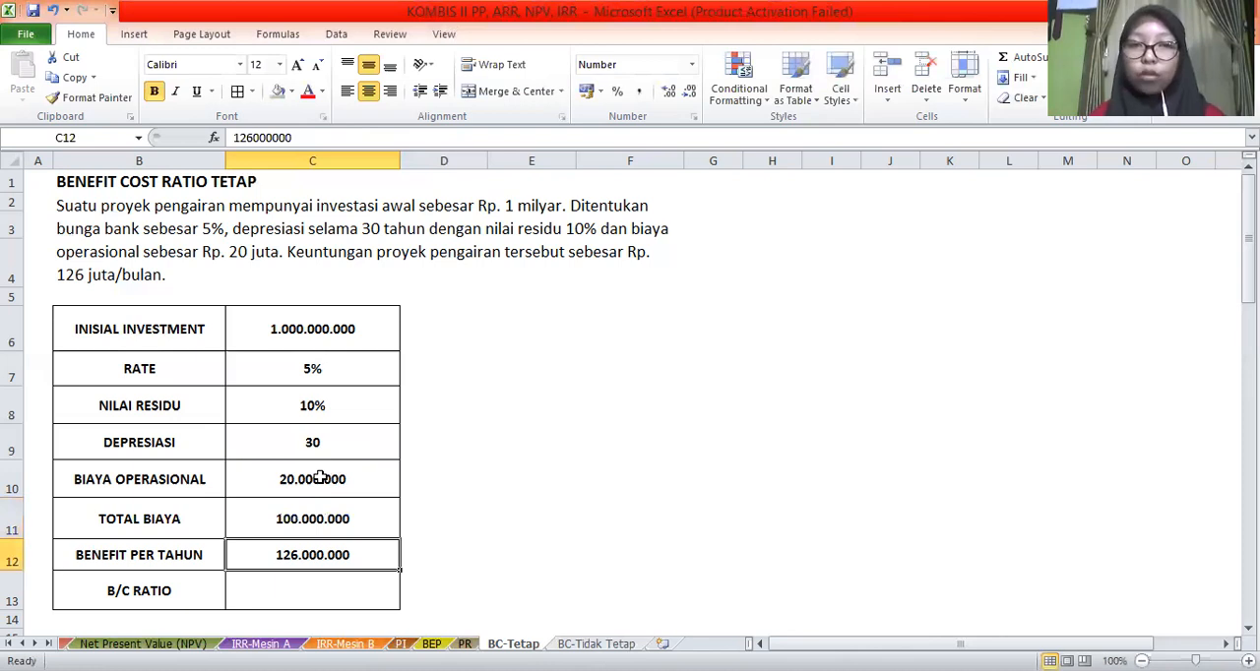
Calculate the B/C RATIO in C13 by dividing BENEFIT PER TAHUN by TOTAL BIAYA with the formula =C12/C11
click(277, 588)
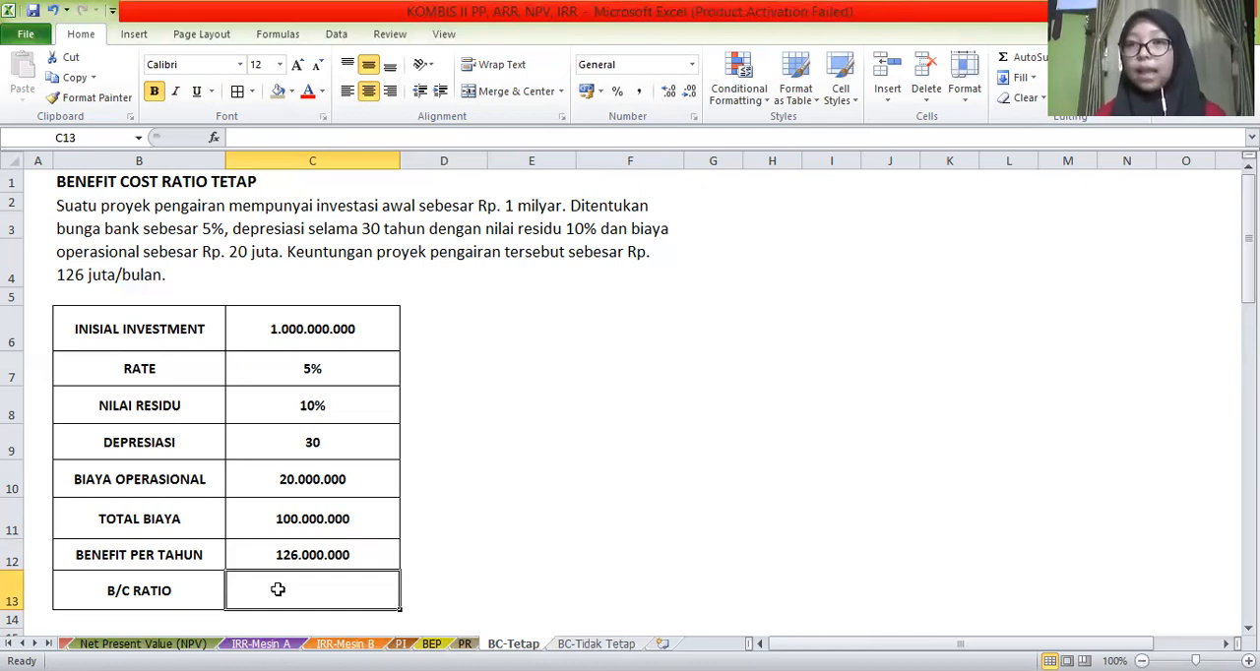
text(=)
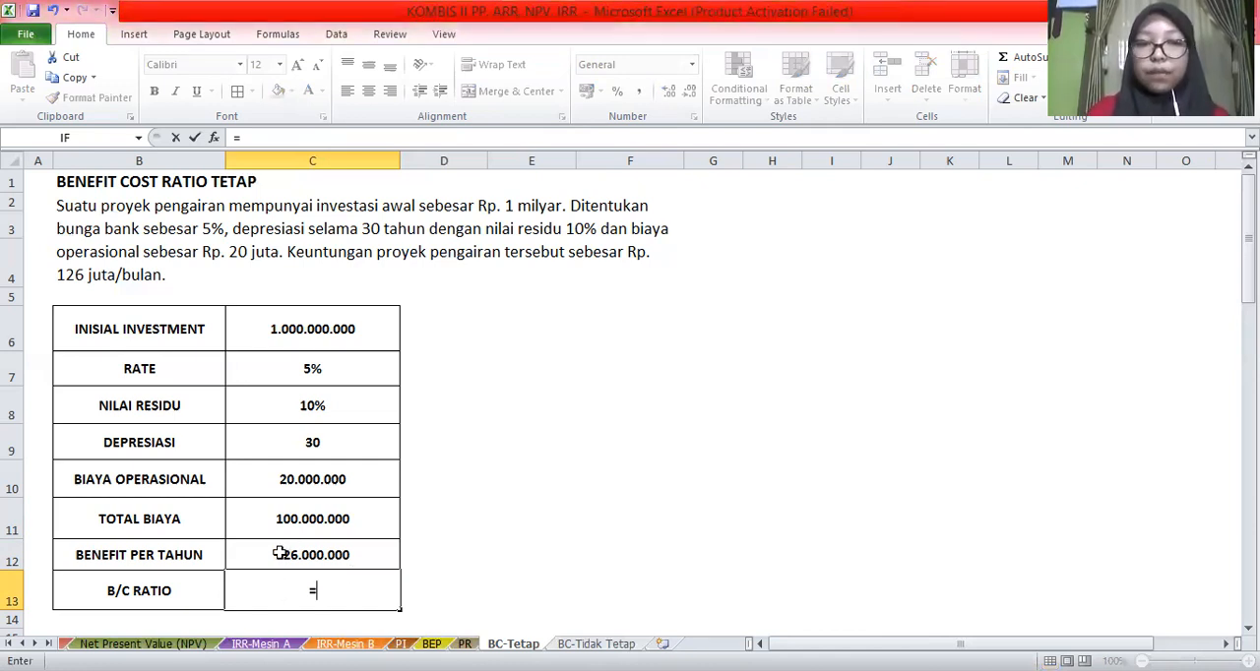
click(281, 554)
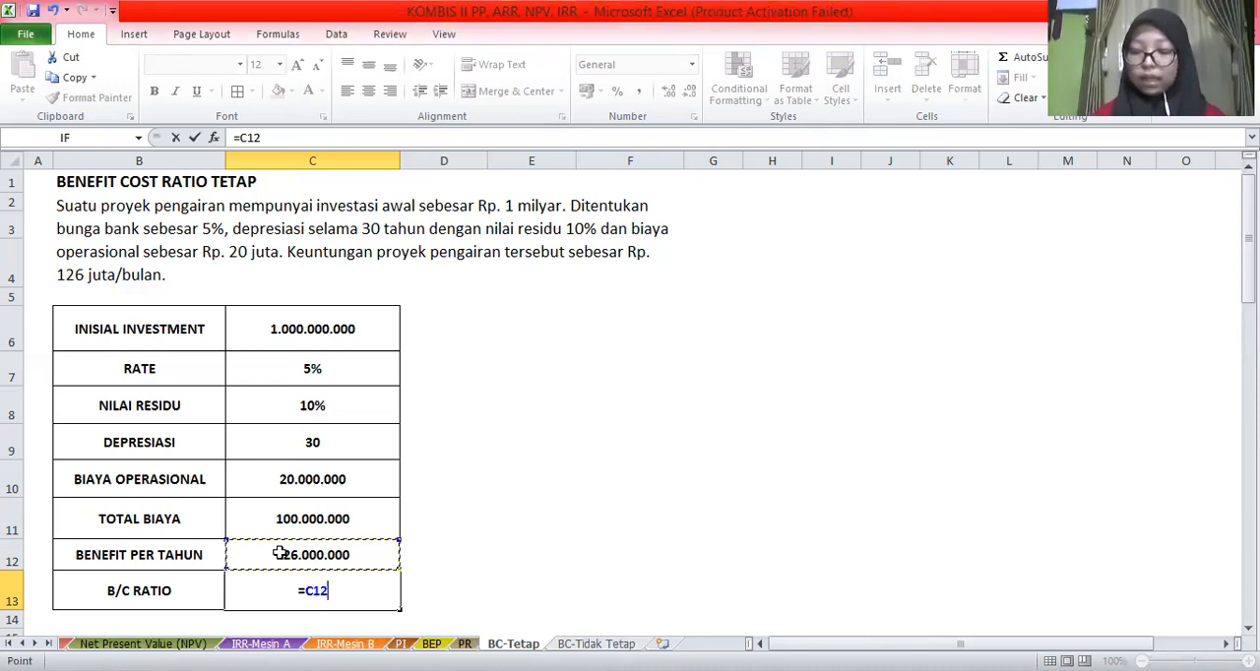
text(/)
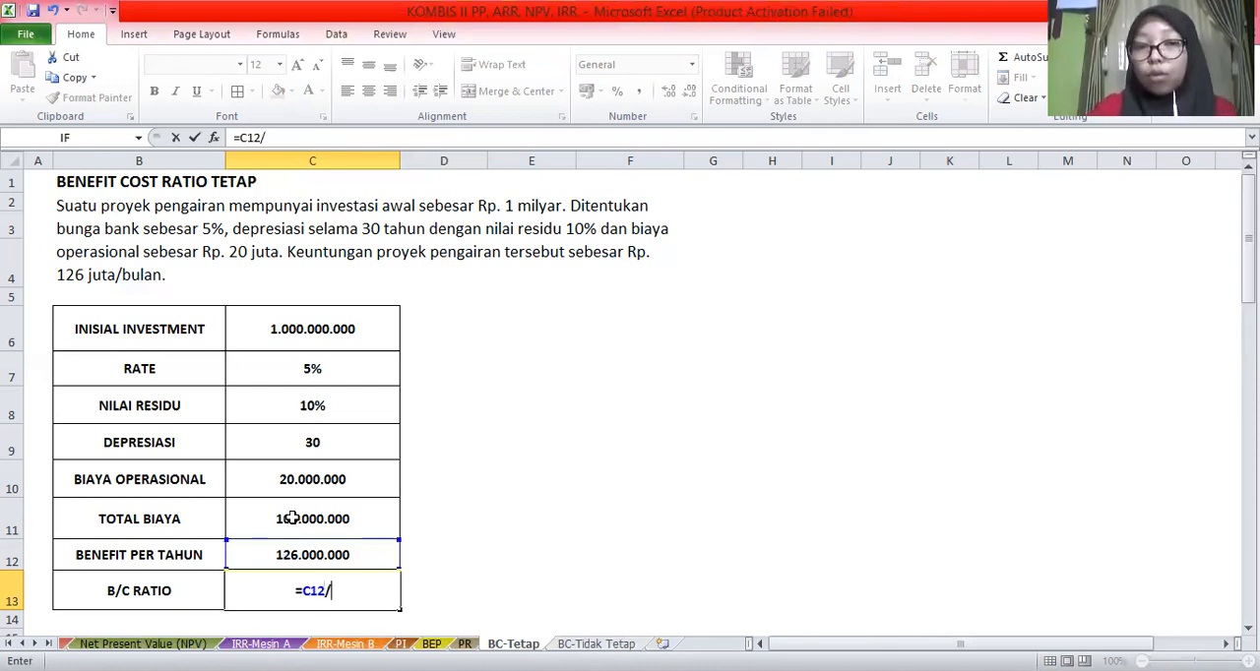
click(266, 516)
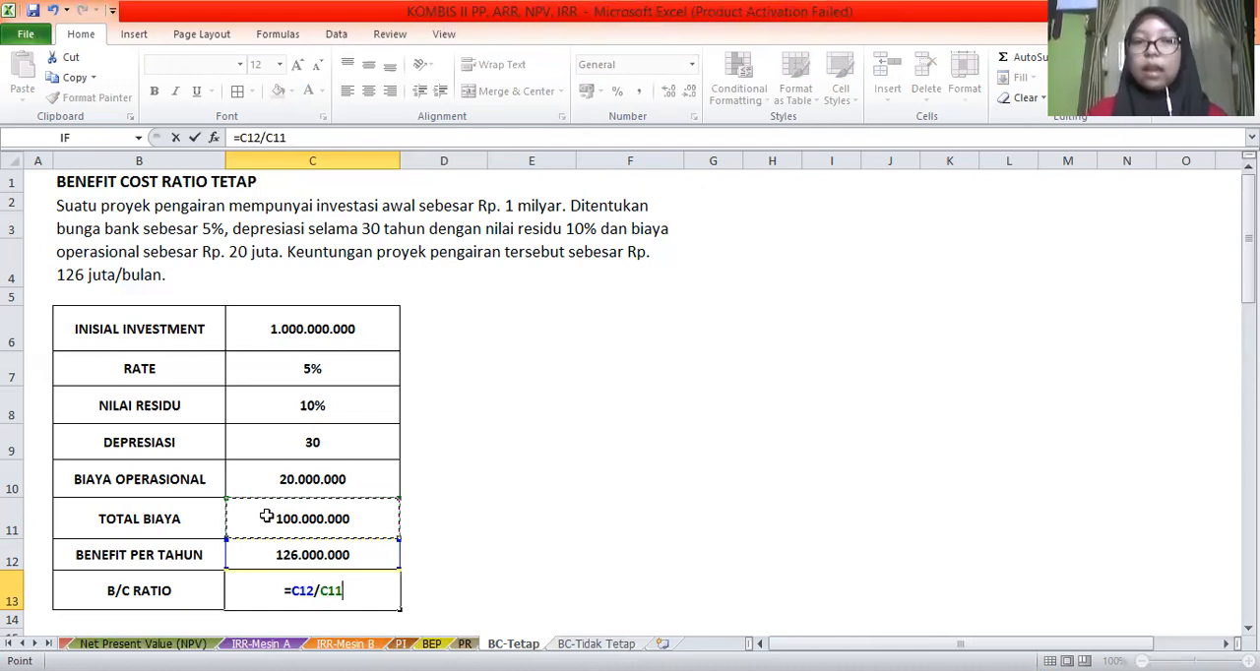
key(Return)
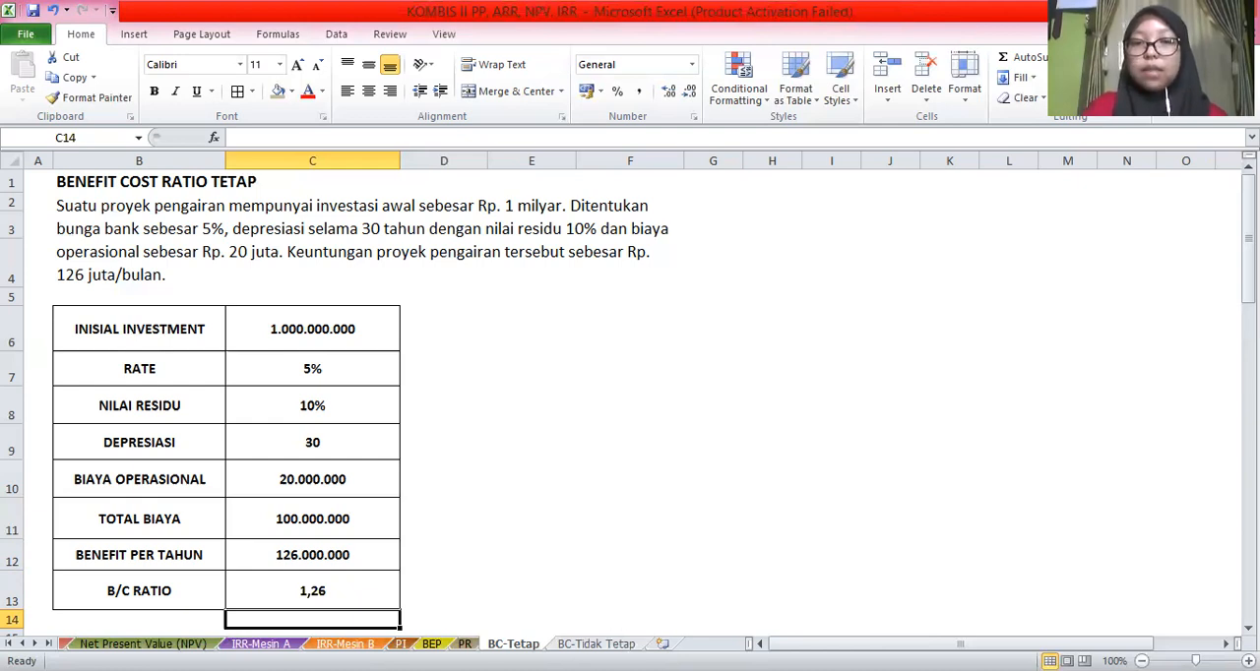
Open the BC-Tidak Tetap sheet and examine the B/C ratio tables for Tahun 1, Tahun 2 and Tahun 3
click(597, 644)
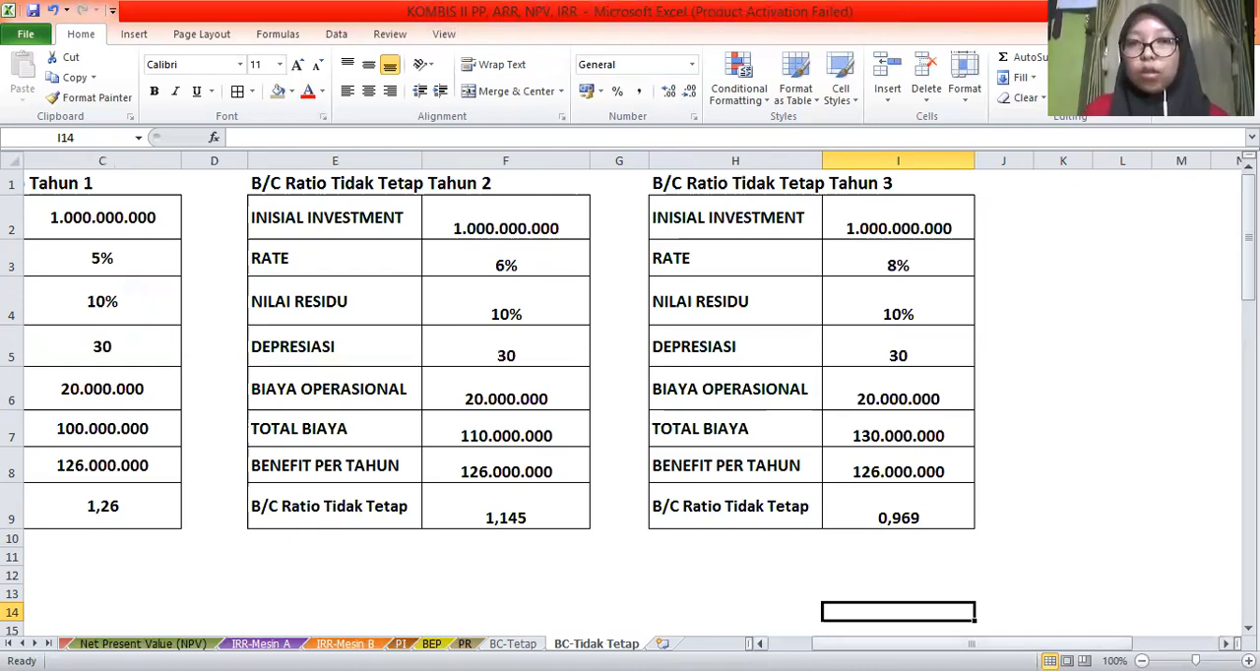
scroll(630, 355, left, 2)
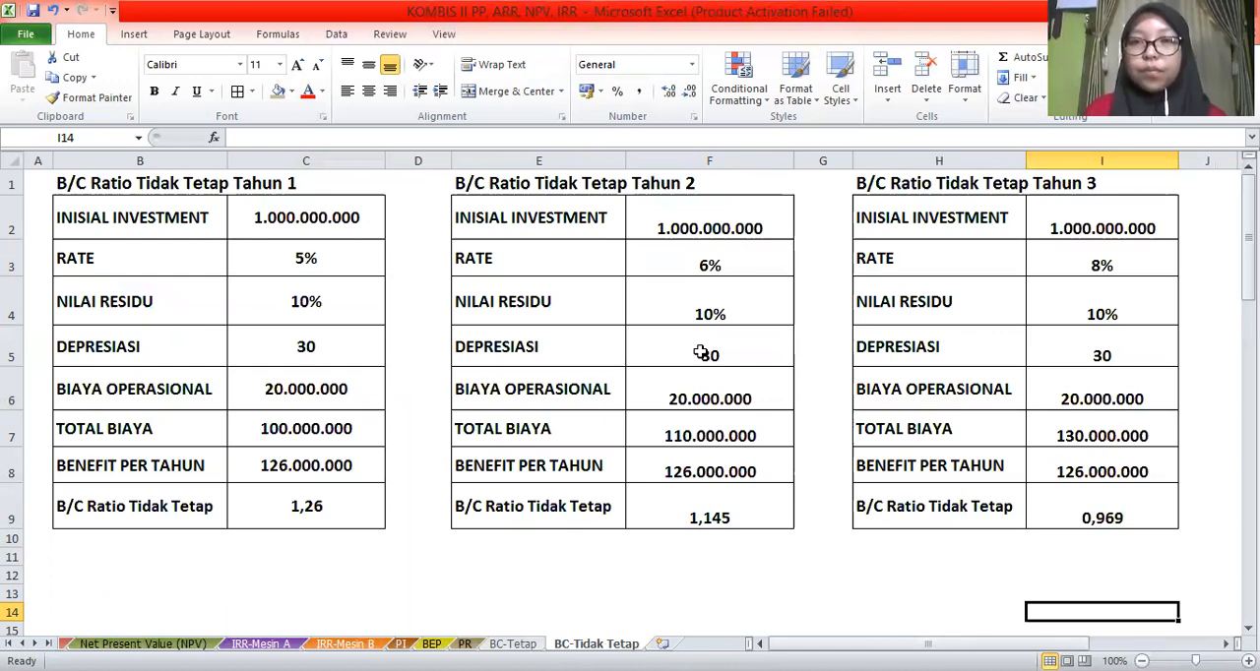
key(alt+Tab)
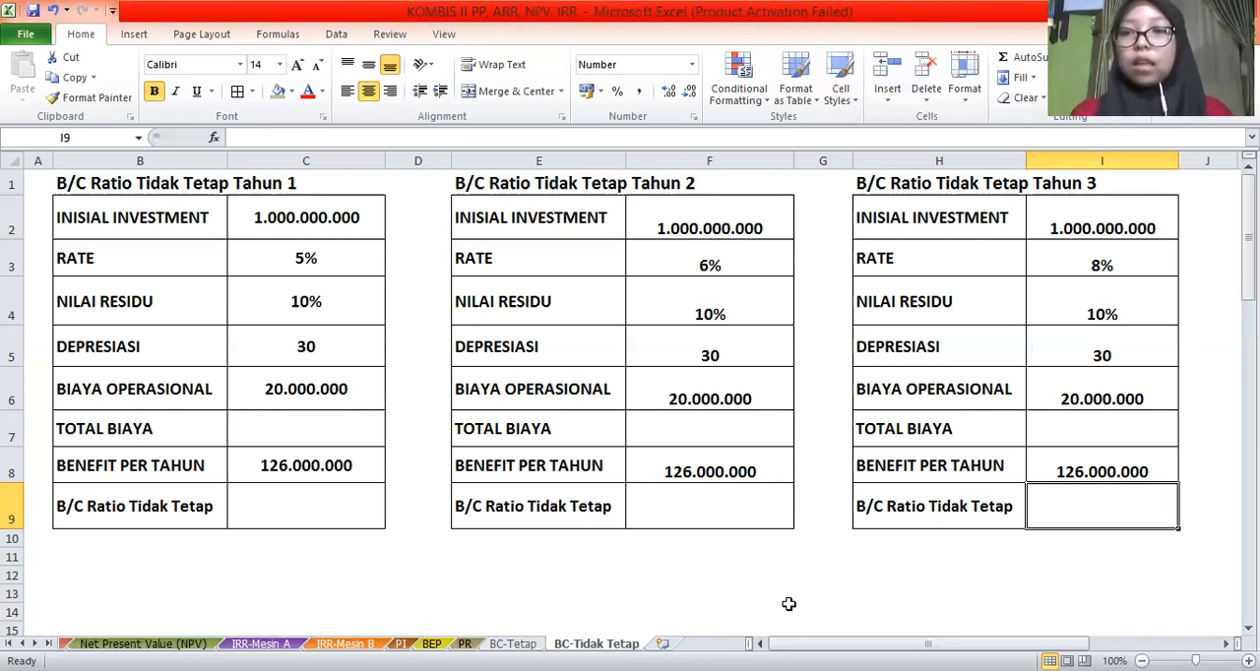
Calculate the Tahun 1 TOTAL BIAYA in C7 with the formula =(C2*C3)+(C2-(C2*C4))/C5+C6
click(318, 439)
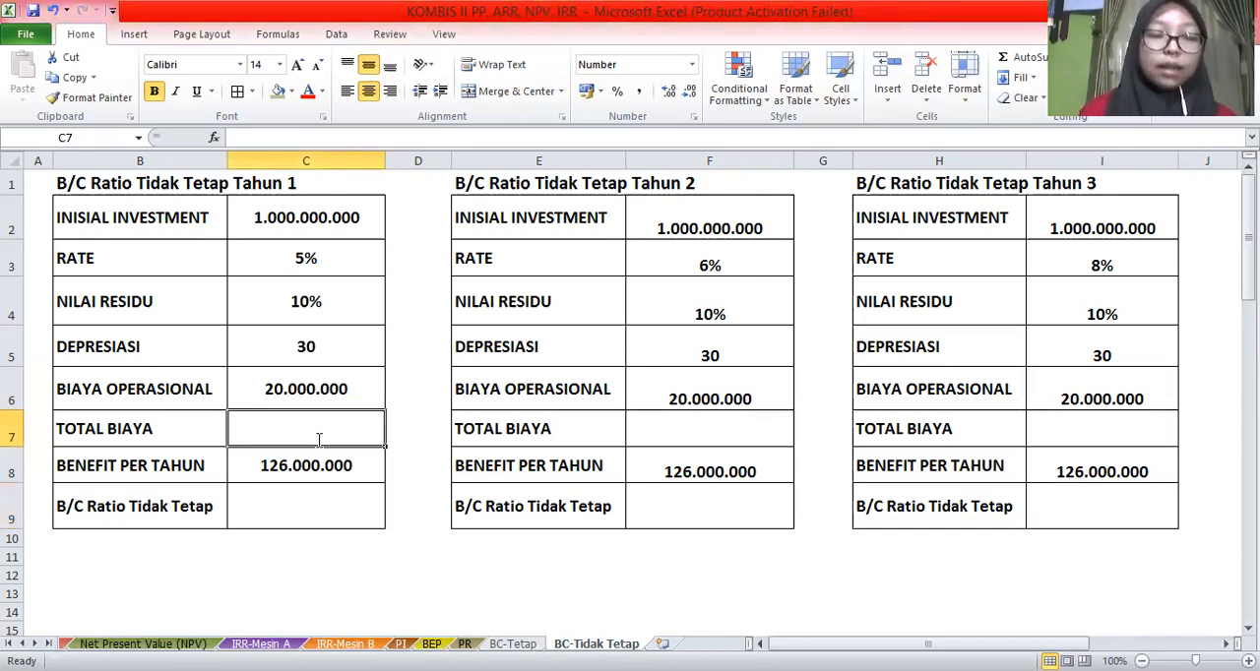
text(=)
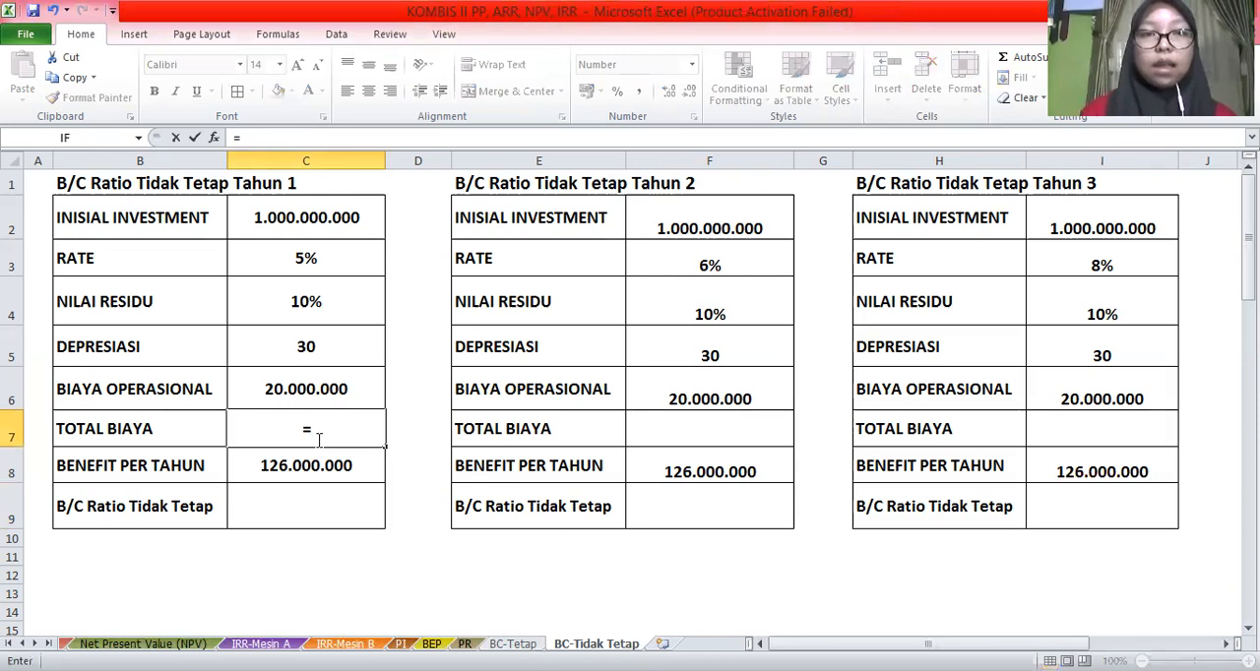
text(()
click(292, 220)
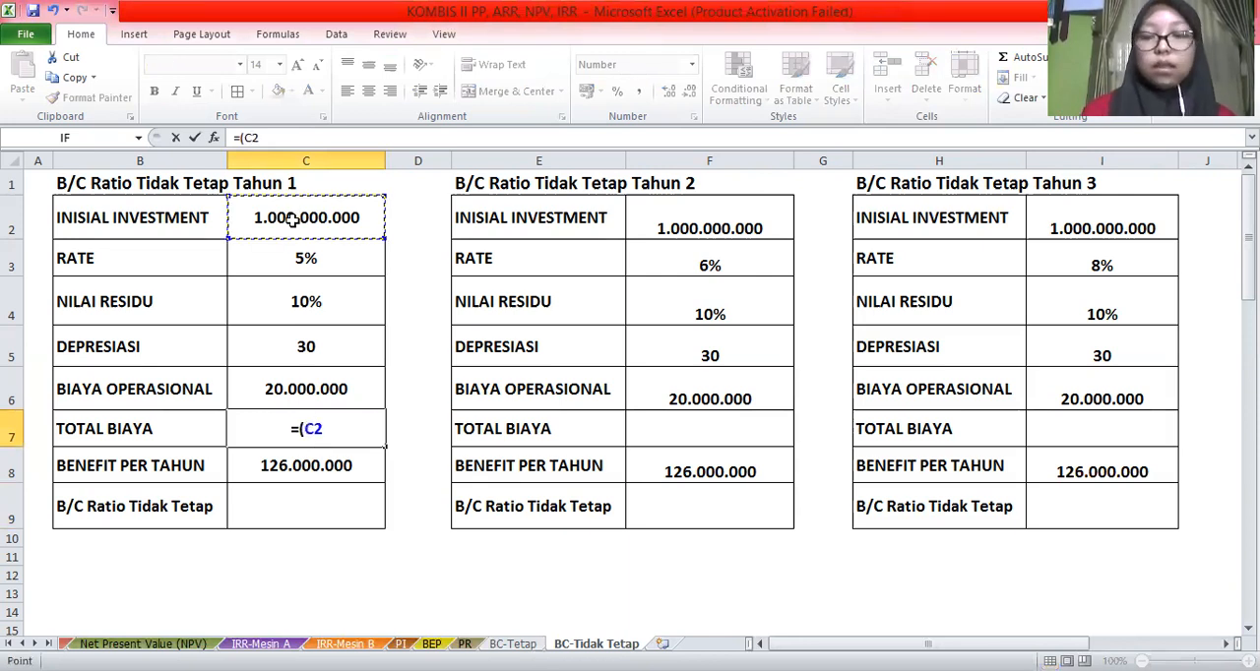
text(*)
click(322, 264)
text()+()
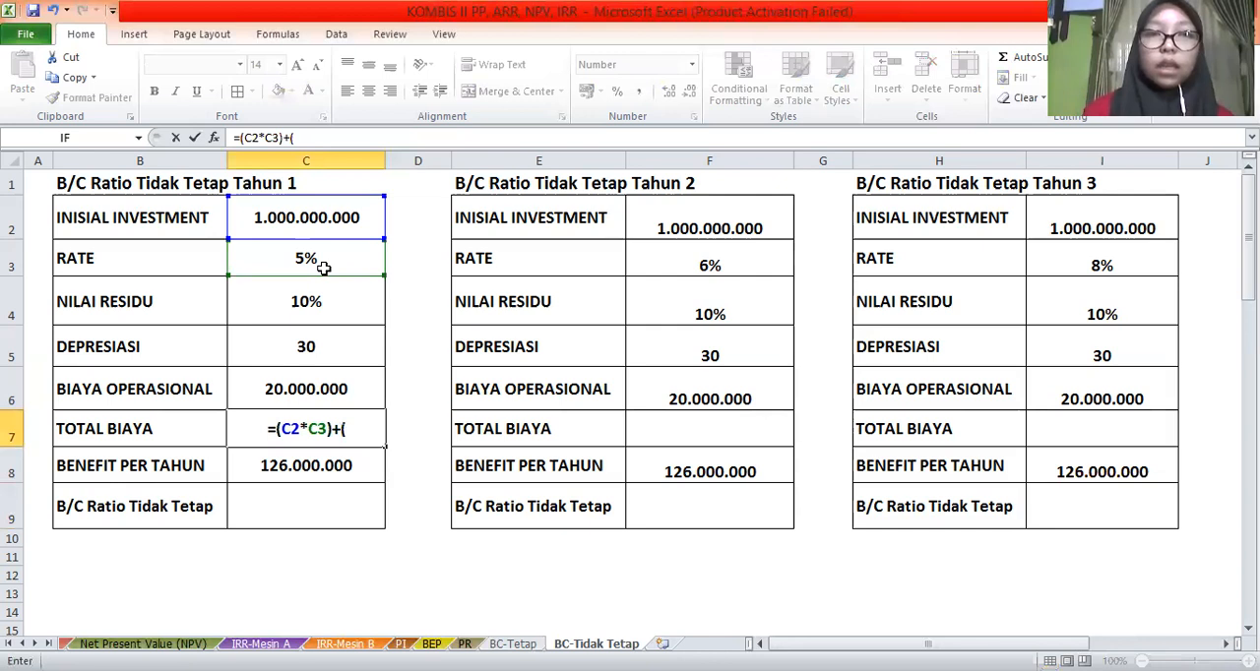
click(282, 215)
text(-)
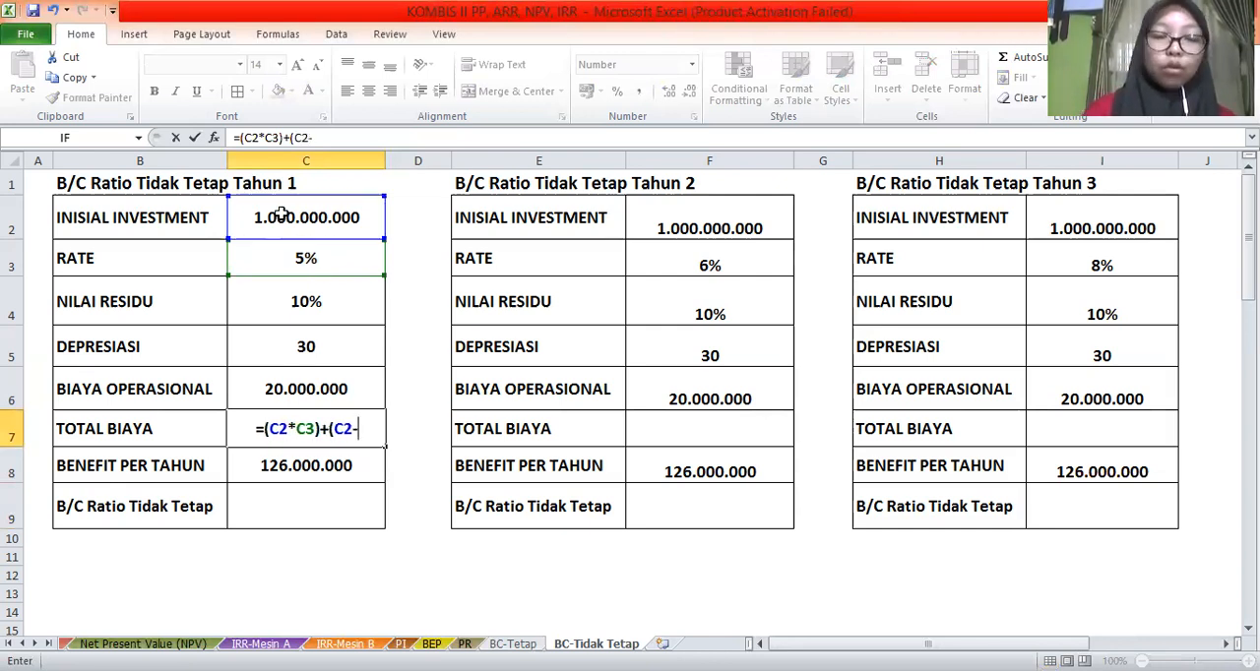
text(()
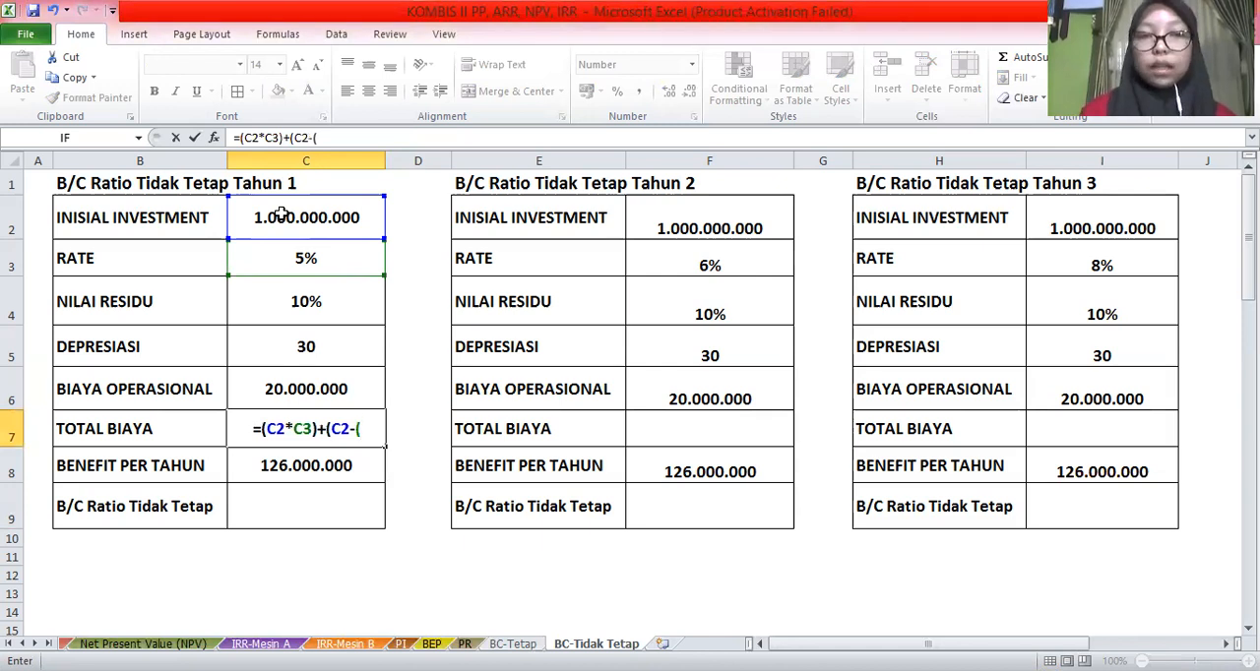
click(281, 214)
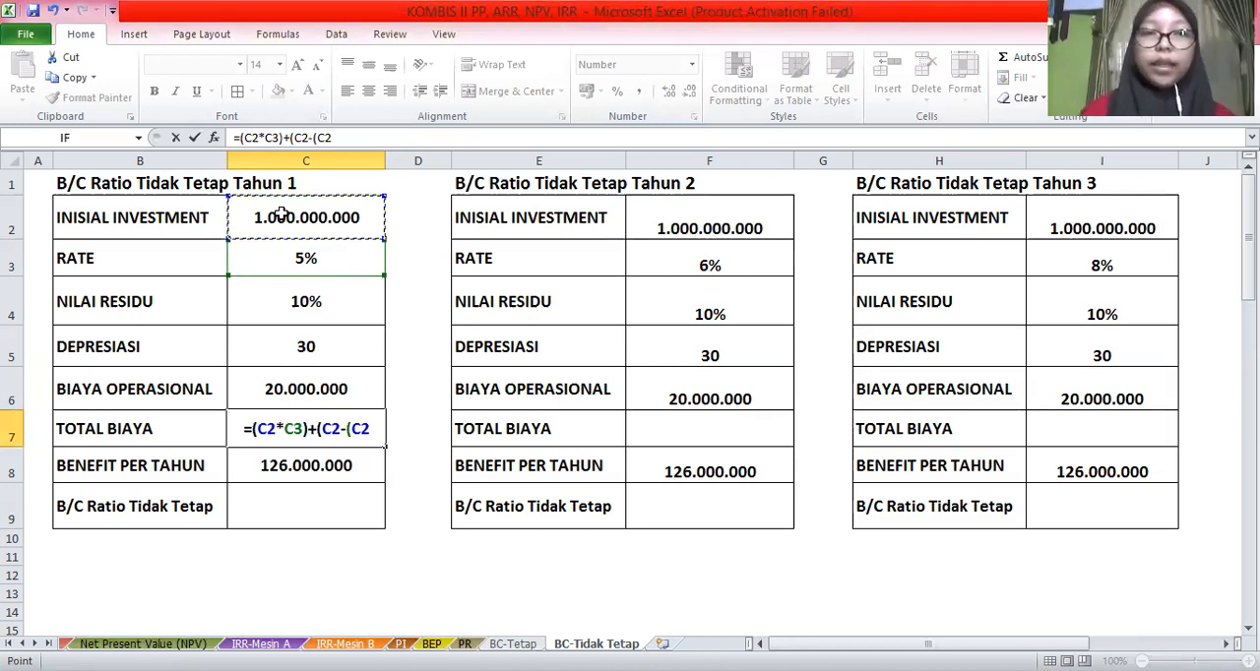
text(*)
click(277, 305)
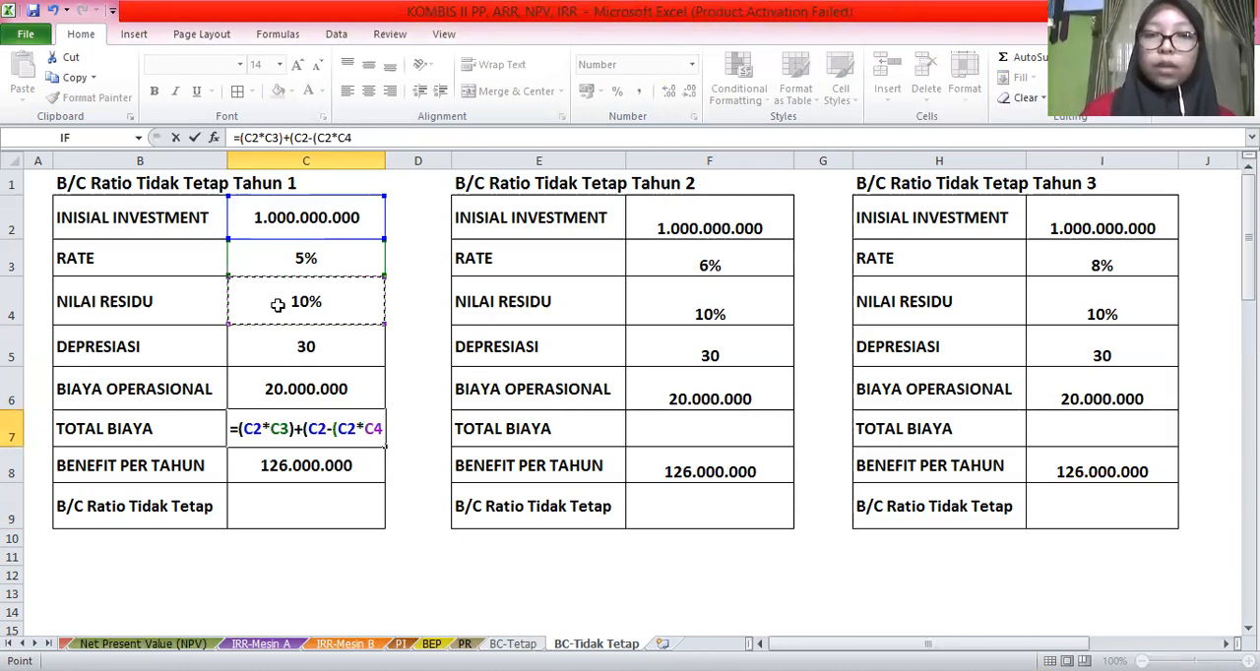
text())/)
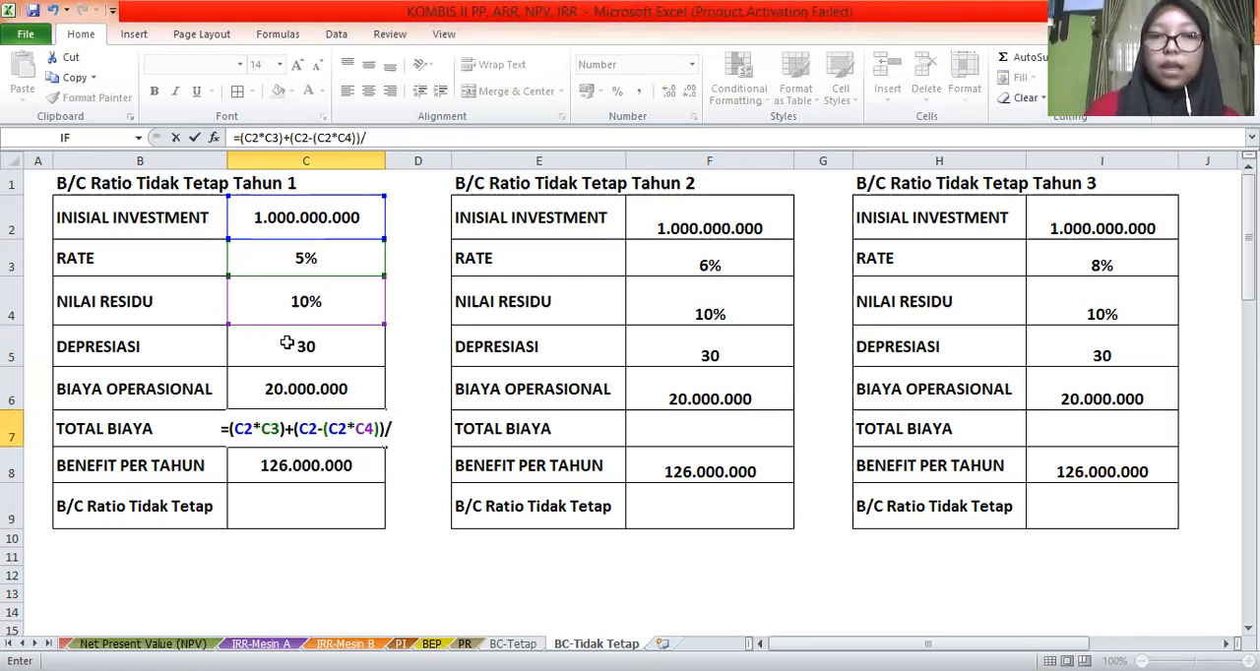
click(286, 342)
text(+)
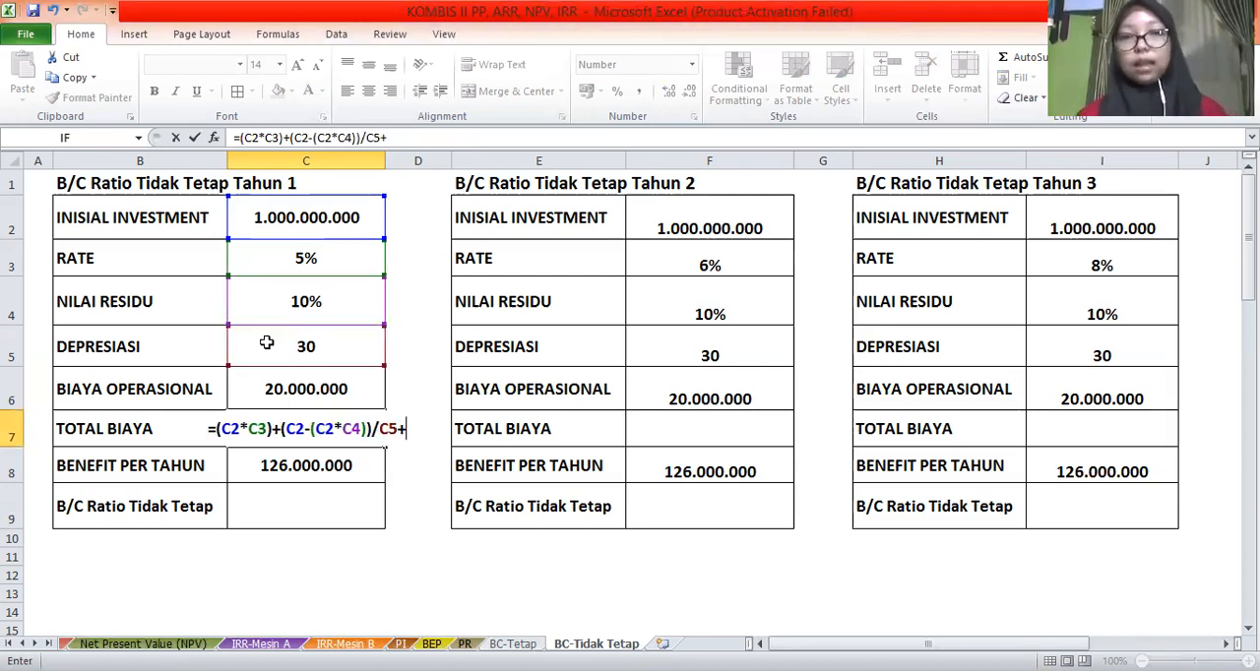
click(284, 373)
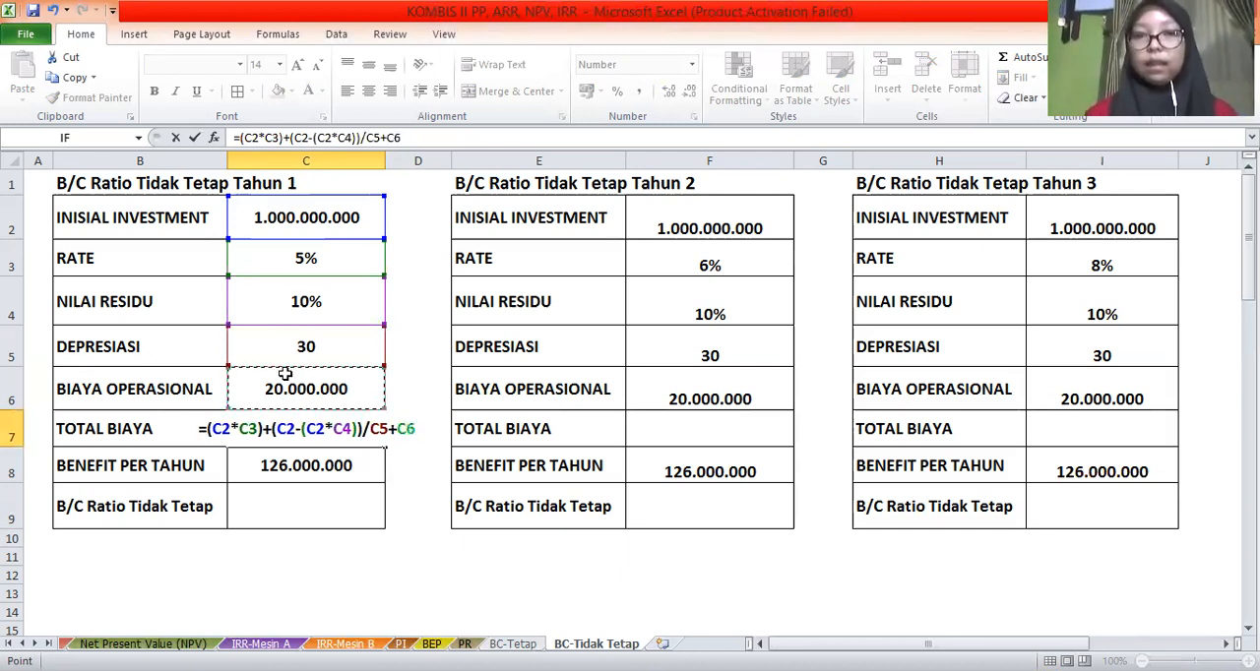
key(Return)
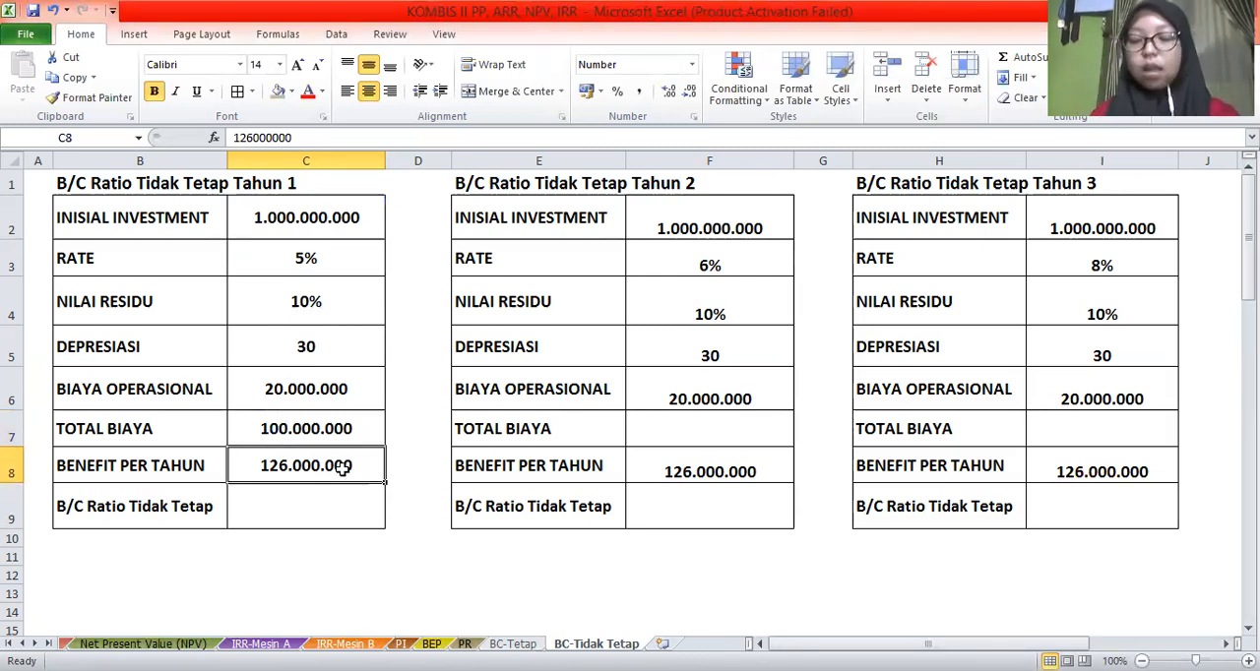
Calculate the Tahun 1 B/C ratio in C9 by dividing BENEFIT PER TAHUN by TOTAL BIAYA with the formula =C8/C7
click(310, 517)
text(=)
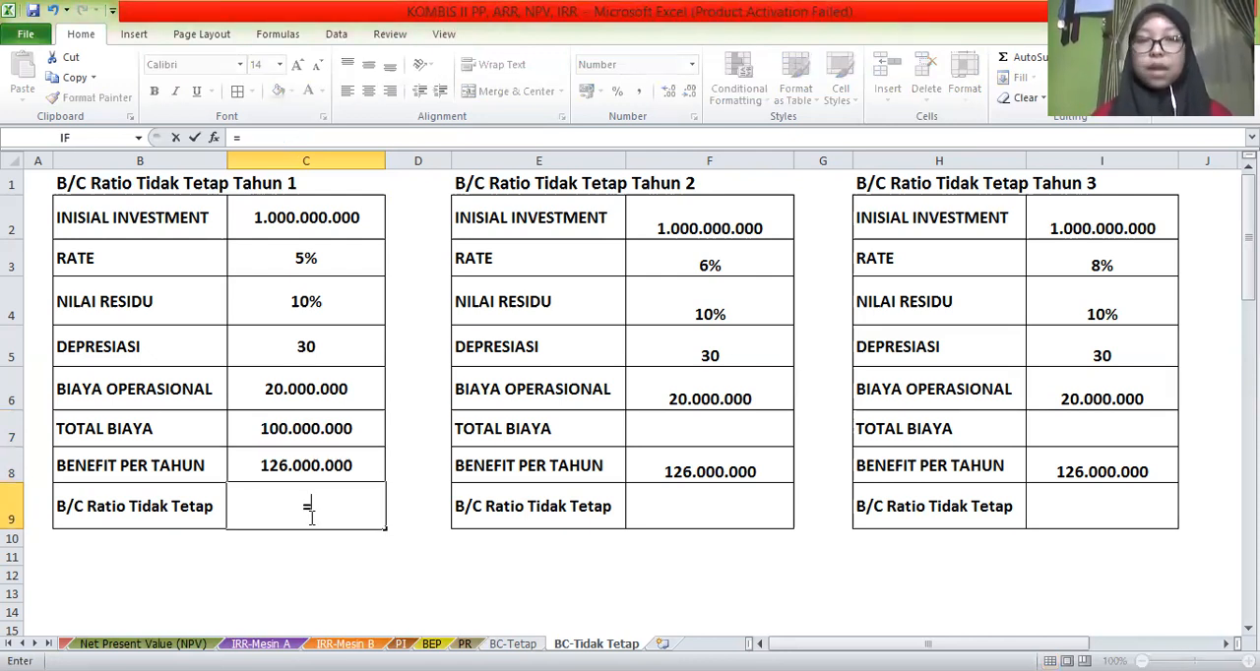
click(269, 463)
text(/)
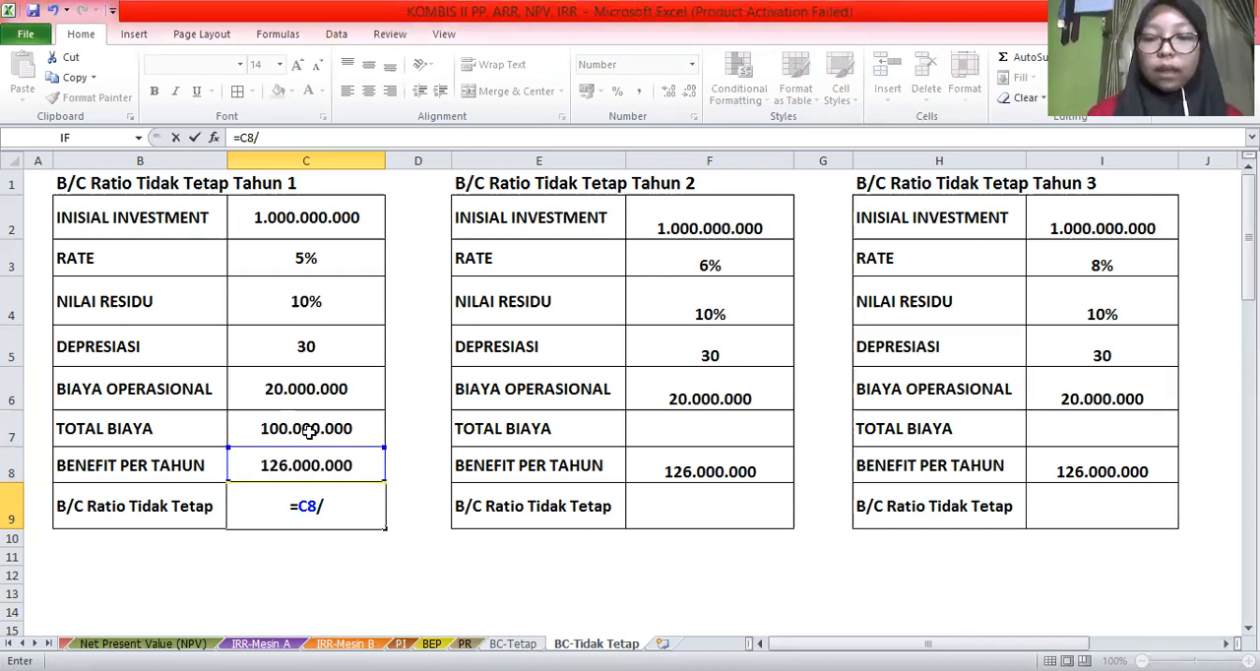
click(308, 433)
key(Return)
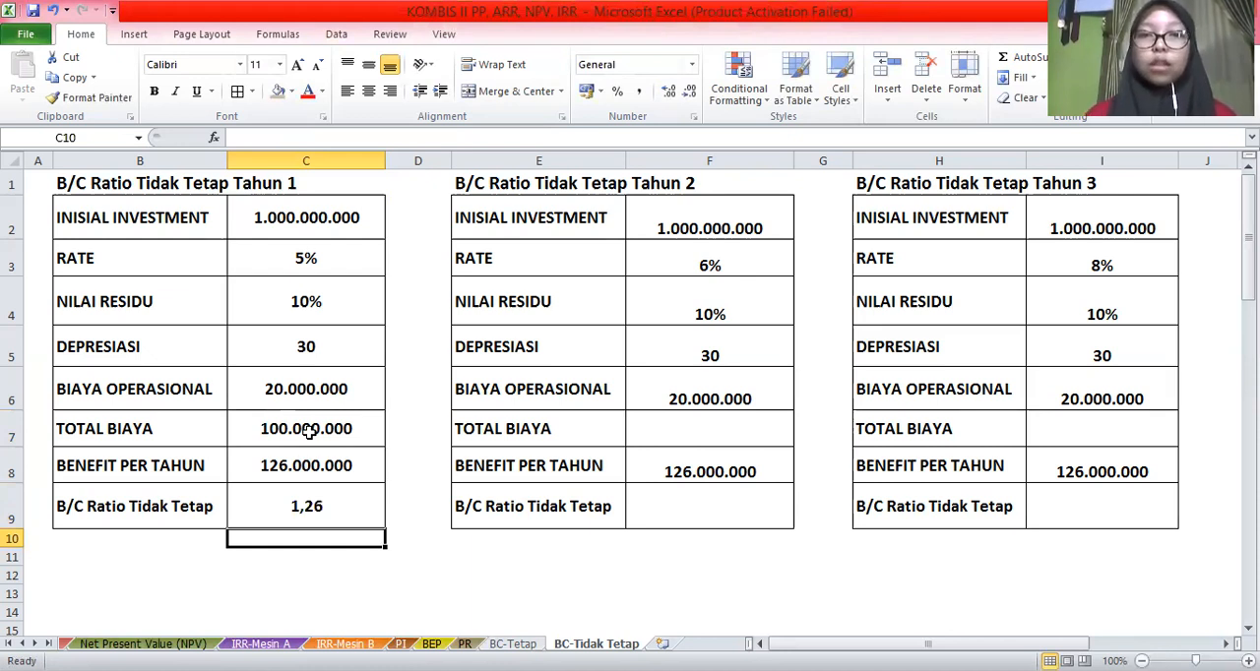
Calculate the Tahun 2 TOTAL BIAYA in F7 with the formula =(F2*F3)+(F2-(F2*F4))/F5+F6
click(696, 425)
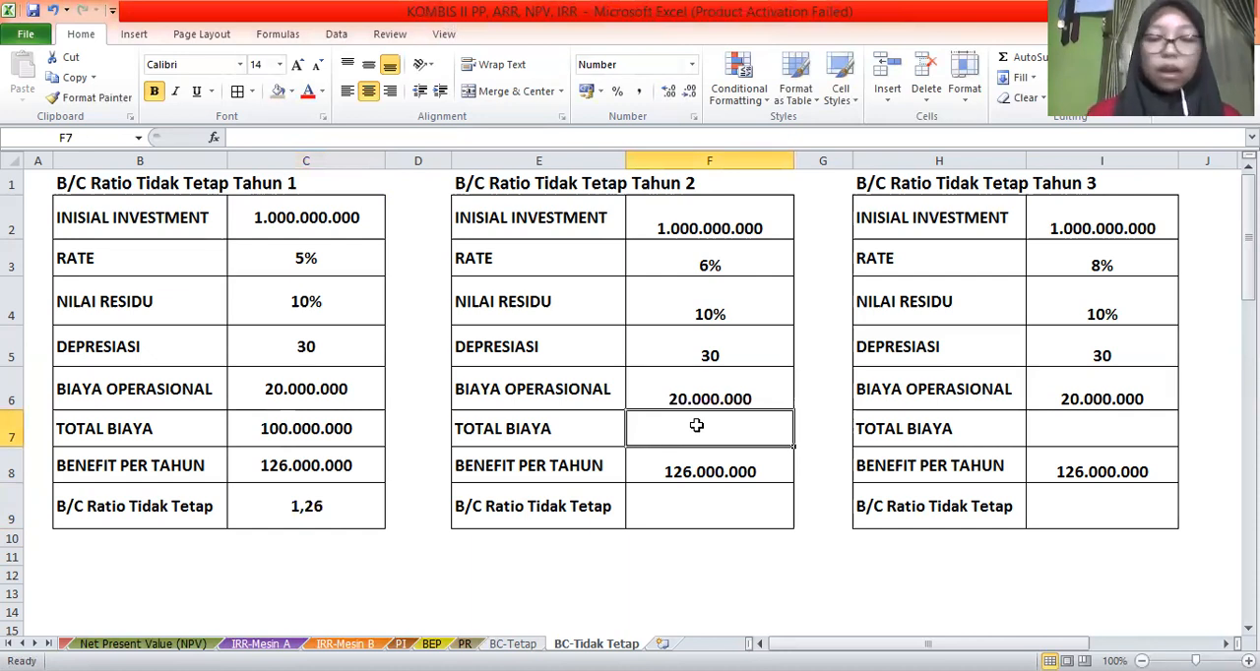
text(=)
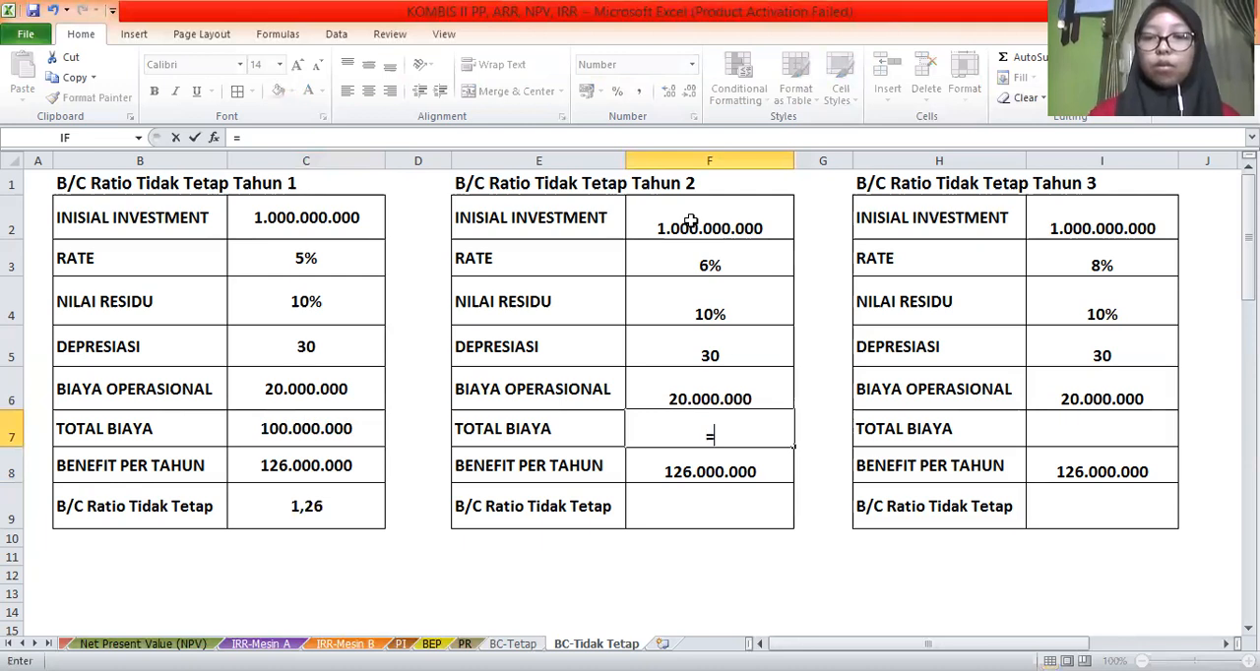
text(()
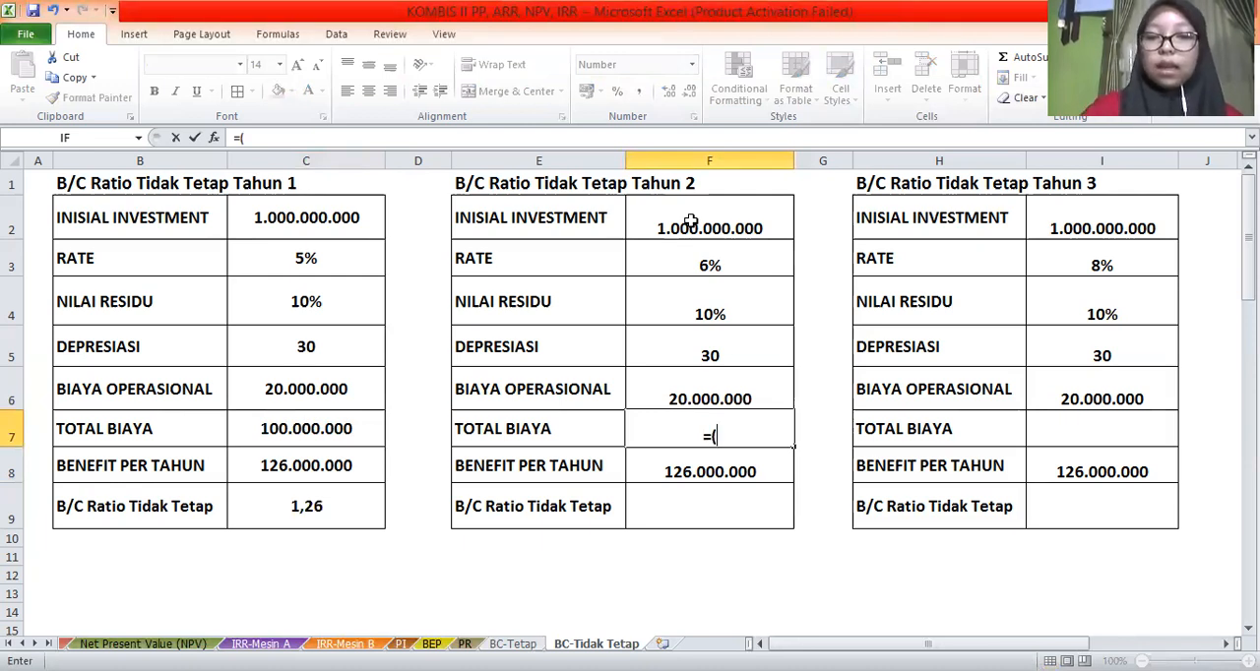
click(692, 222)
text(*)
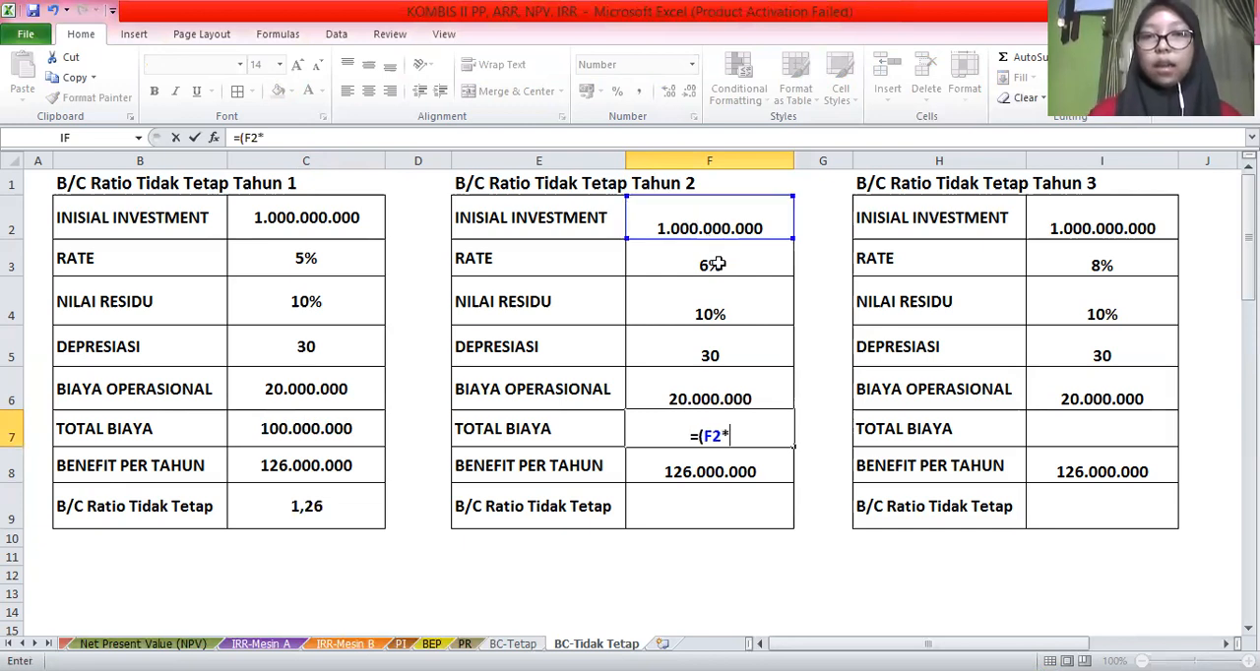
click(716, 264)
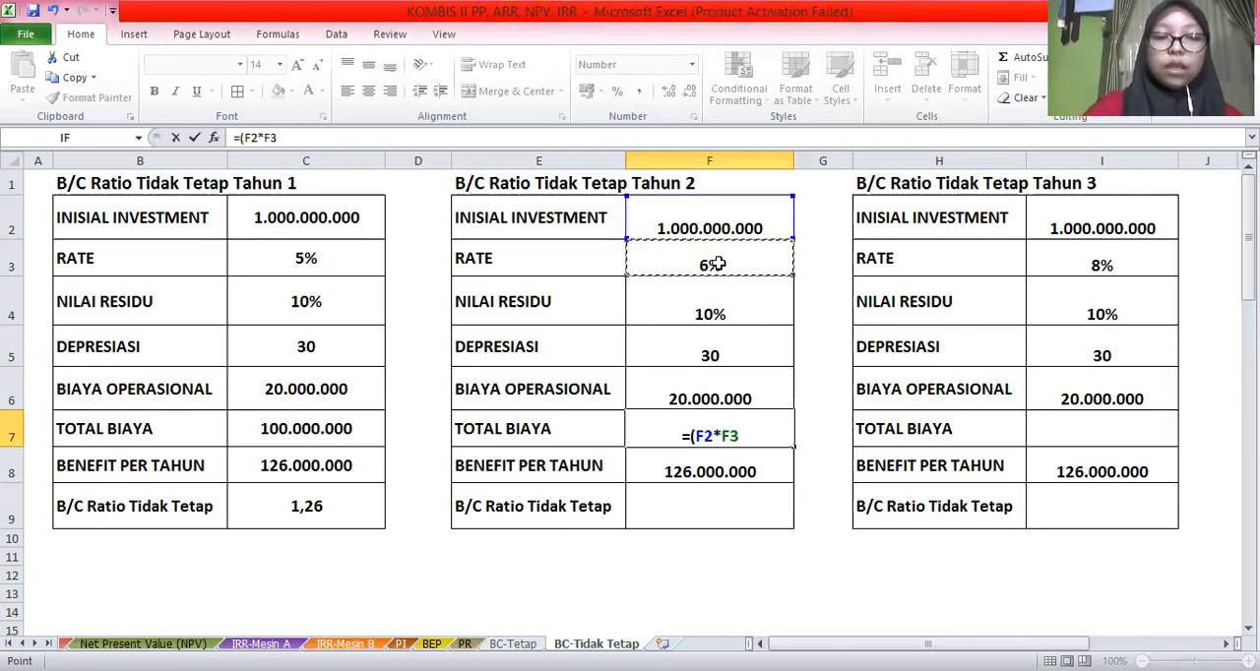
text()+()
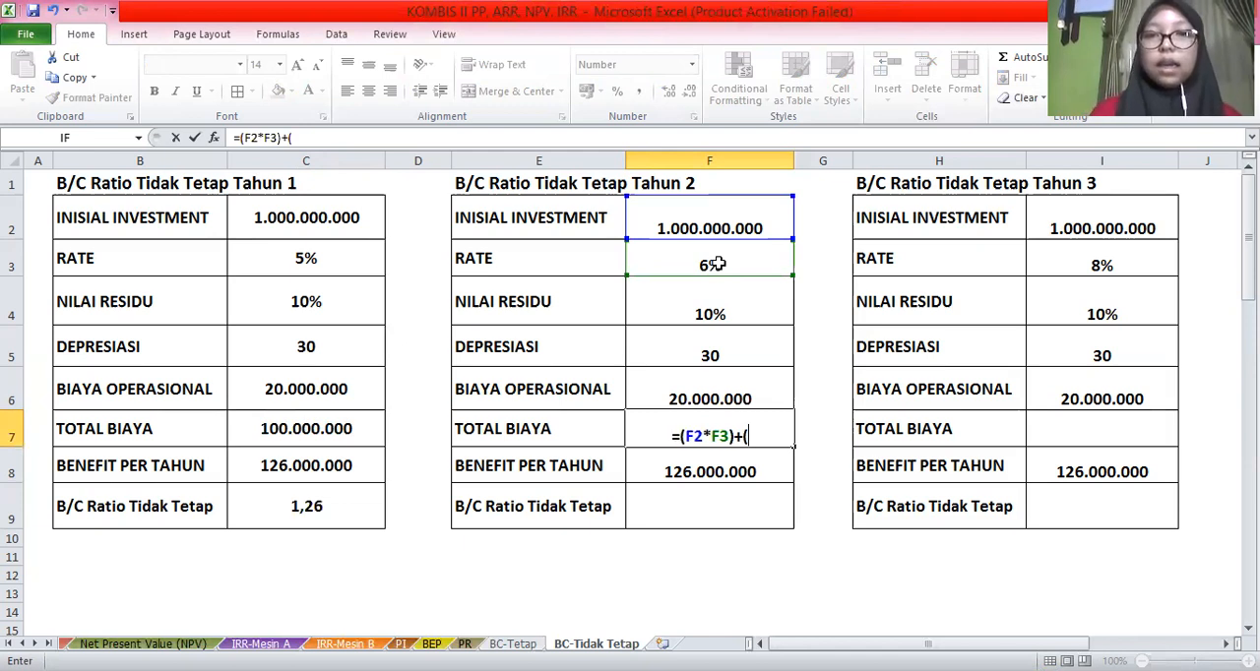
click(677, 222)
text(-)
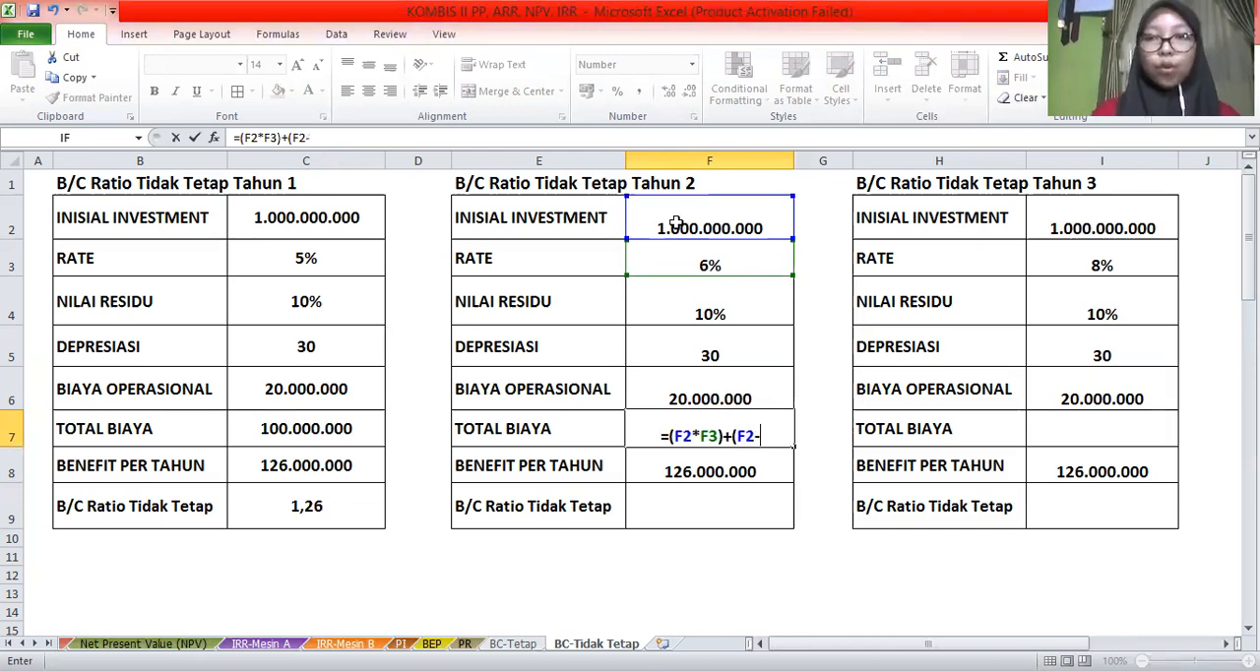
text(()
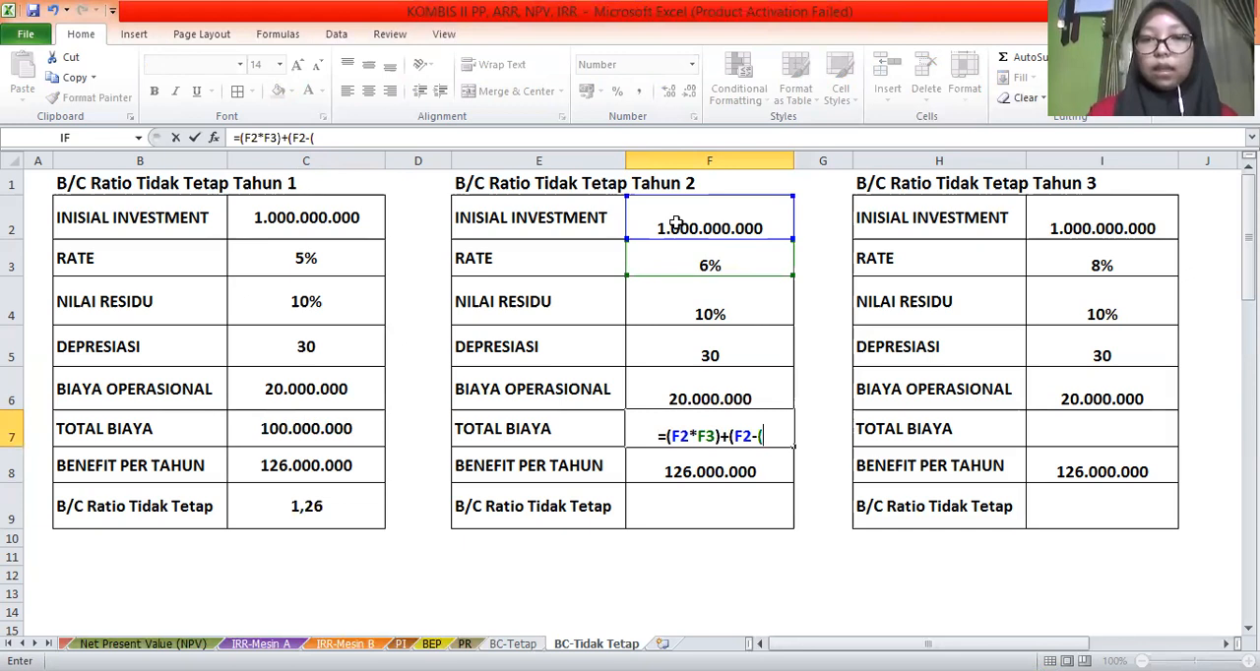
click(676, 223)
text(*)
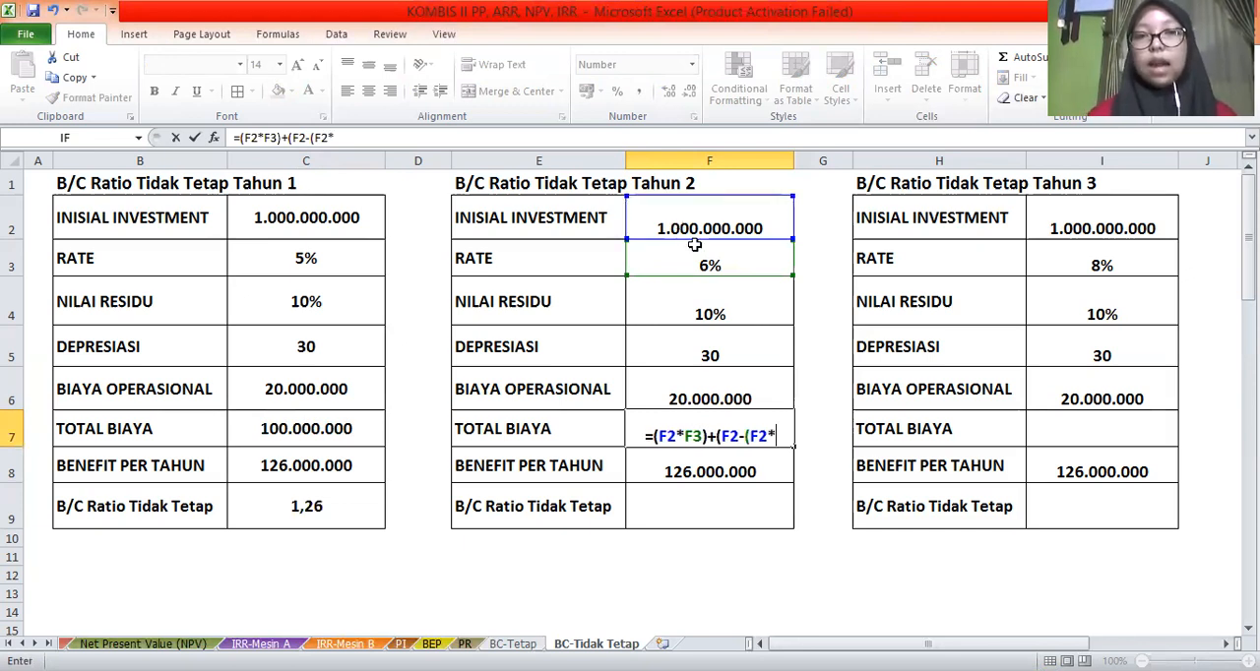
click(689, 302)
text())
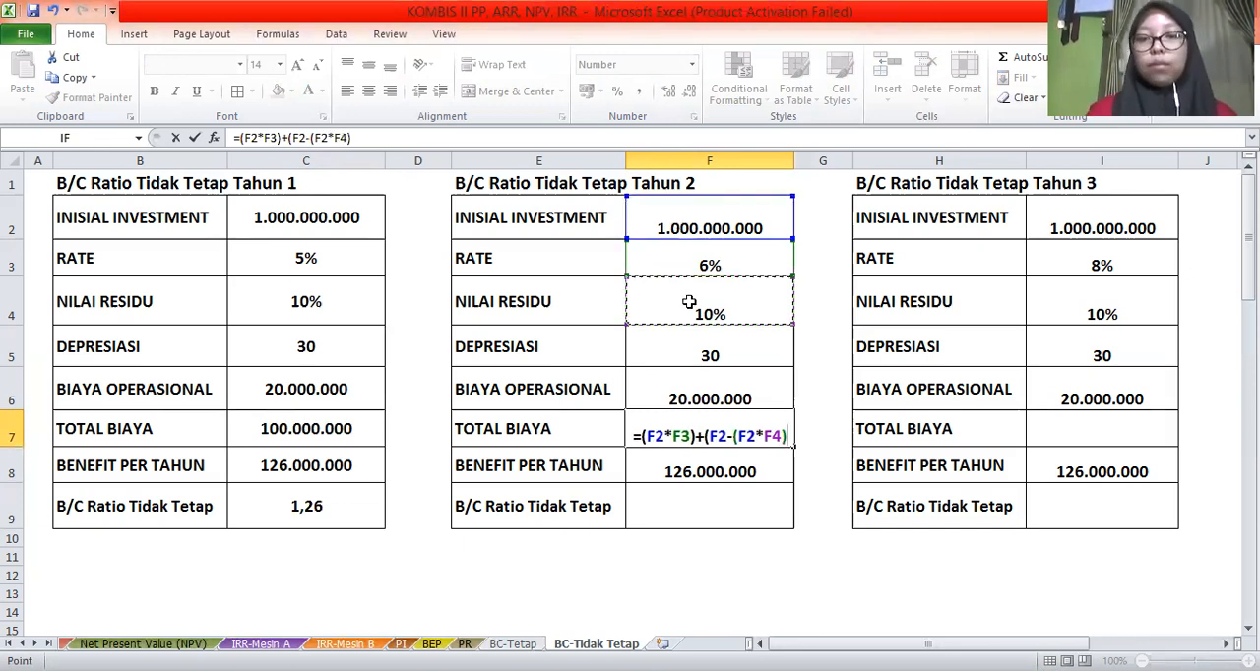
text()/)
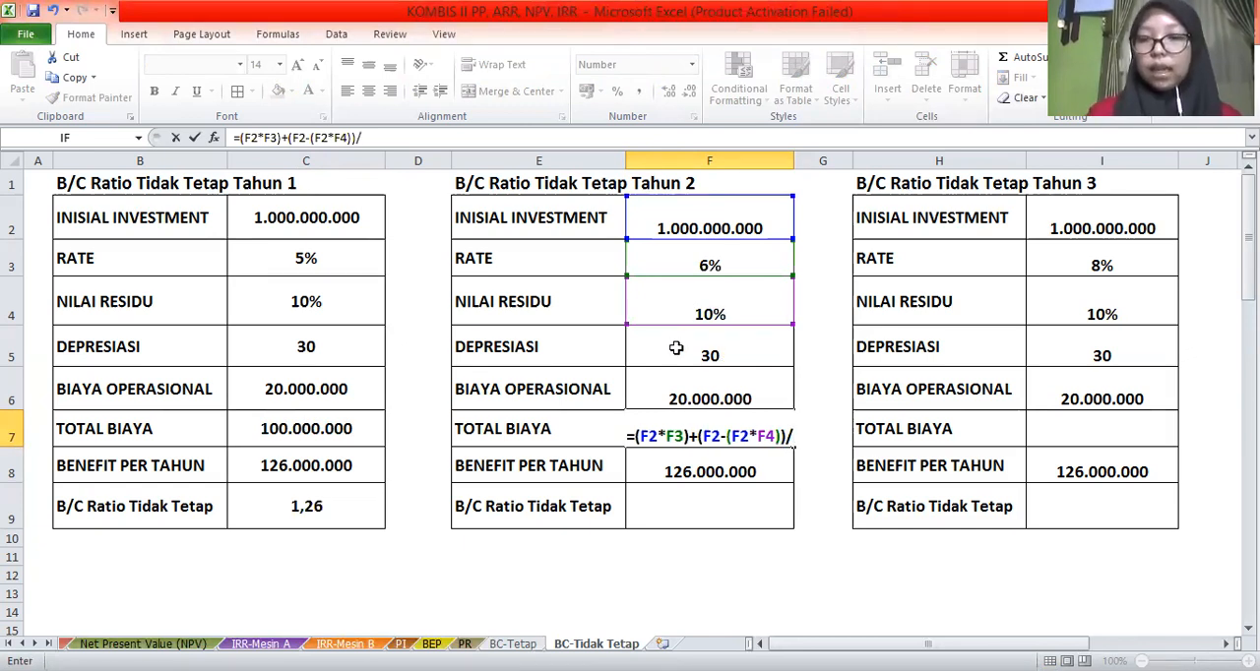
click(676, 348)
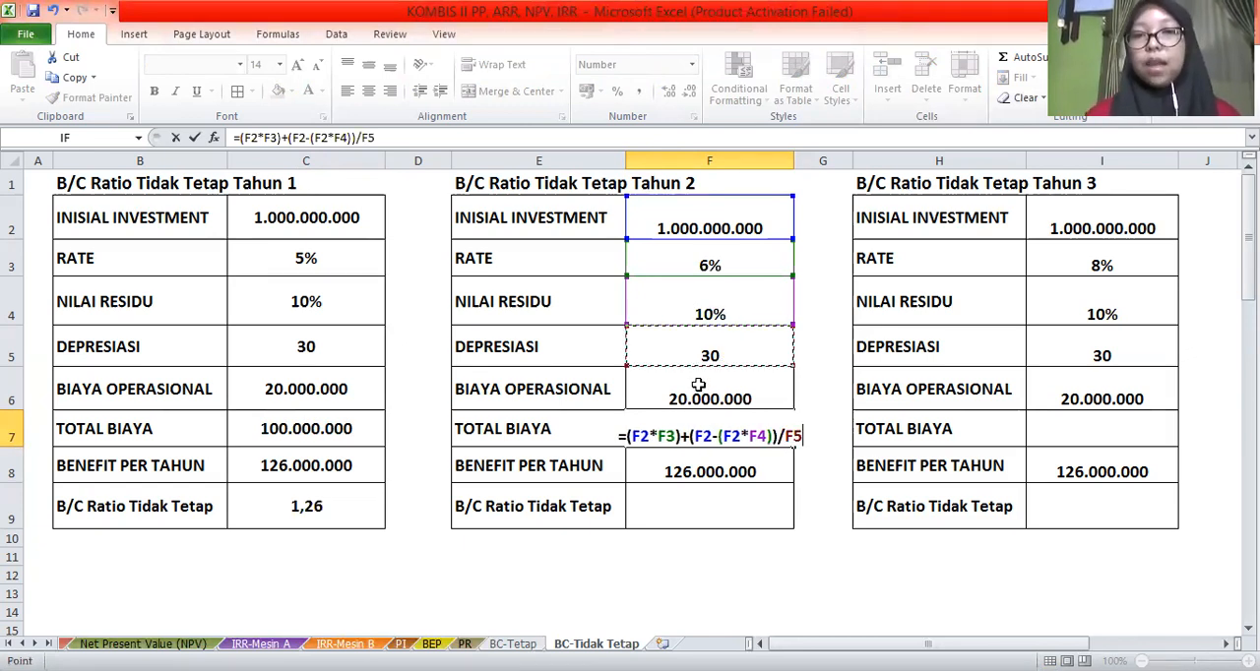
text(+)
click(697, 386)
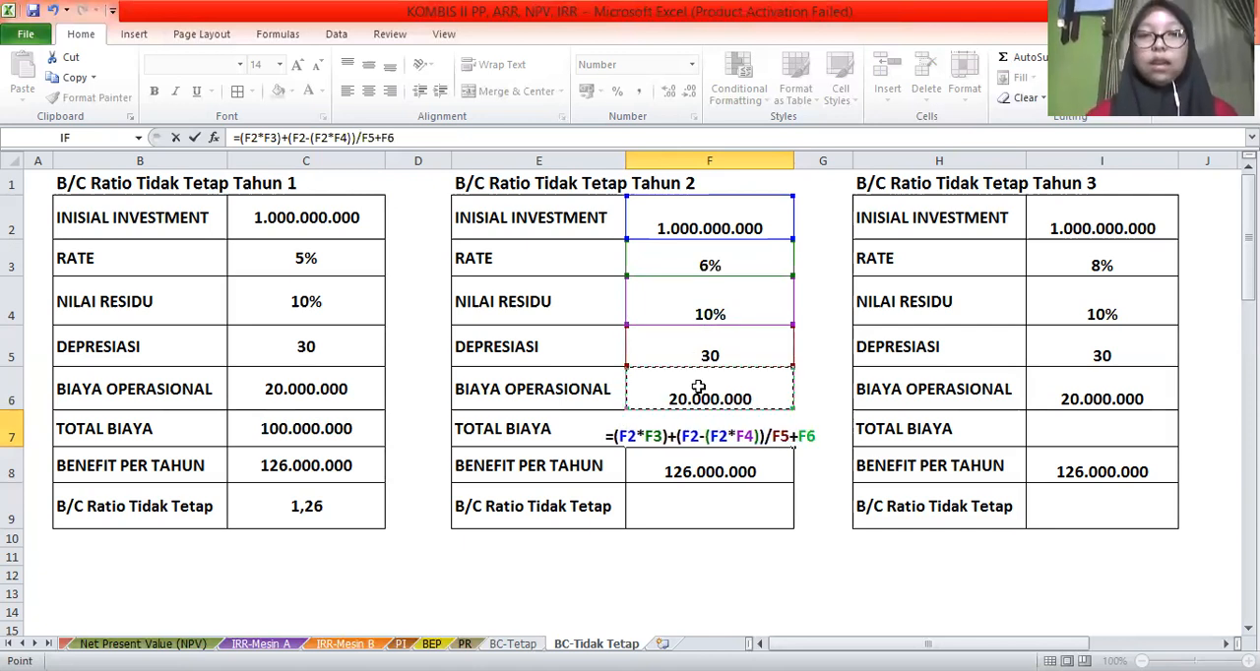
key(Return)
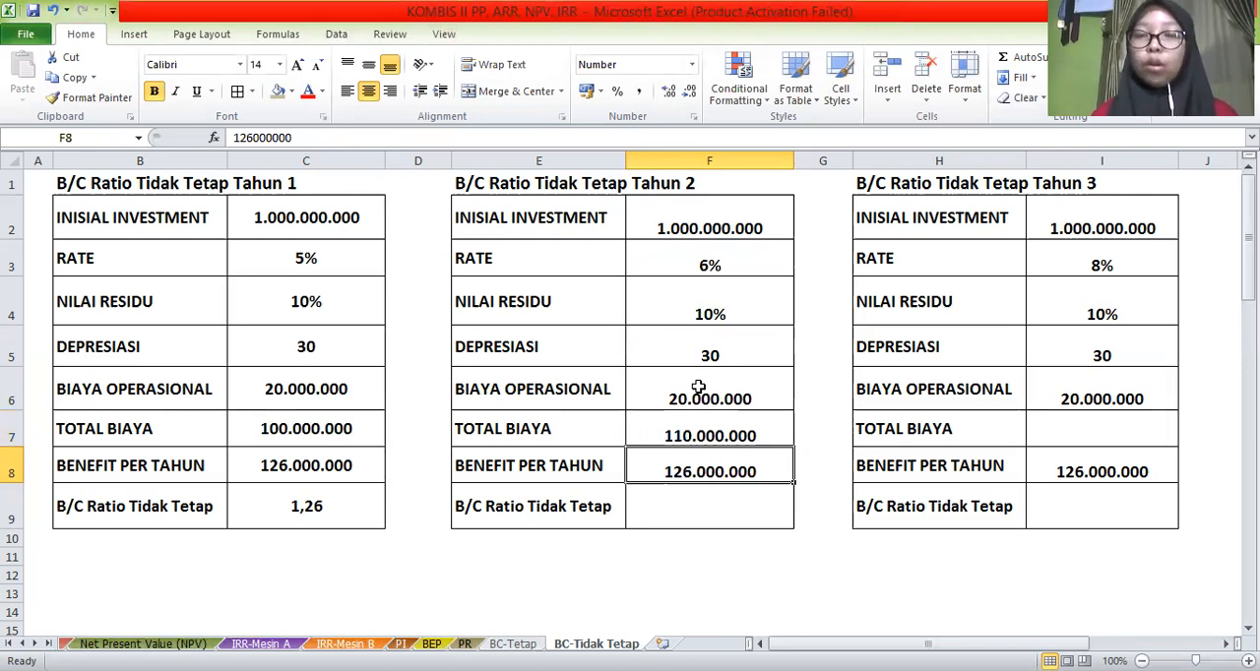
Calculate the Tahun 2 B/C ratio in F9 by dividing BENEFIT PER TAHUN by TOTAL BIAYA with the formula =F8/F7
click(675, 506)
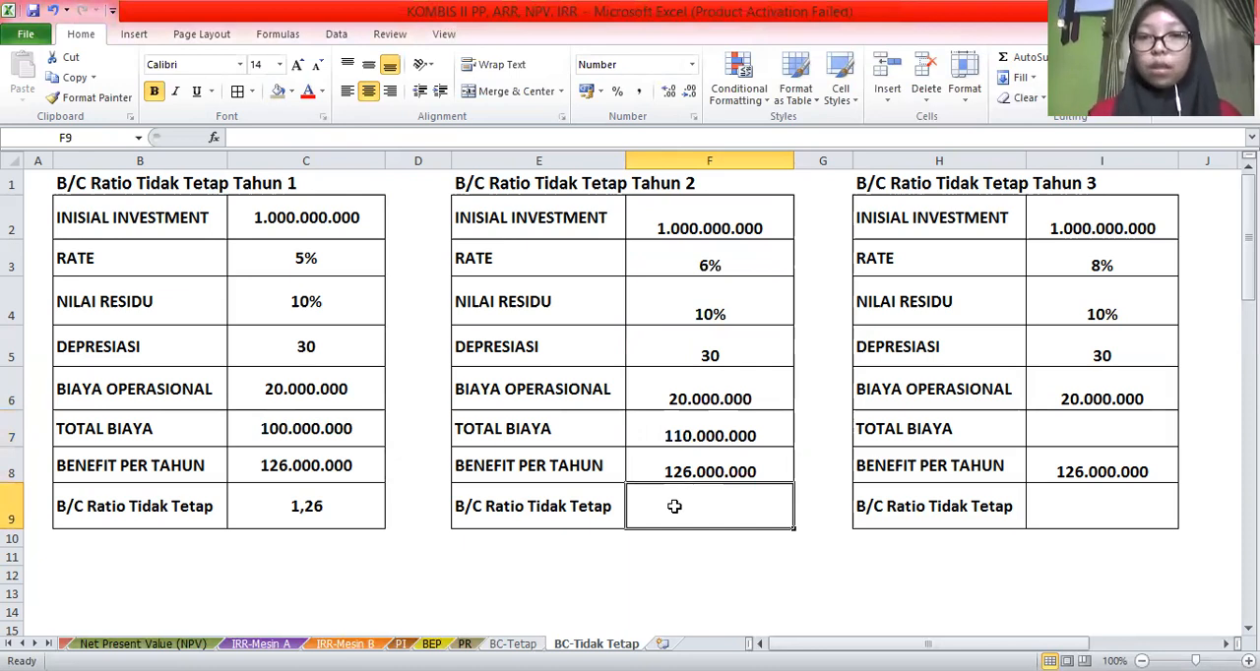
text(=)
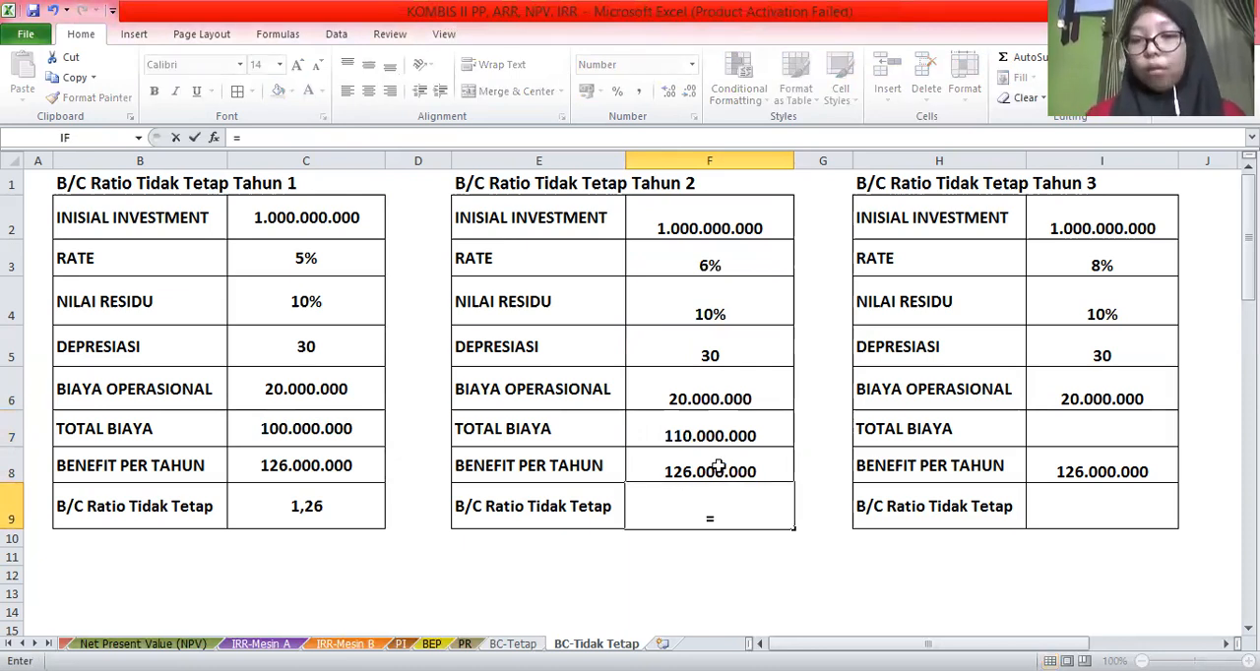
click(719, 466)
text(/)
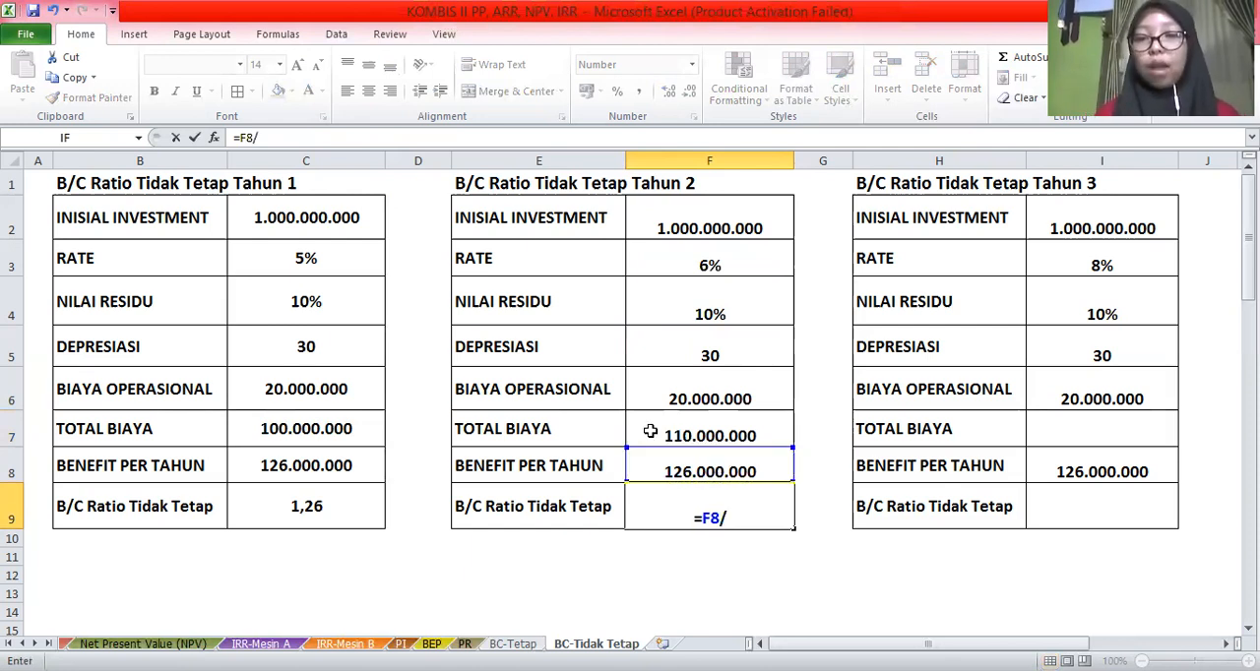
click(649, 432)
key(Return)
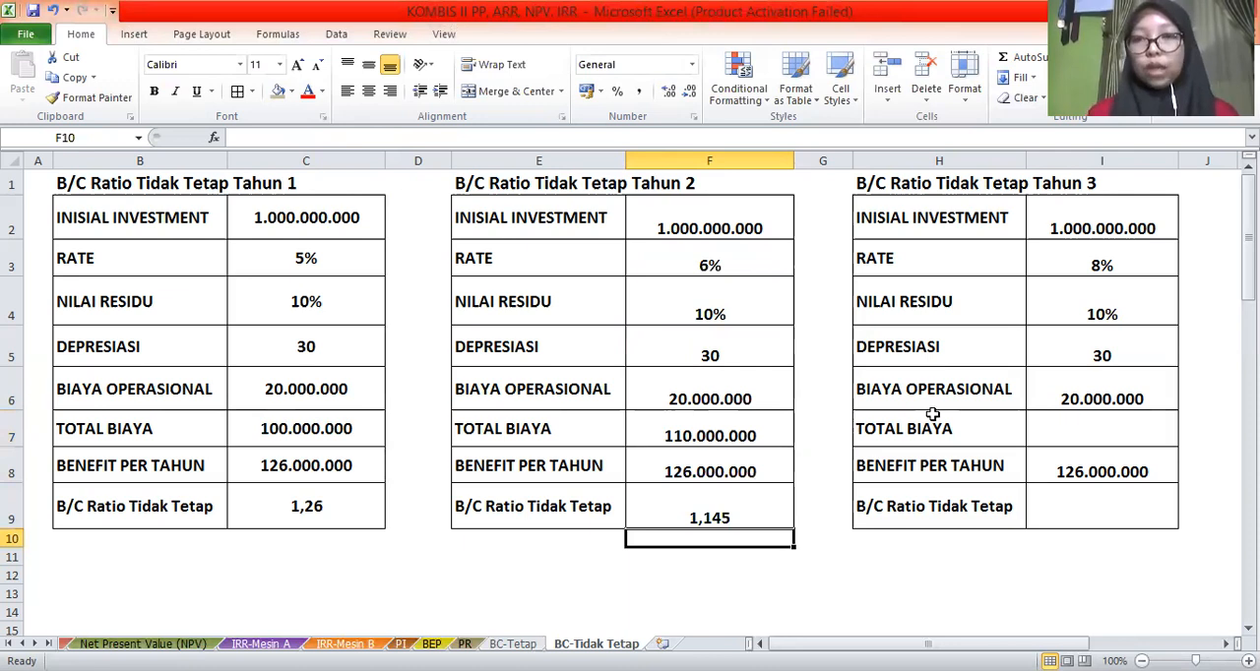
Calculate the Tahun 3 TOTAL BIAYA in I7 with the formula =(I2*I3)+(I2-(I2*I4))/I5+I6
click(1099, 436)
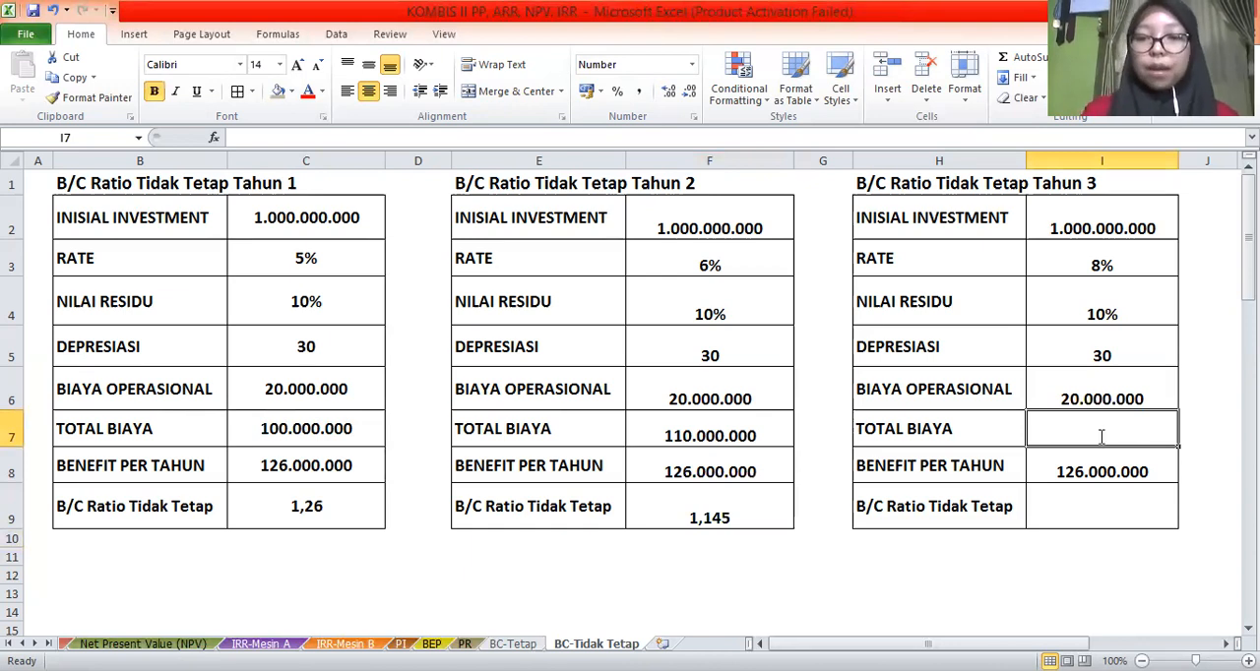
text(=()
click(1072, 225)
text(*)
click(1079, 265)
text()+()
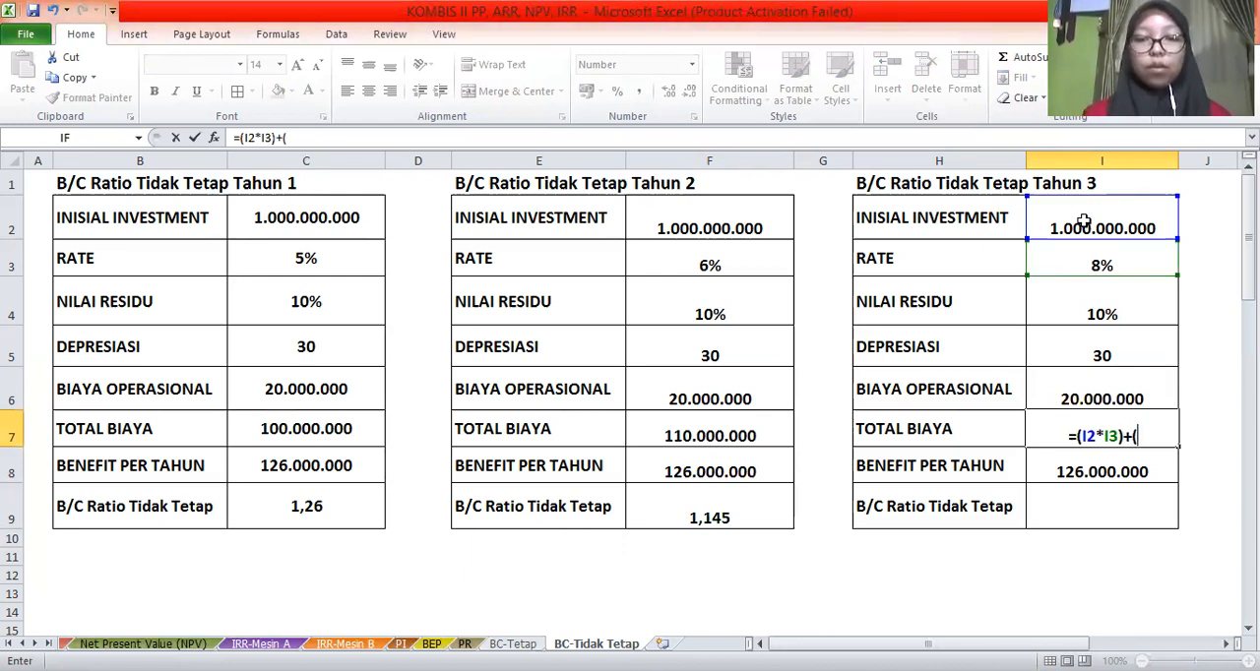
click(1082, 222)
text(-()
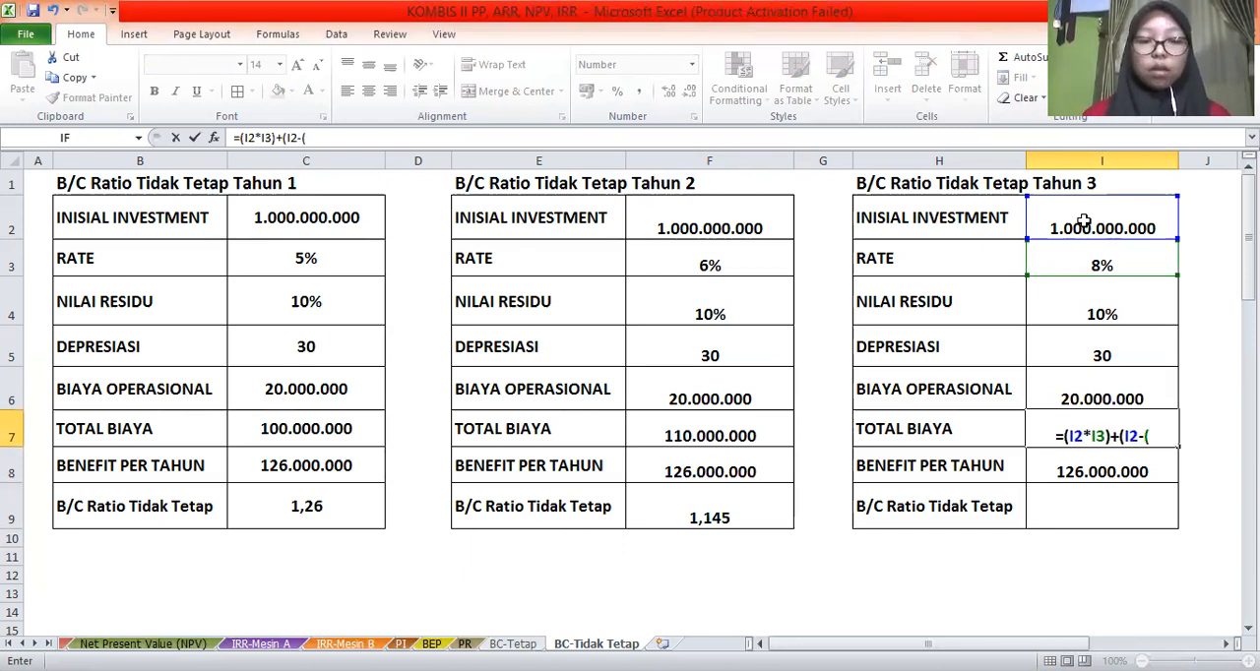
click(1082, 221)
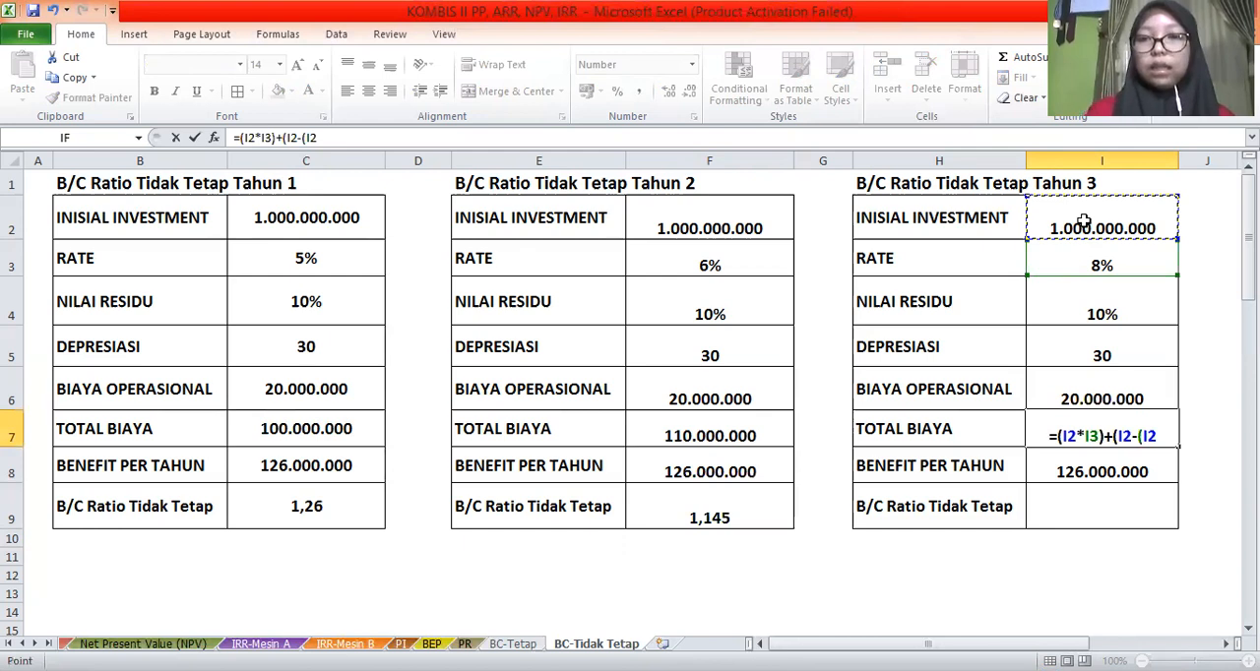
text(*)
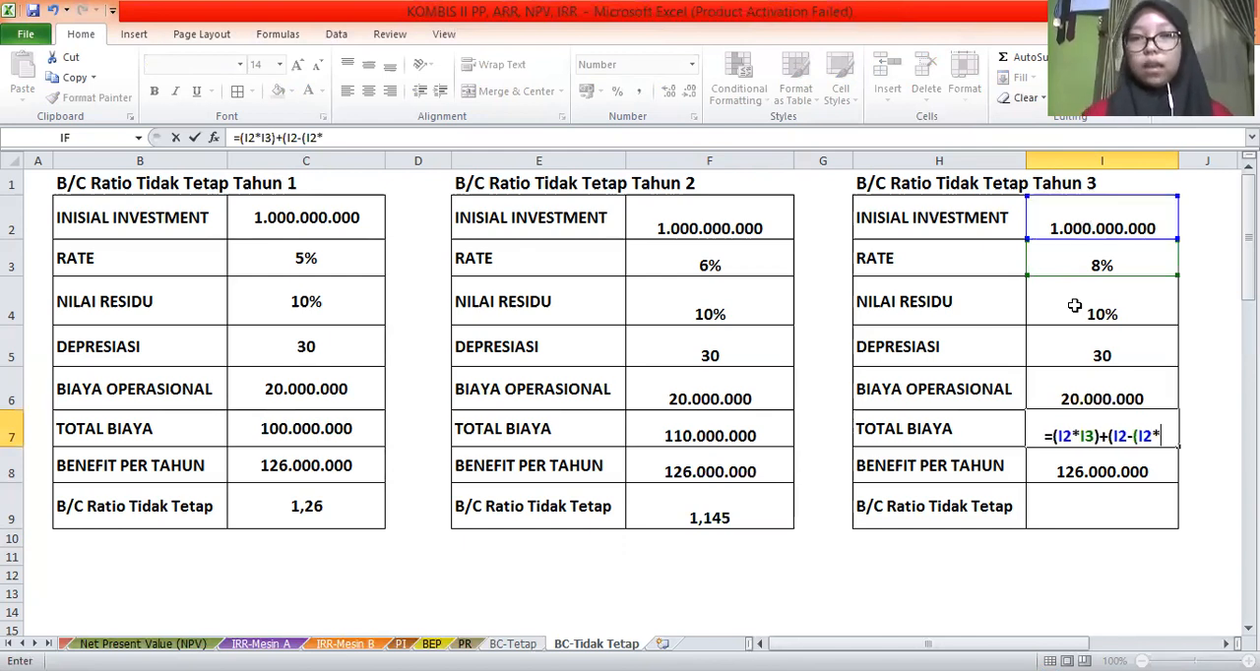
click(1075, 306)
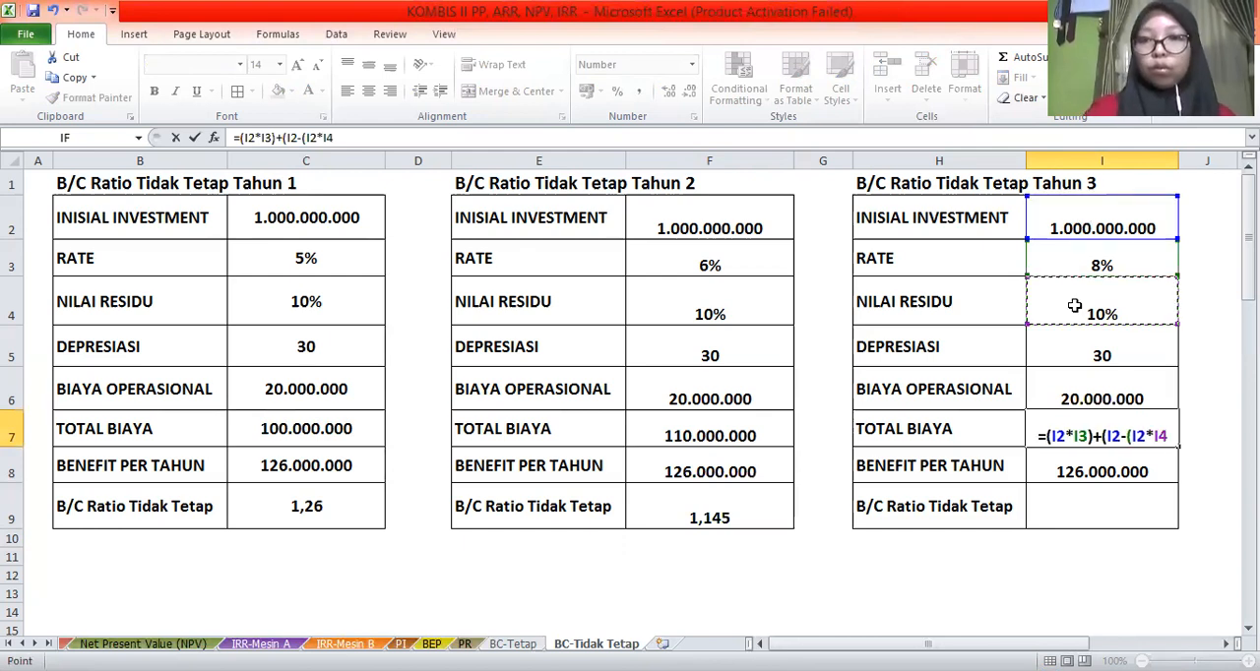
text()))
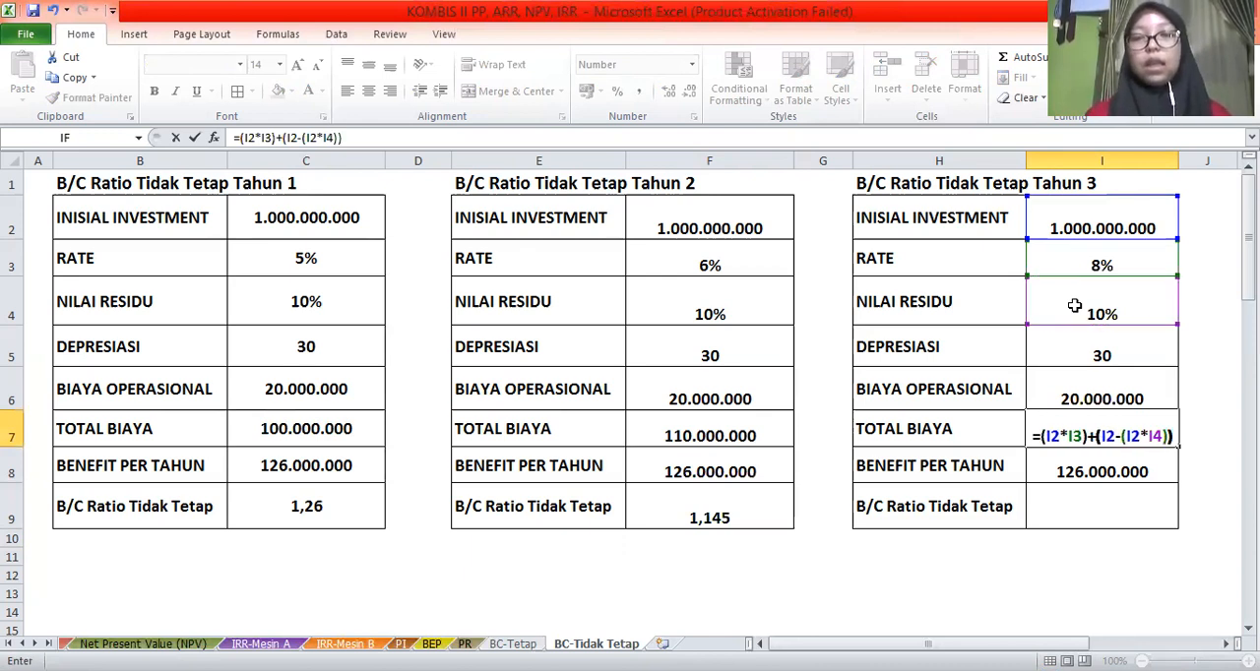
text(/)
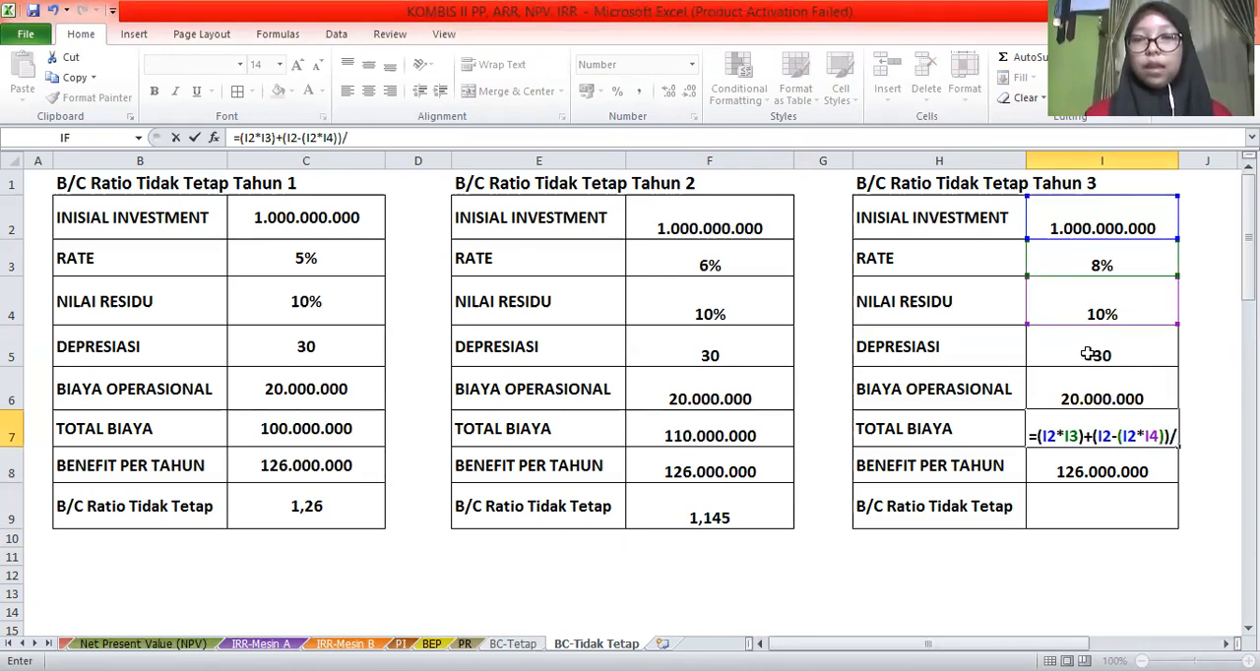
click(1088, 354)
text(+)
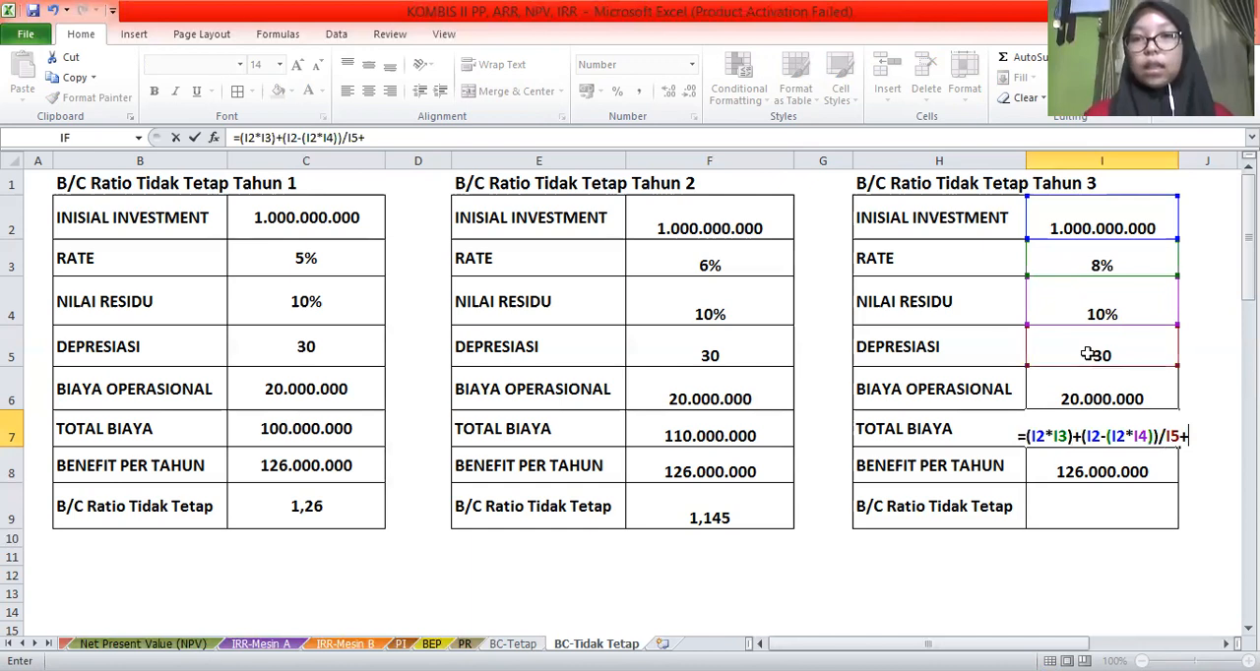
click(1100, 391)
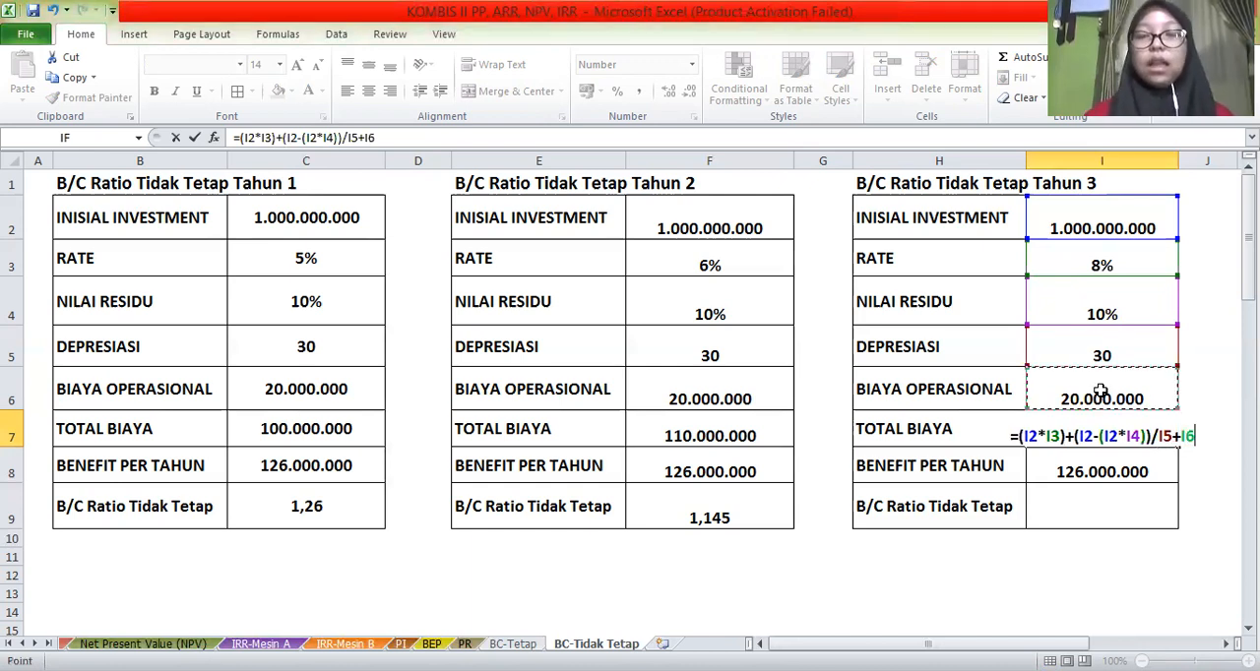
key(Return)
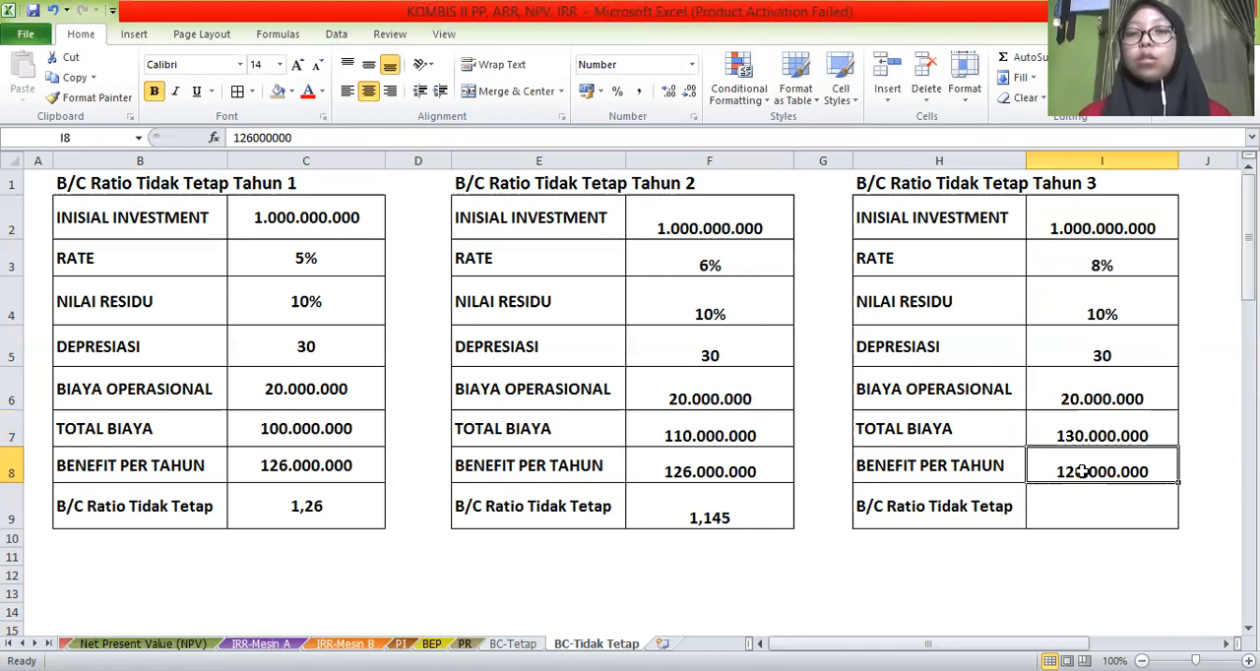
Calculate the Tahun 3 B/C ratio in I9 by dividing BENEFIT PER TAHUN by TOTAL BIAYA with the formula =I8/I7
click(1067, 515)
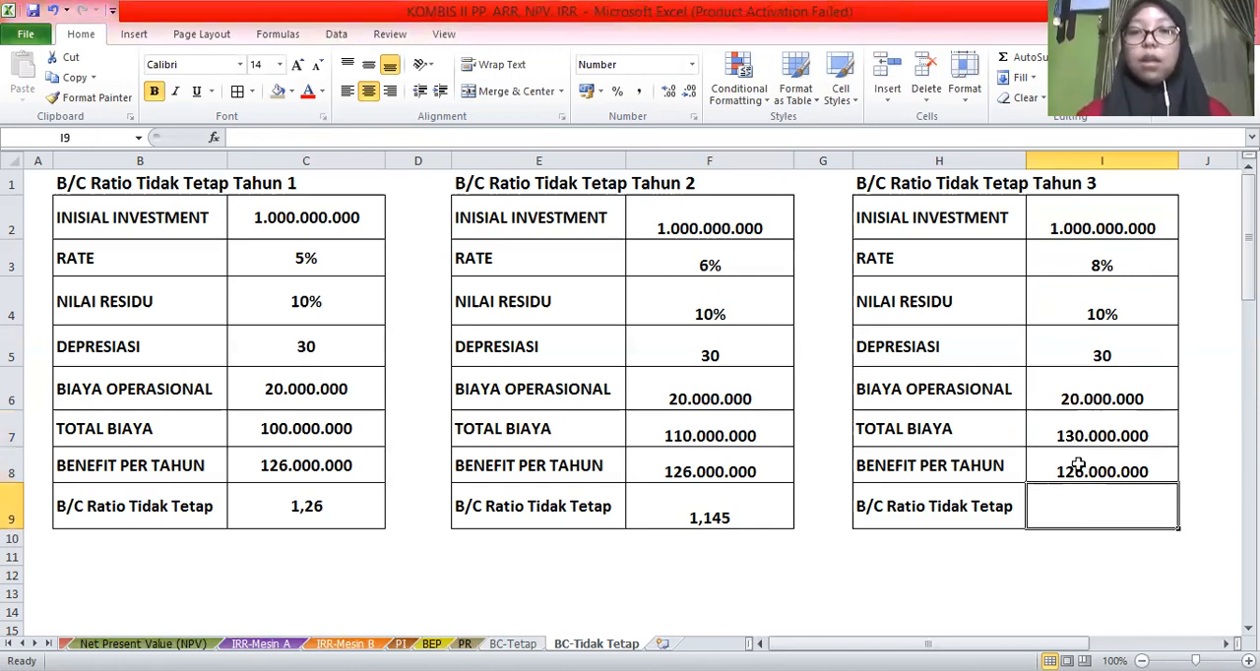
text(=)
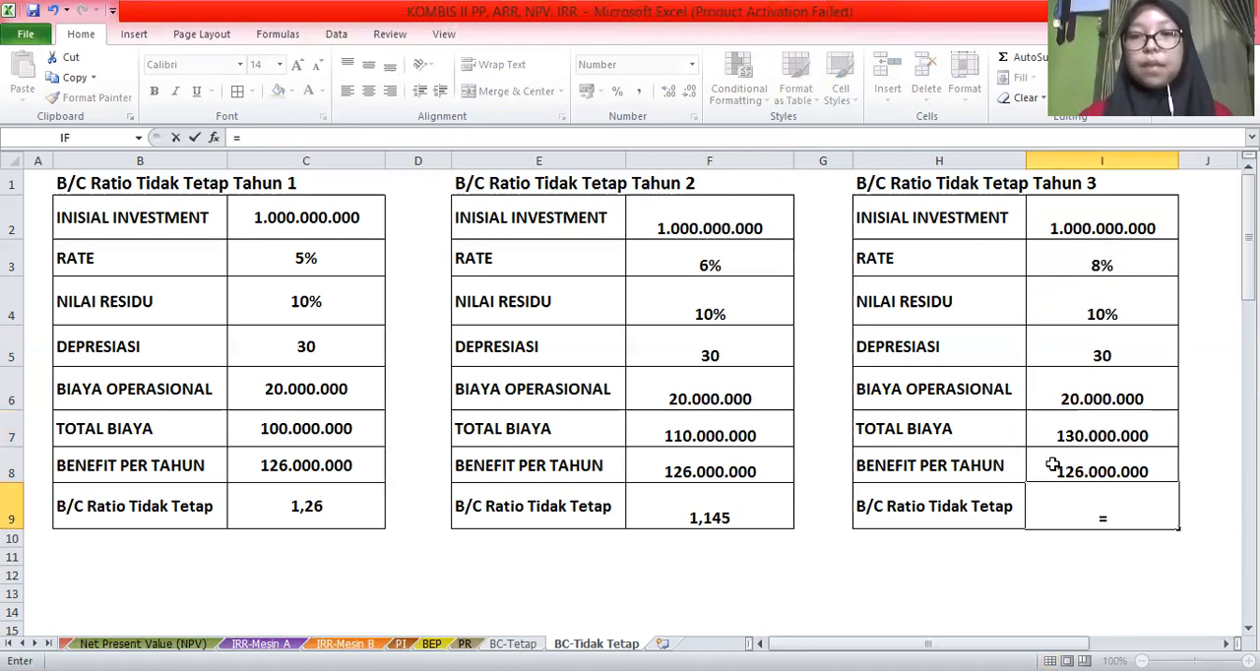
click(1052, 466)
text(/)
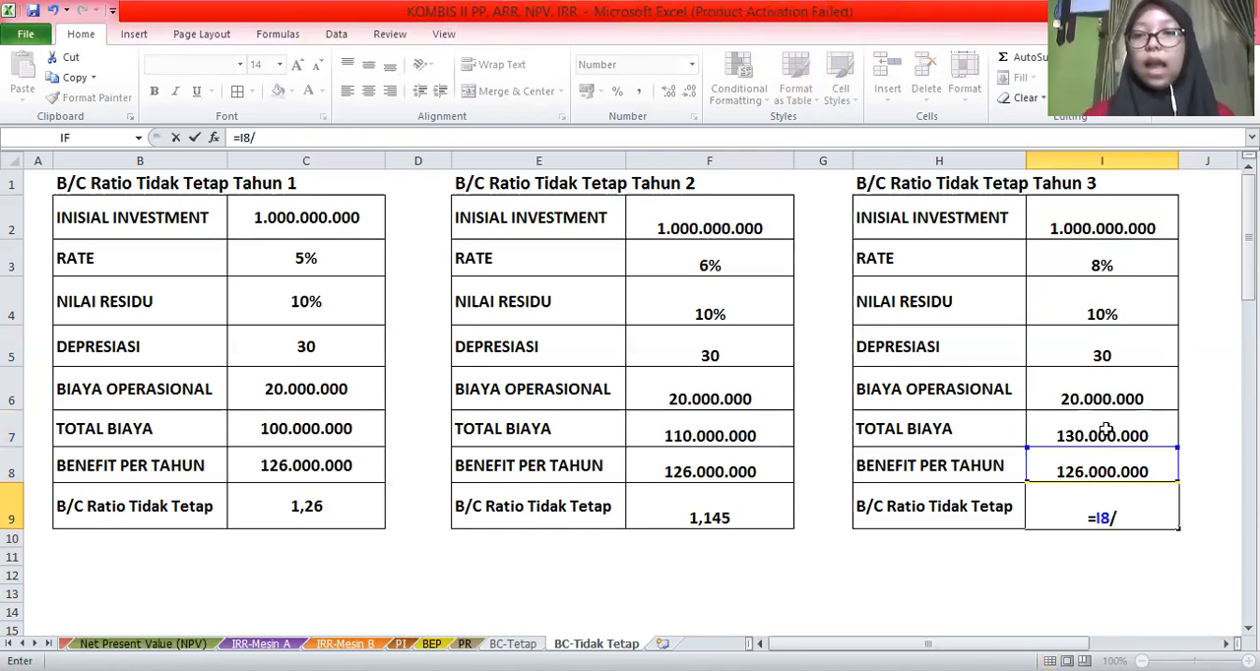
click(1107, 430)
key(Return)
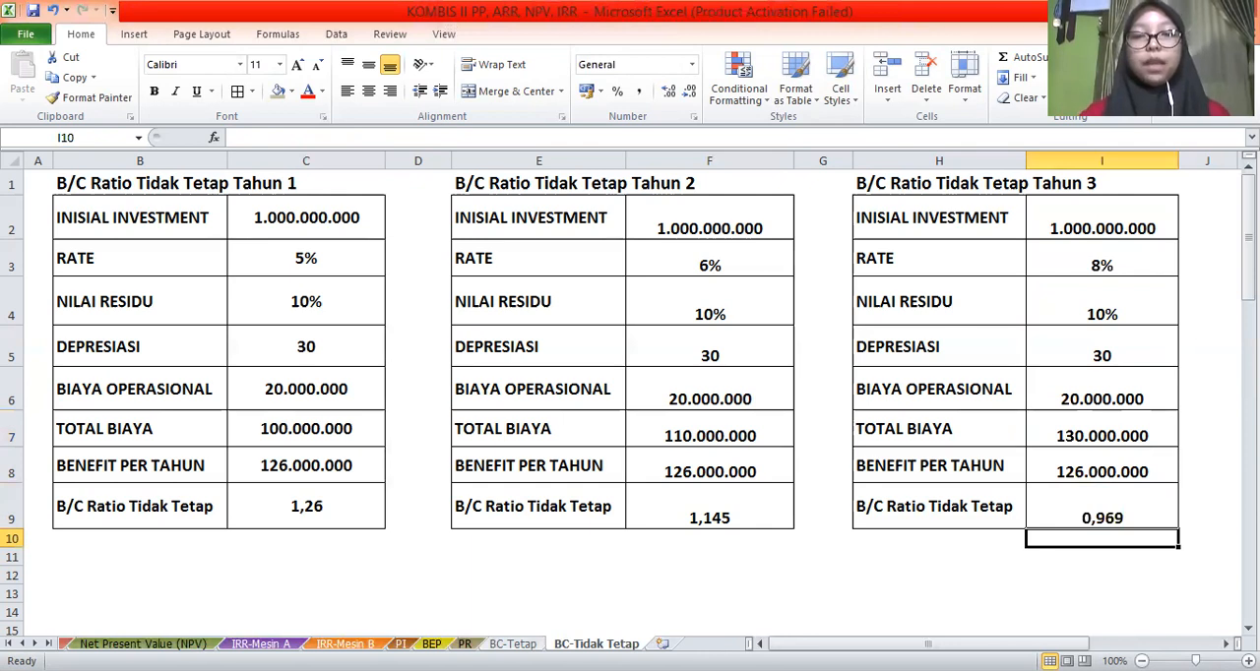
Compare the fixed B/C ratio in C13 of the BC-Tetap sheet with the yearly ratios on BC-Tidak Tetap
key(ctrl+Page_Up)
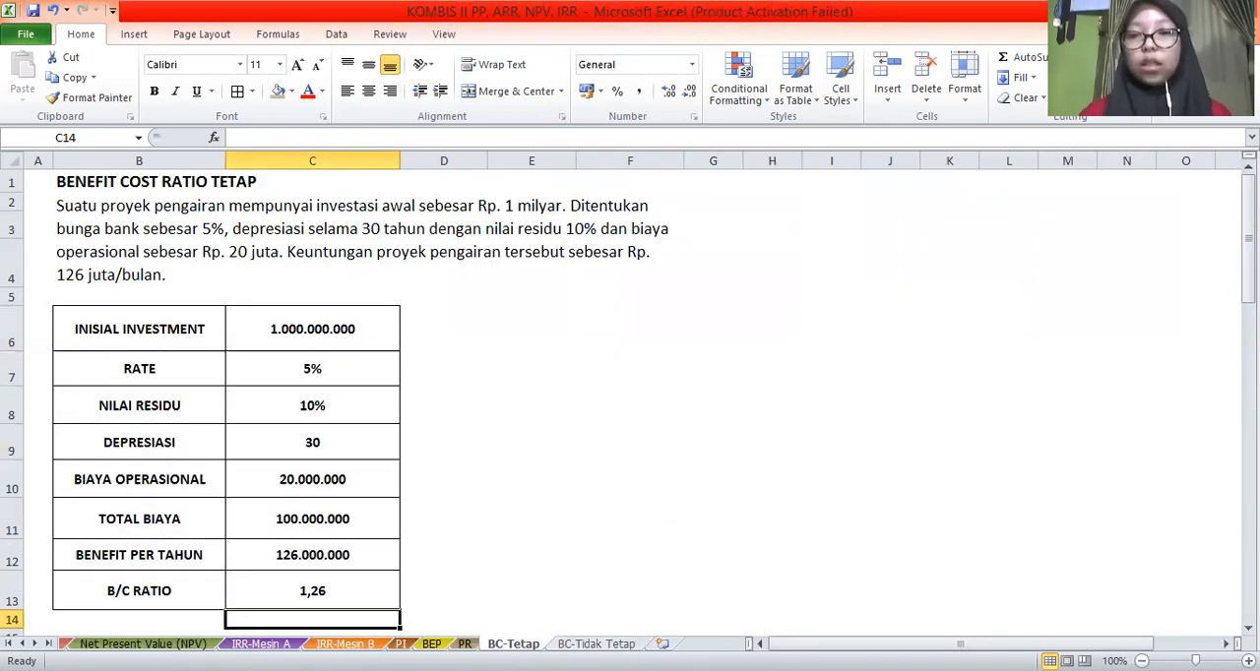
click(308, 596)
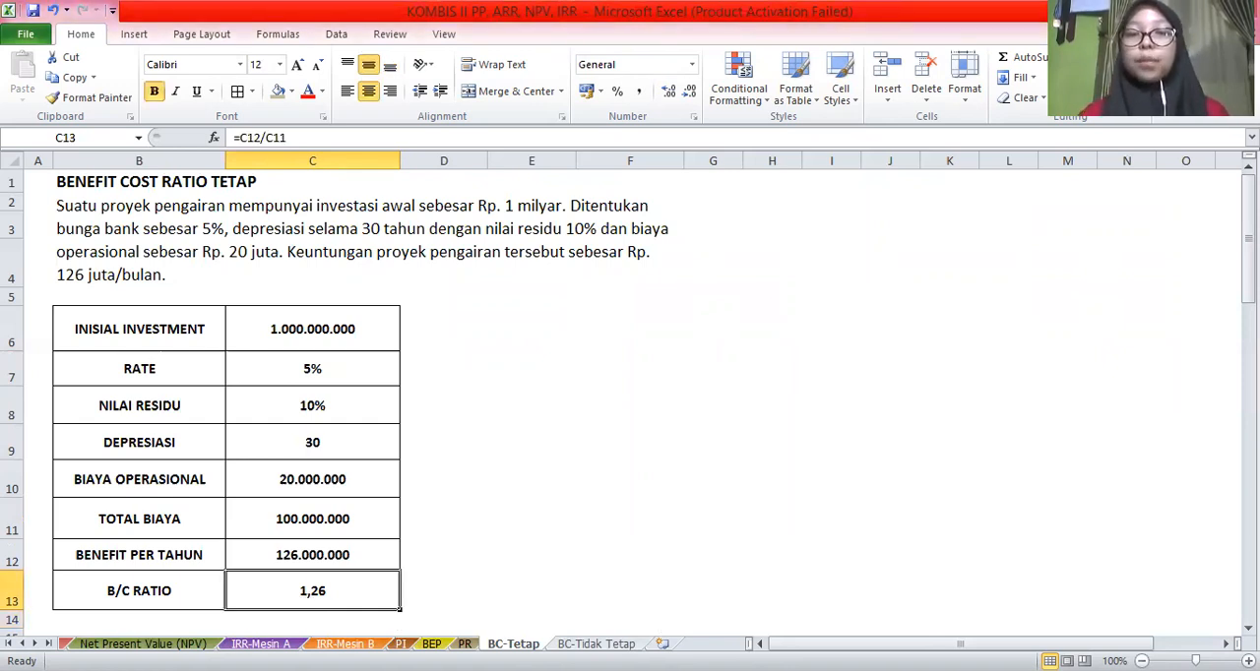
key(ctrl+Page_Down)
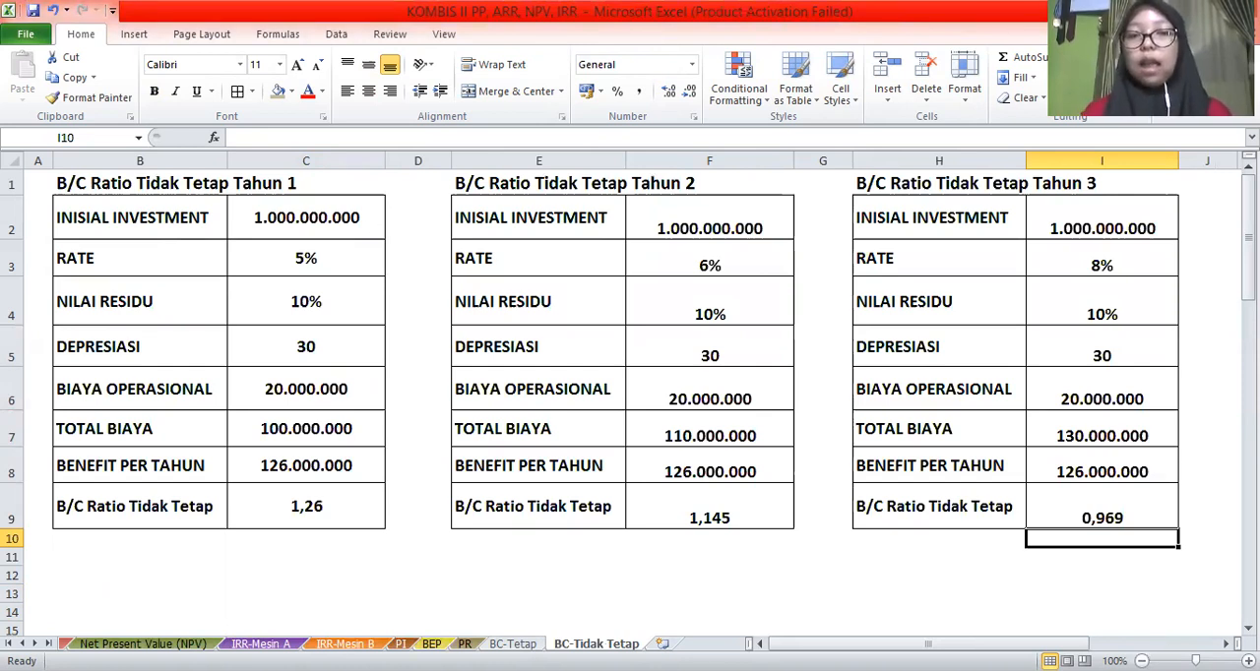
Review the completed calculations on the PI, BEP, PR and BC-Tetap sheets, ending on BC-Tidak Tetap
click(431, 644)
key(ctrl+Page_Up)
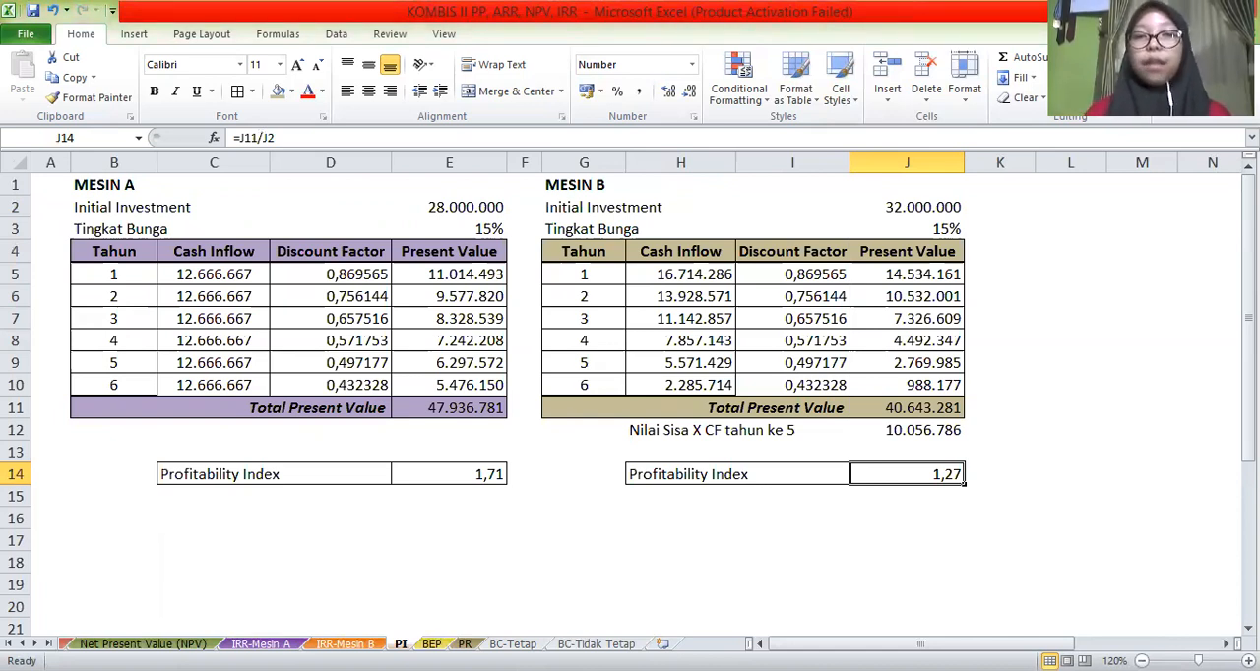
click(431, 643)
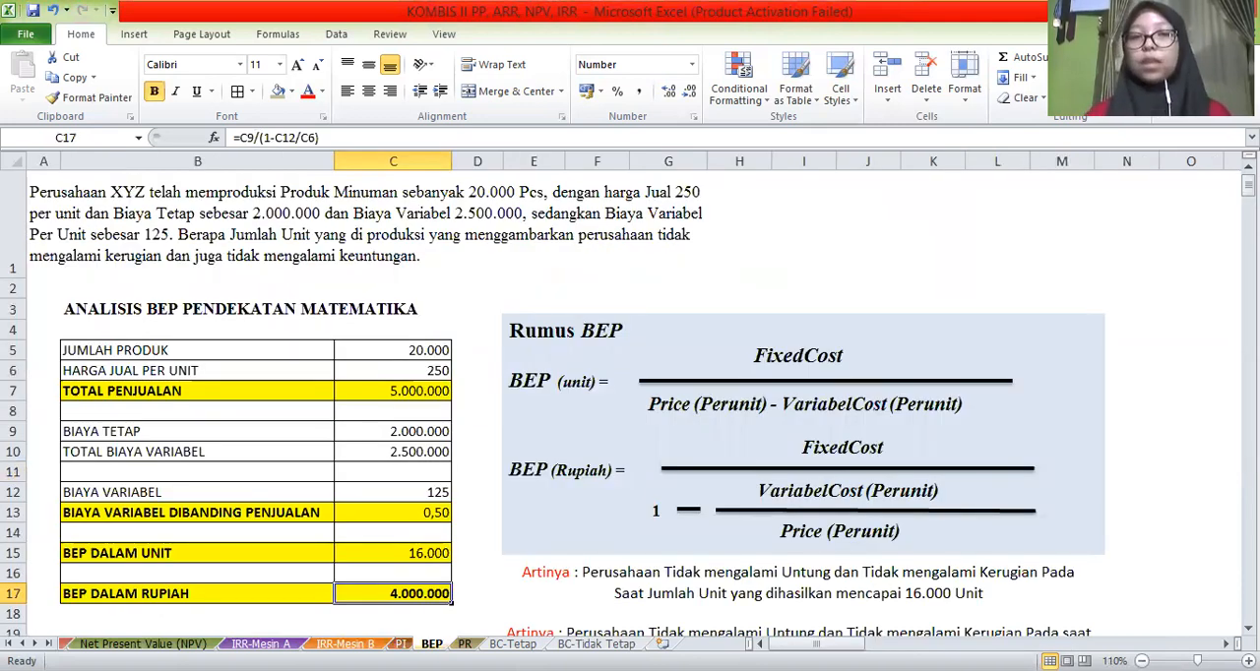
click(464, 644)
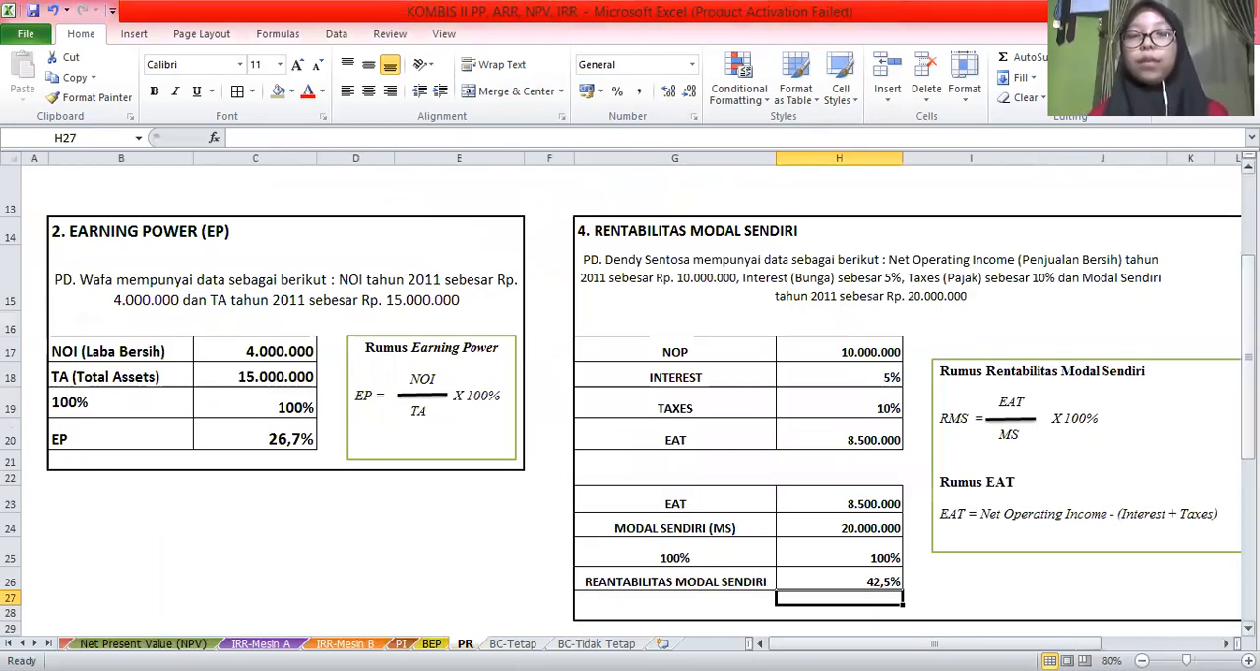
scroll(629, 394, up, 4)
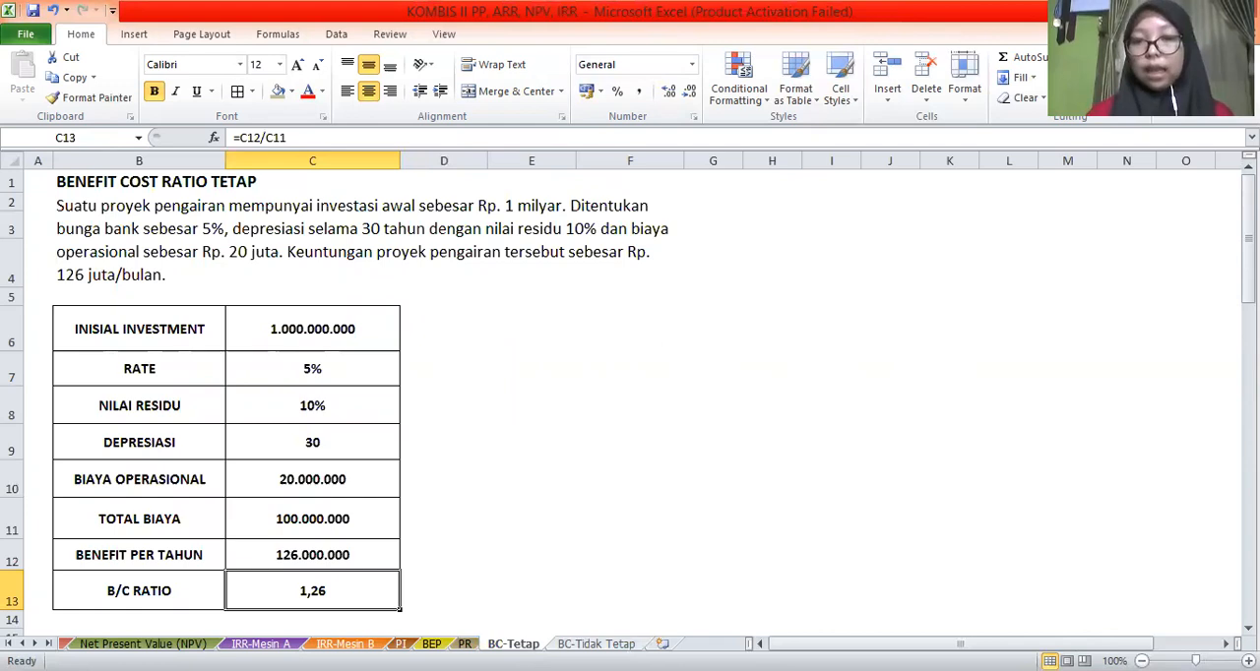
key(ctrl+Page_Down)
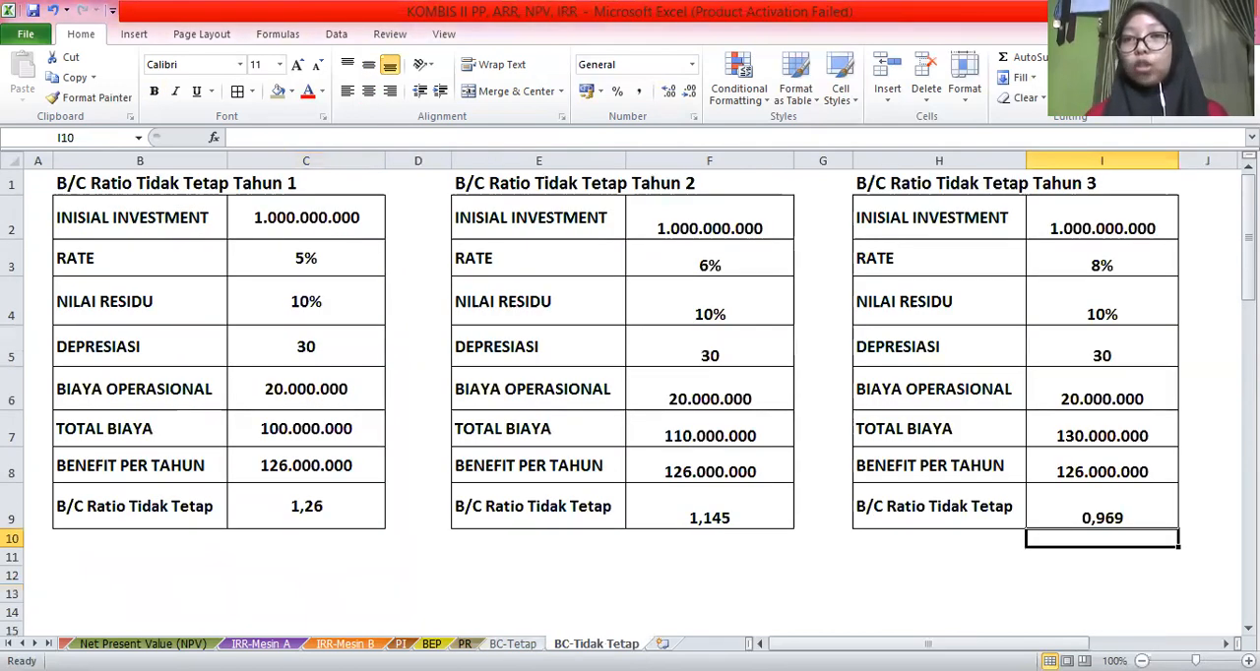